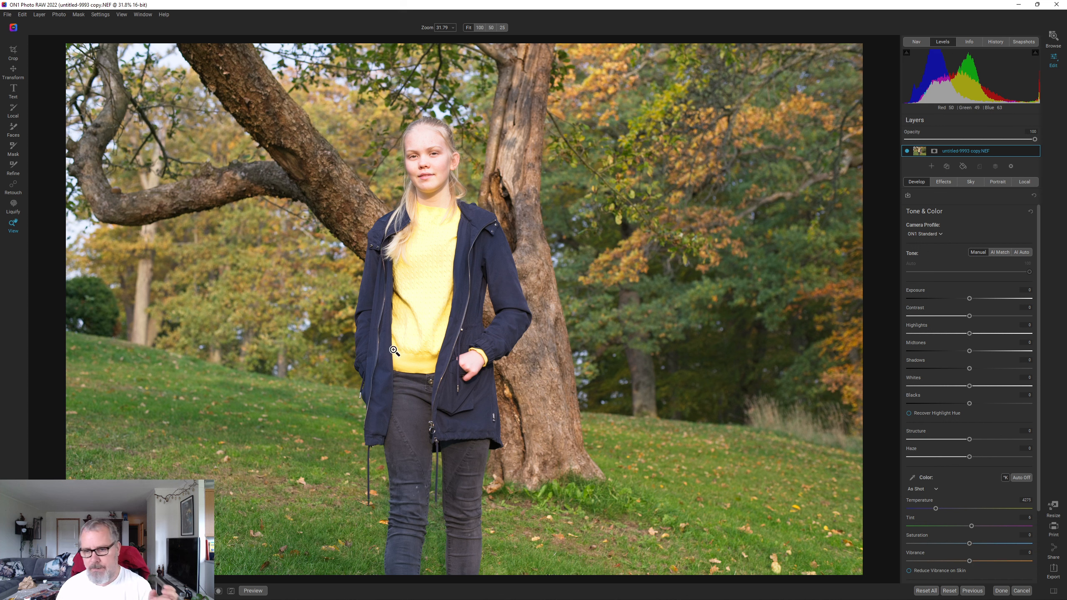
- Crop the photo at its original ratio in vertical orientation, framing the woman from just above her head to her thighs
click(13, 52)
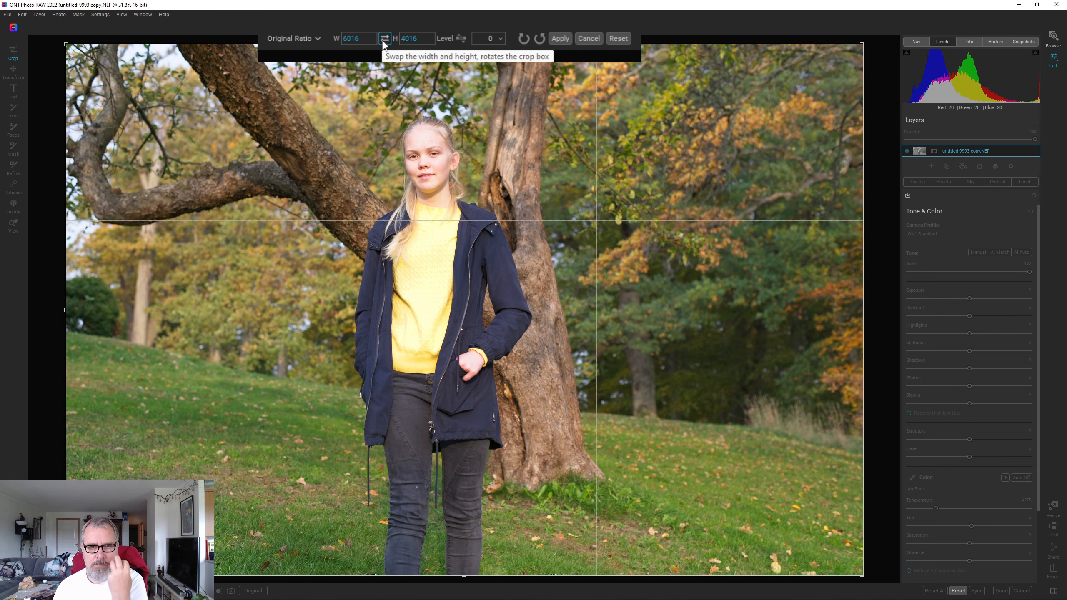
click(384, 39)
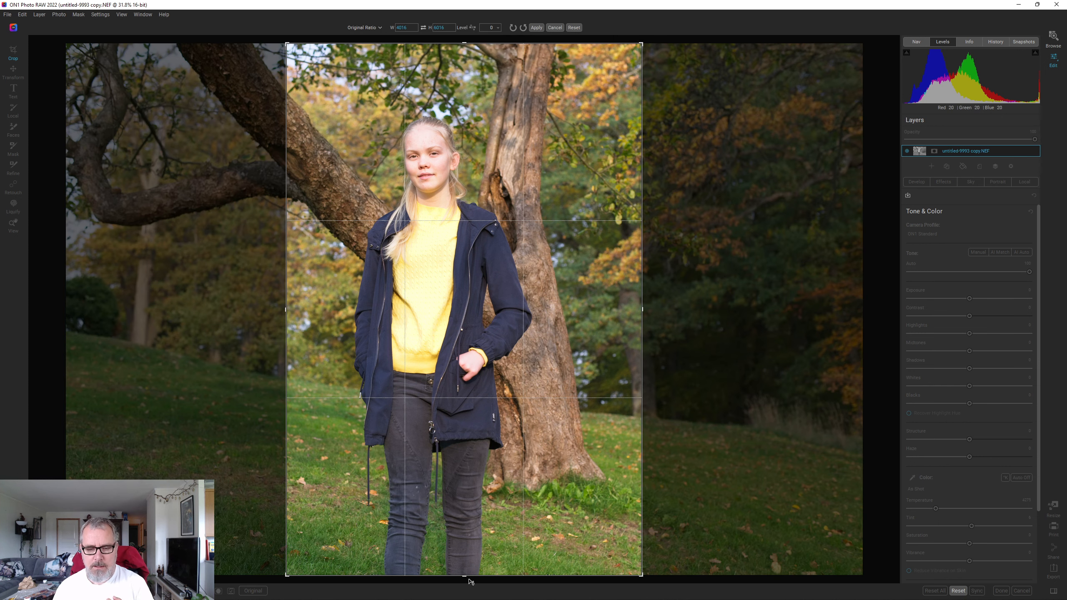
drag(464, 577, 499, 440)
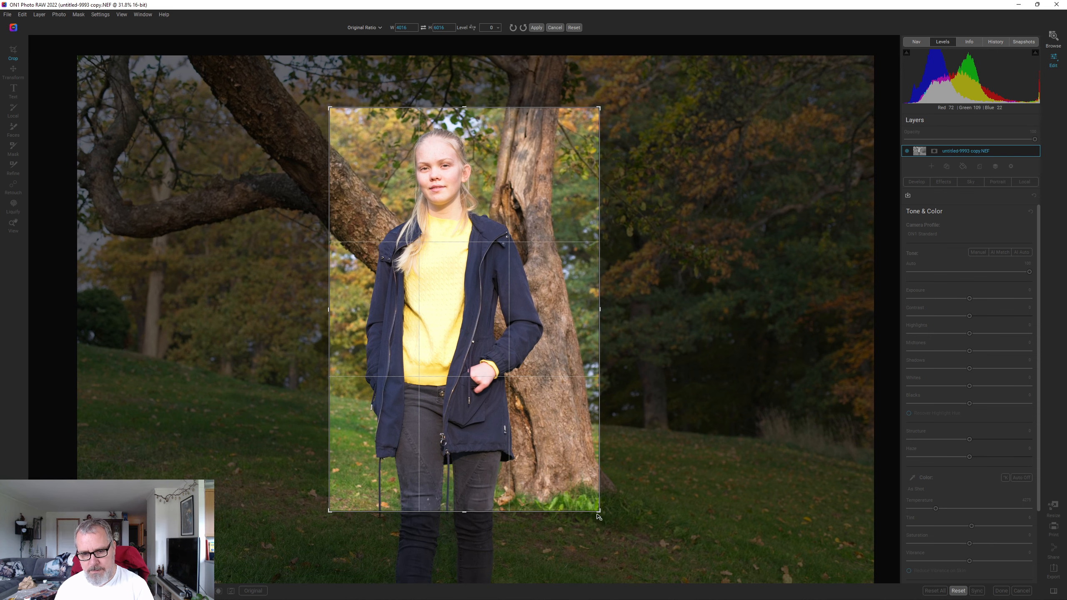
drag(601, 512, 587, 509)
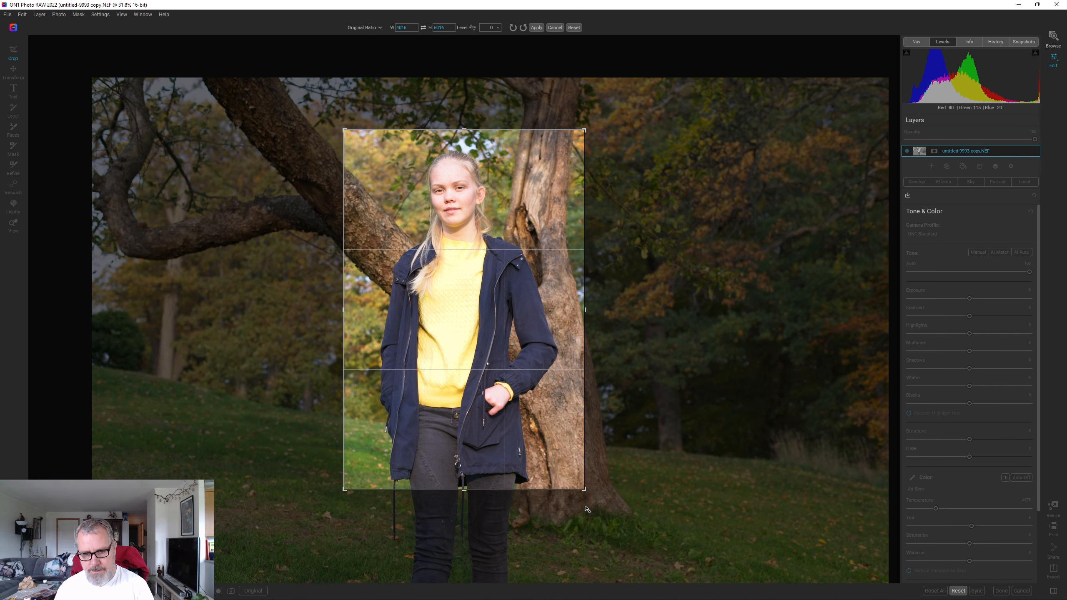
drag(587, 509, 585, 509)
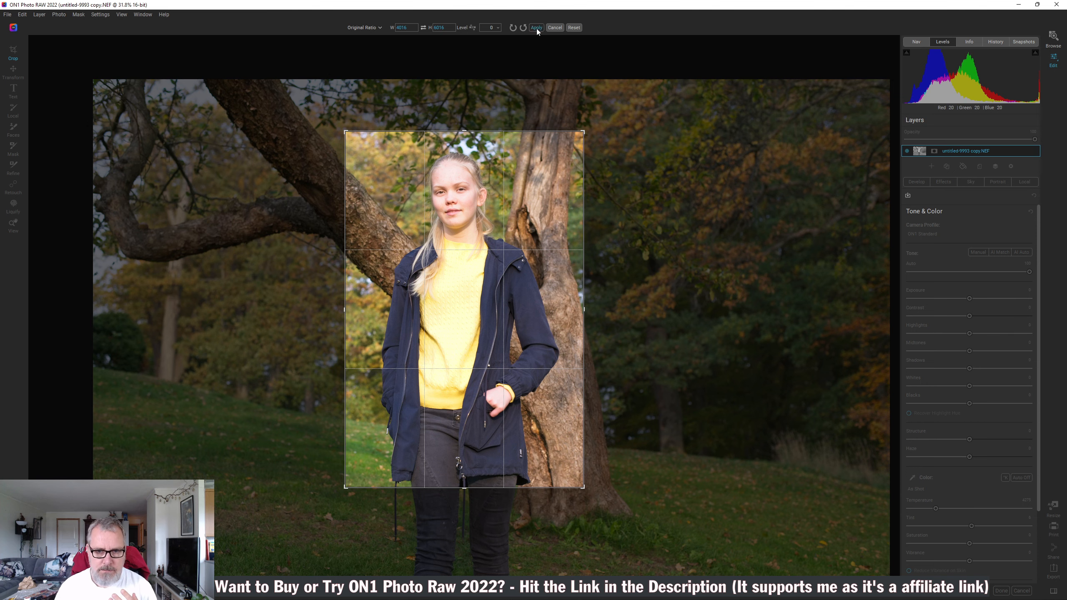
key(Return)
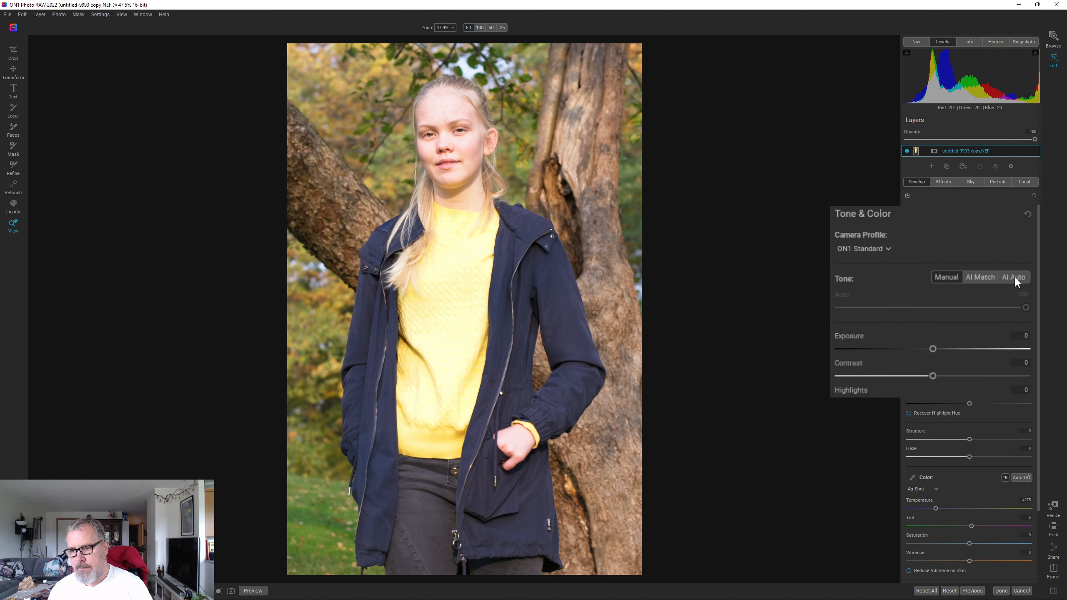
- Change the camera profile to ON1 Neutral and lower Highlights to -88, inspecting the yellow sweater's detail at 100%
click(879, 245)
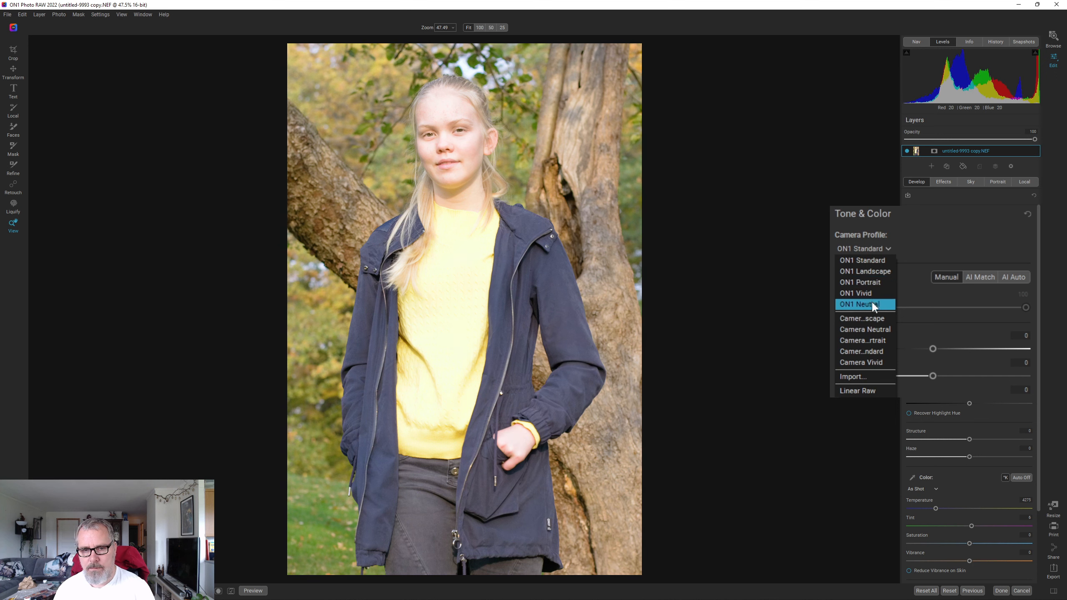
click(871, 303)
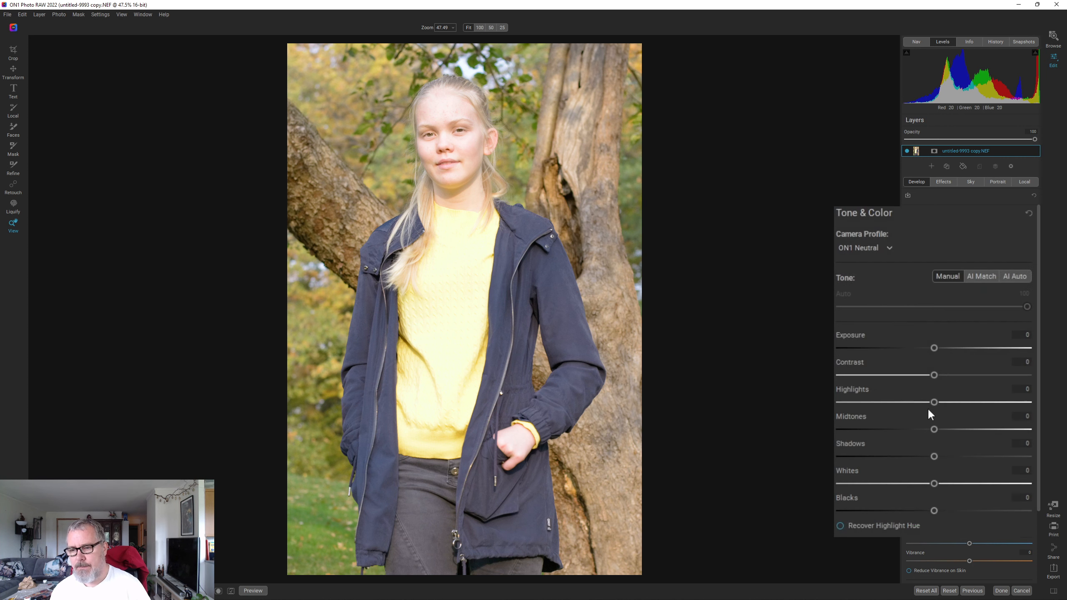
drag(935, 402, 850, 404)
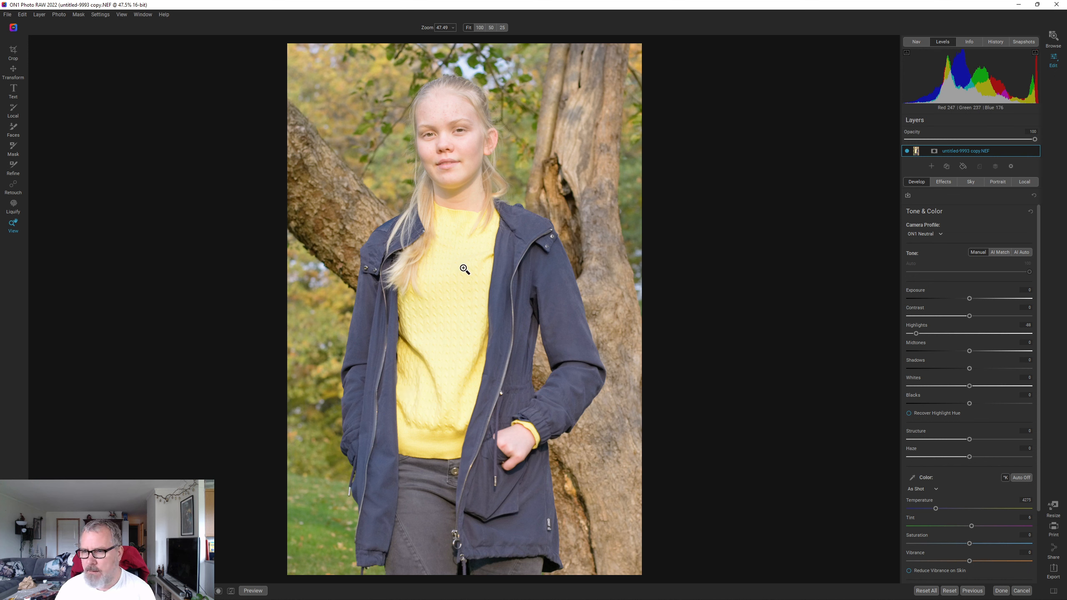
click(448, 258)
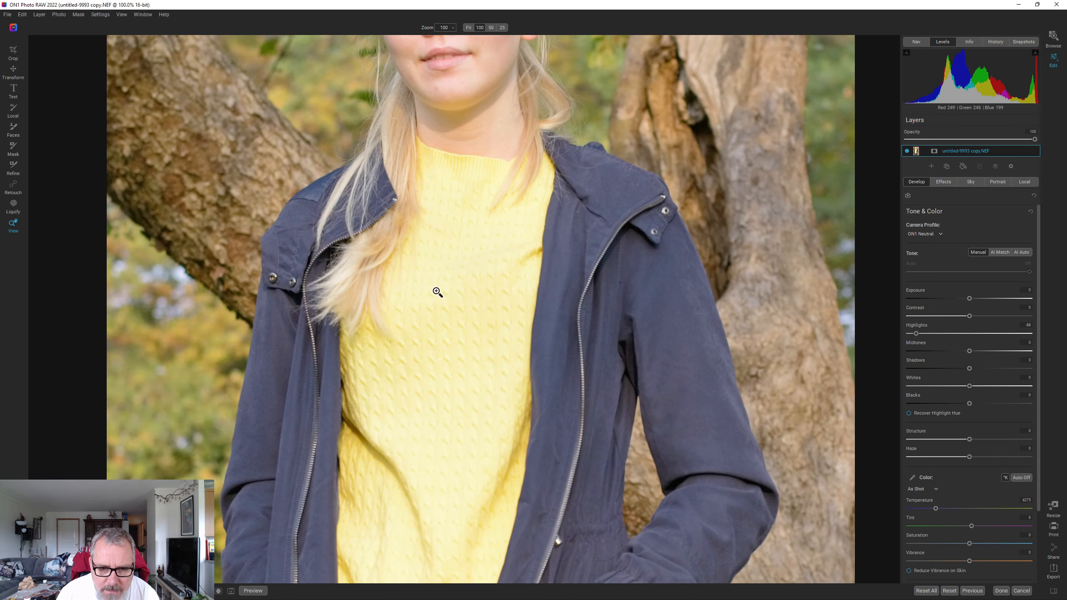
click(470, 270)
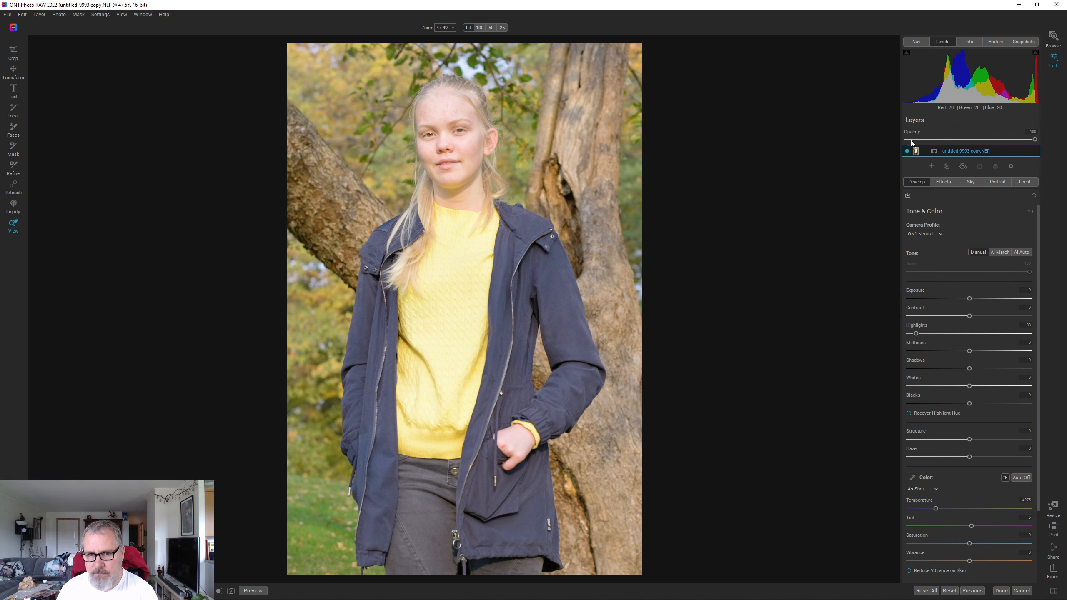
- Add a Curves filter and pull the shadow part of the curve down to In 59, Out 23, with the clipping overlay on
click(946, 182)
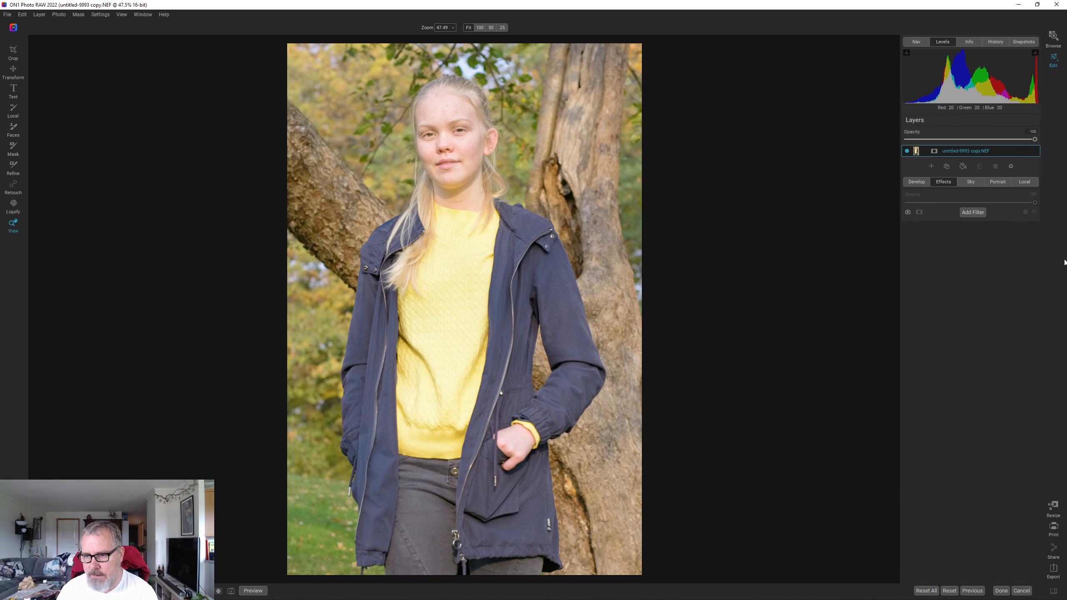
click(977, 215)
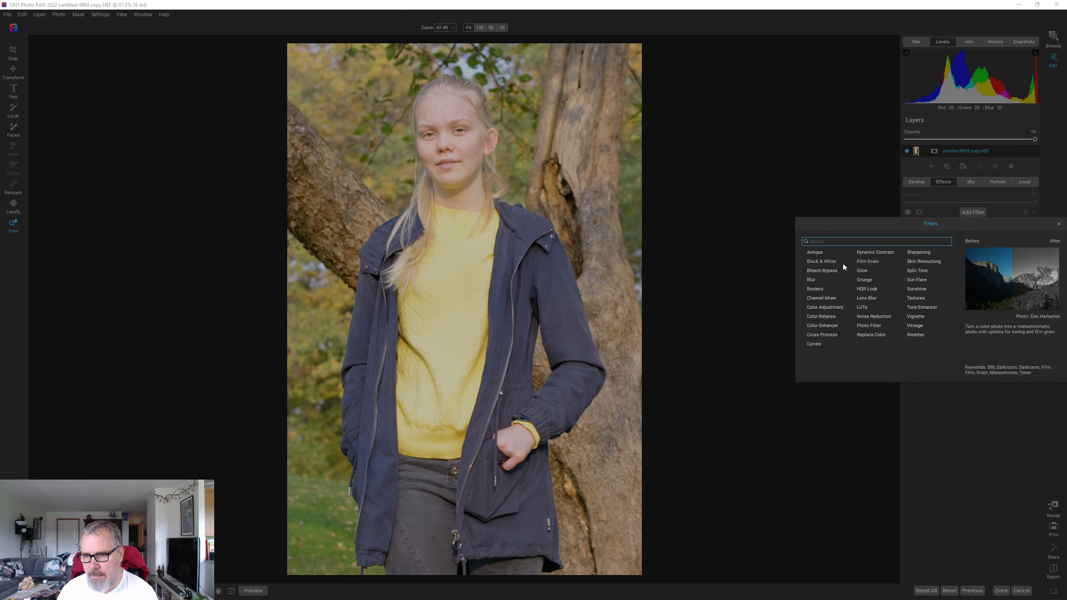
click(813, 343)
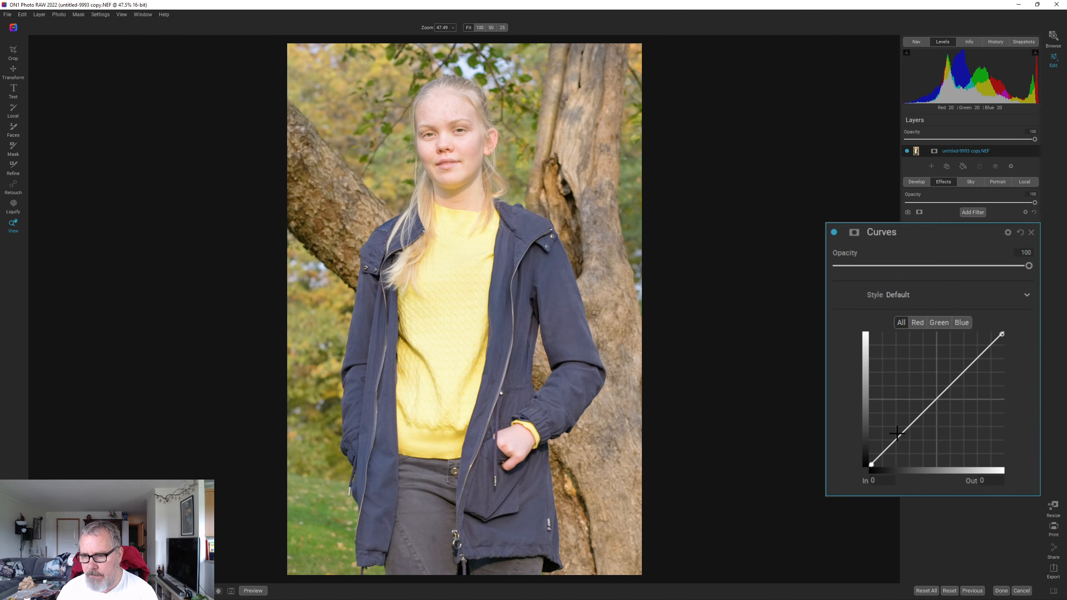
mouse_move(896, 440)
mouse_down()
mouse_move(881, 452)
mouse_move(899, 455)
mouse_up()
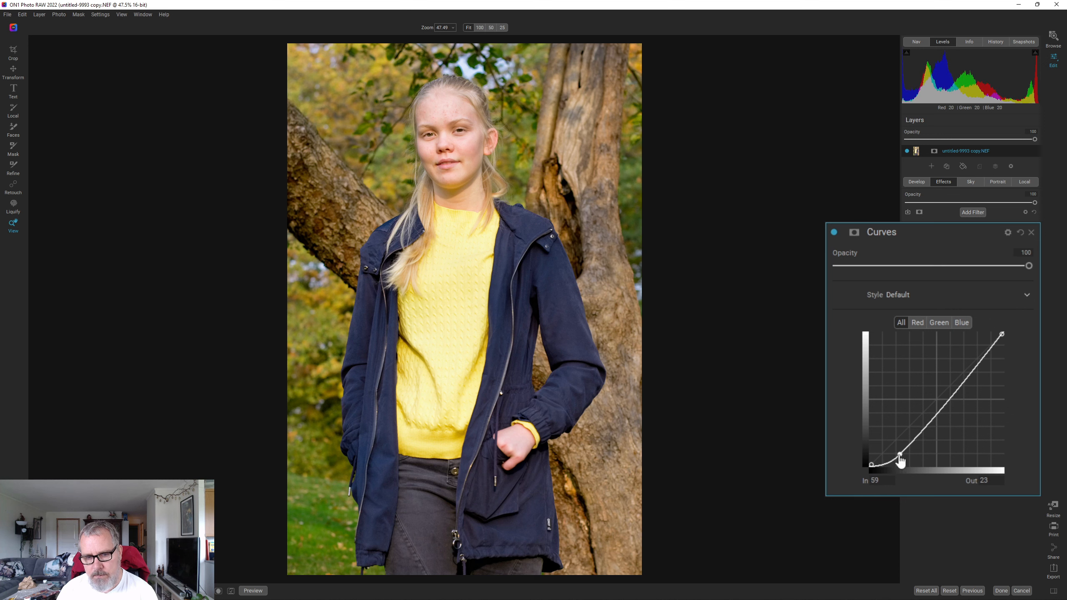
key(j)
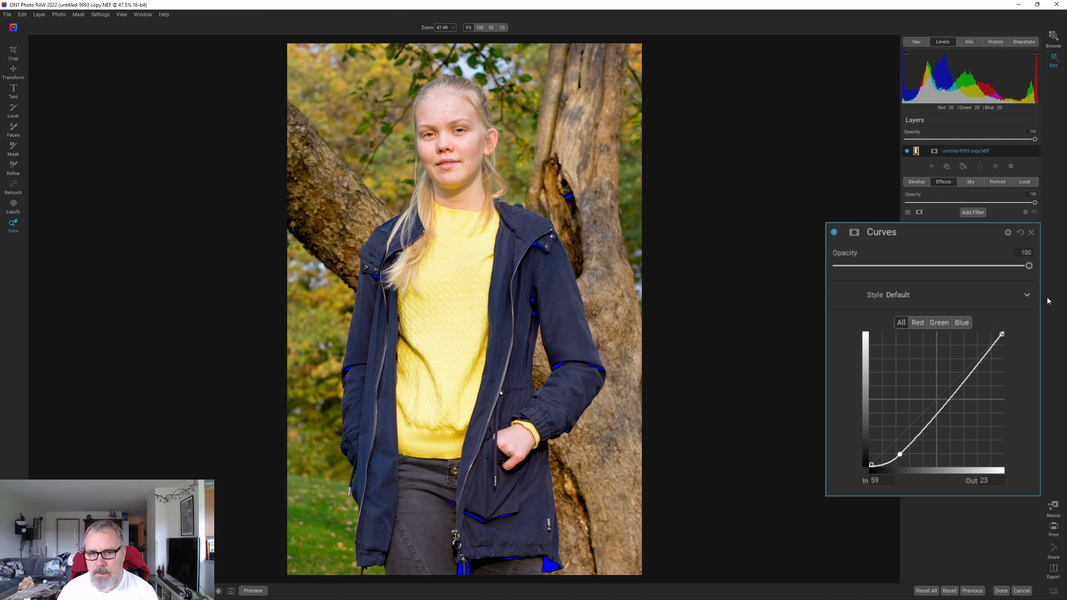
- Add a highlight point to the curve and adjust it to about In 196, Out 200
click(977, 365)
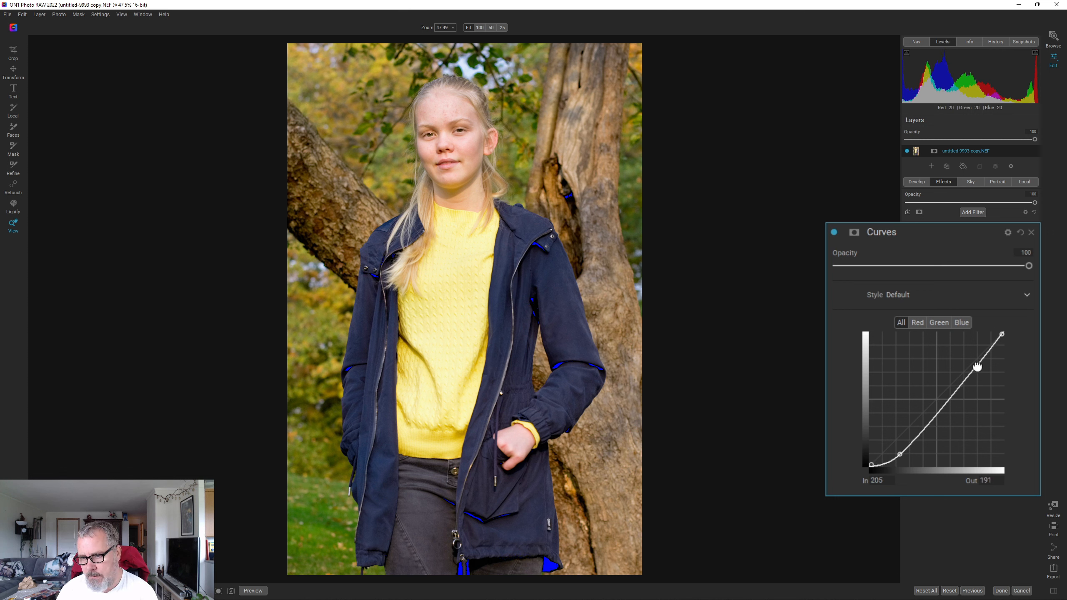
drag(976, 366, 963, 355)
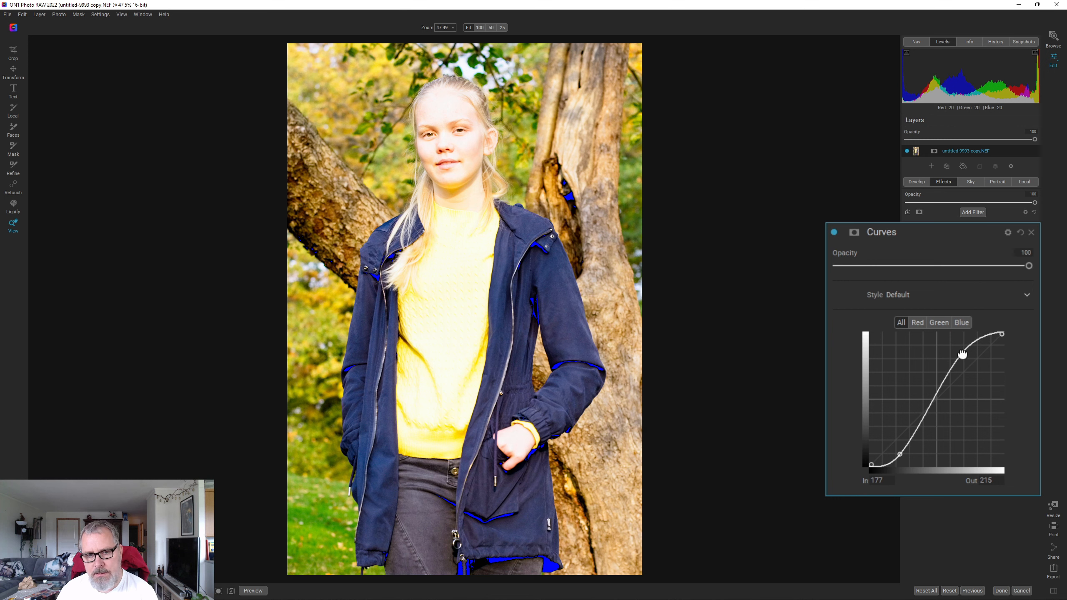
drag(962, 354, 973, 361)
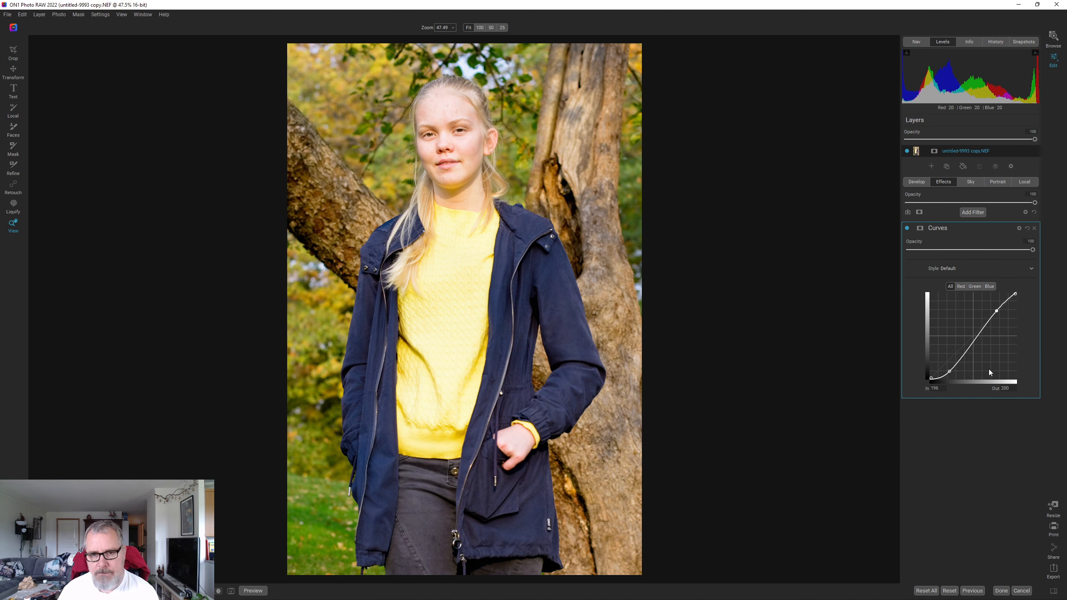
- Collapse the Curves filter and raise Contrast to about 9 in the Develop tone settings
click(978, 227)
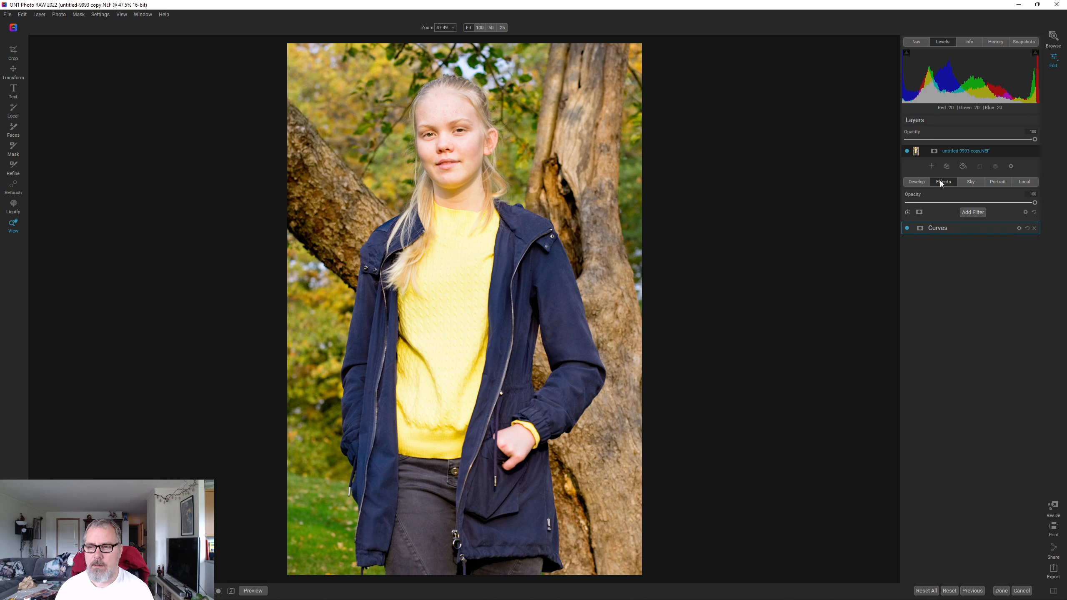
click(923, 183)
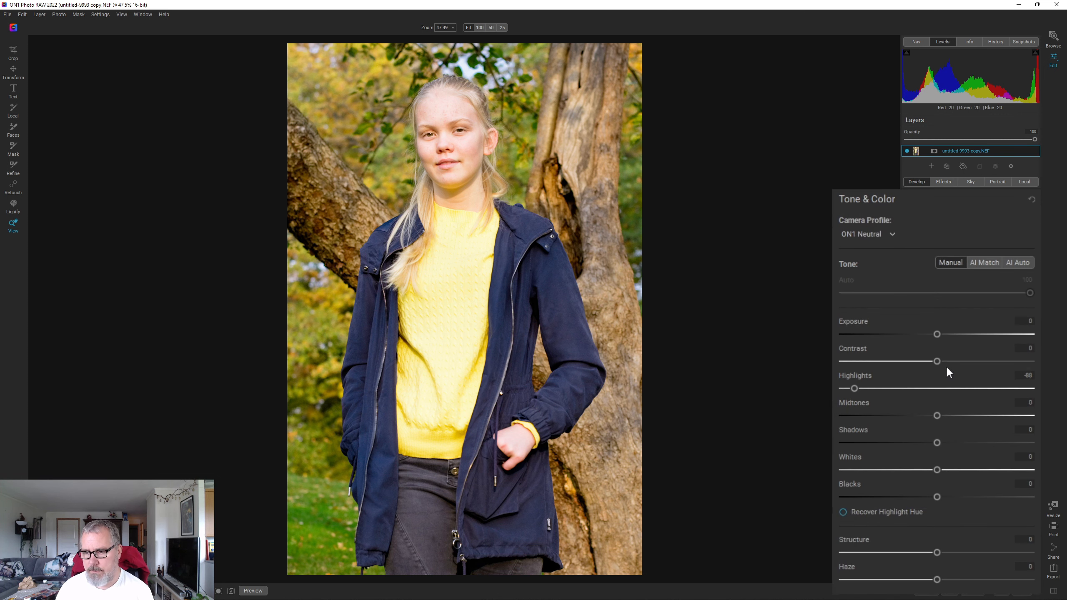
drag(937, 361, 946, 362)
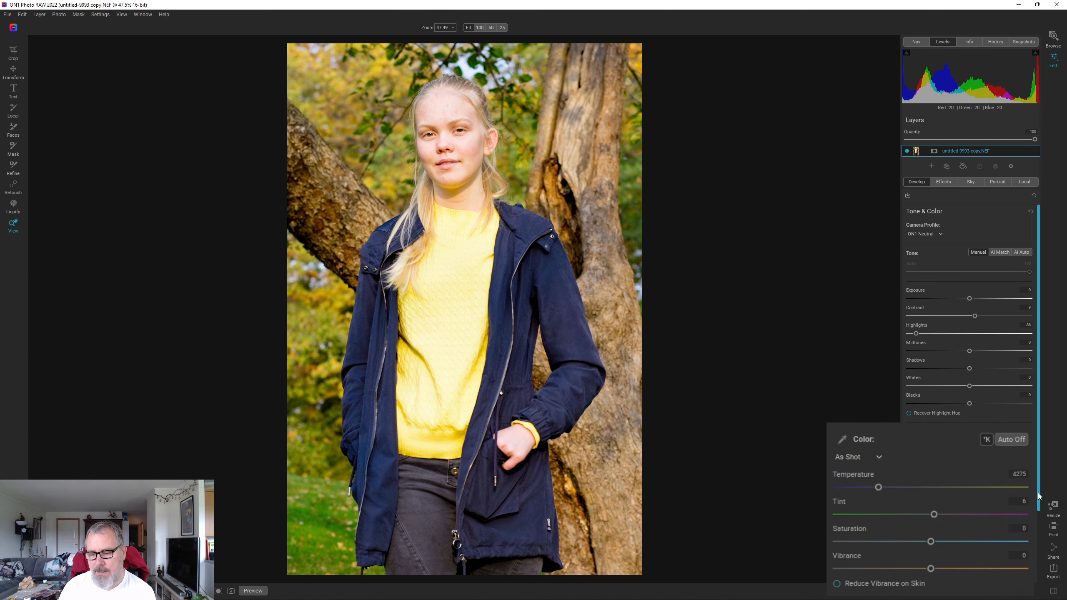
- Apply automatic color correction to the photo and reduce its Vibrance to 11
click(1011, 439)
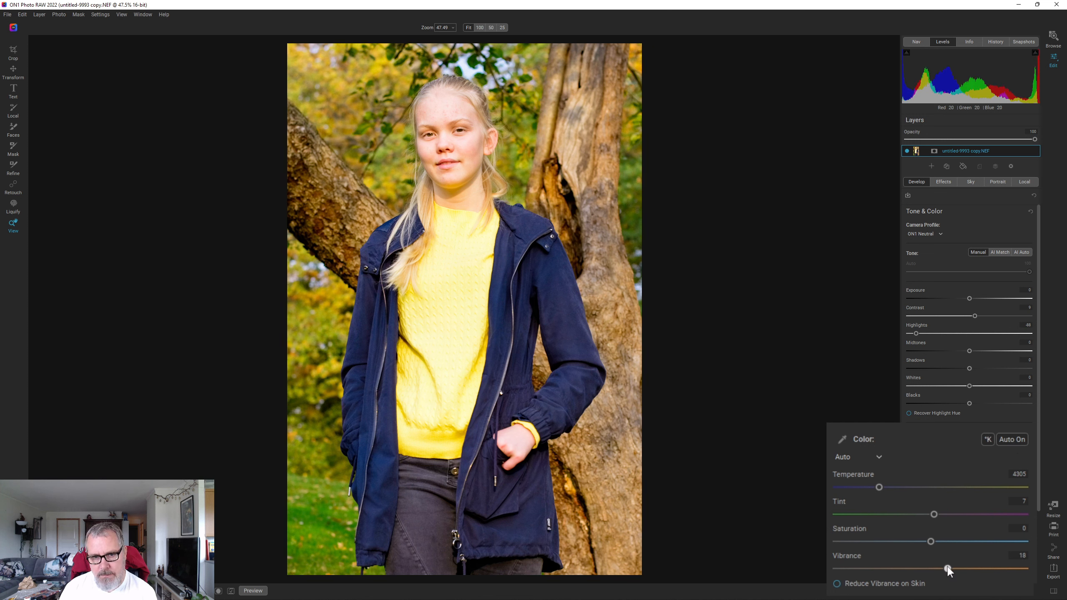
drag(947, 568, 940, 567)
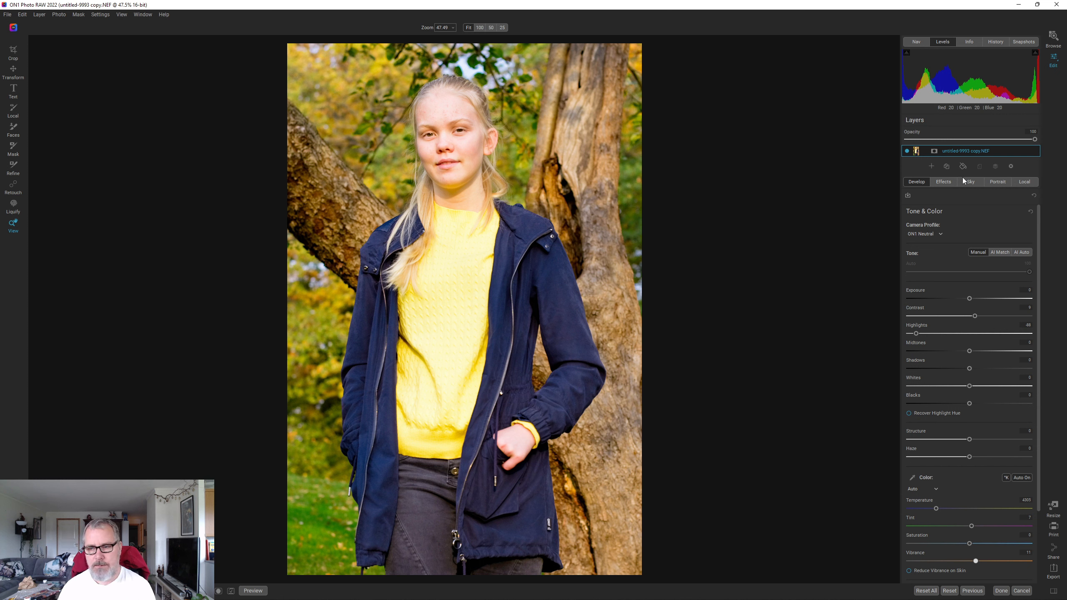
- Start Portrait AI on the detected face, raise skin Retouching to 65 and expand the skin details
click(995, 183)
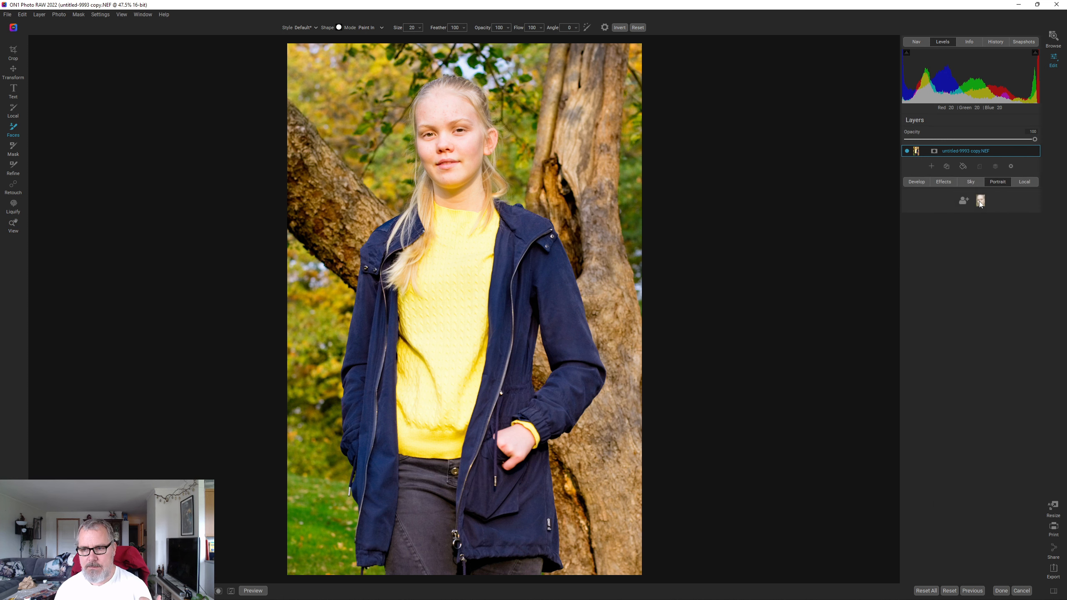
click(980, 203)
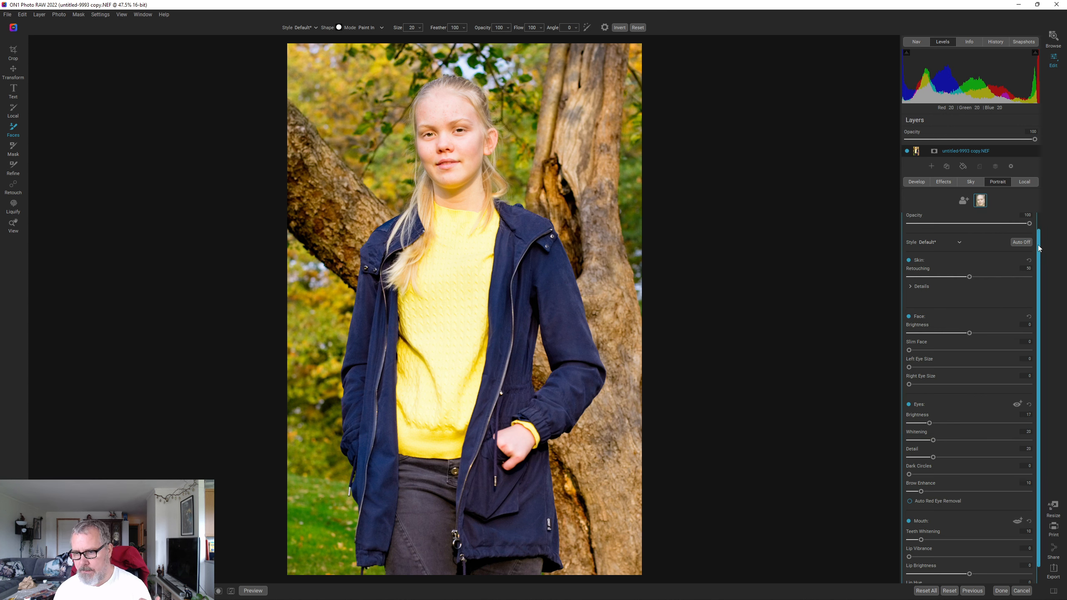
scroll(952, 302, up, 1)
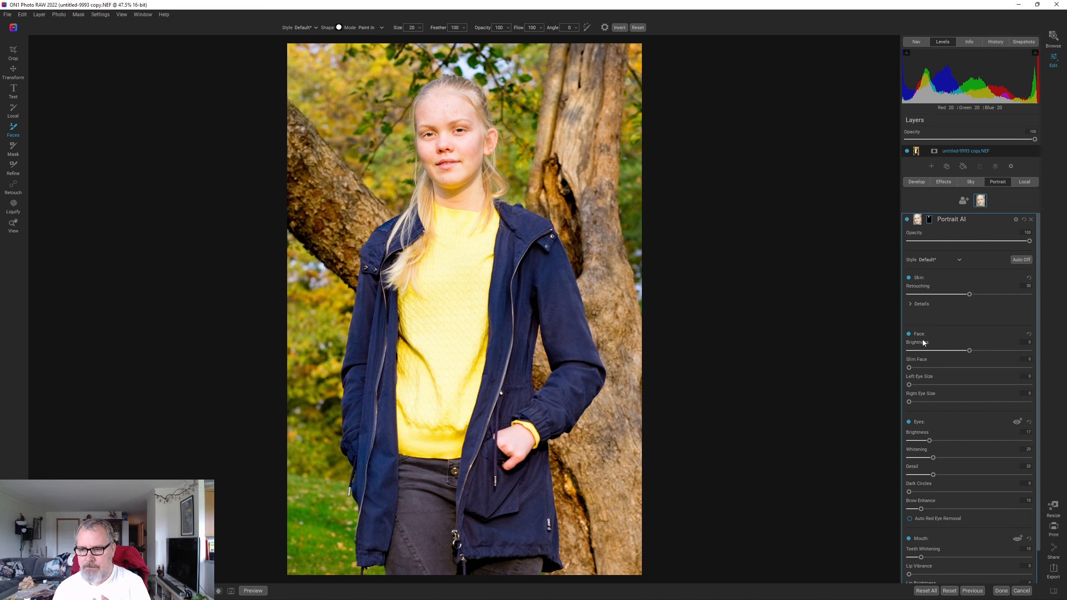
click(839, 354)
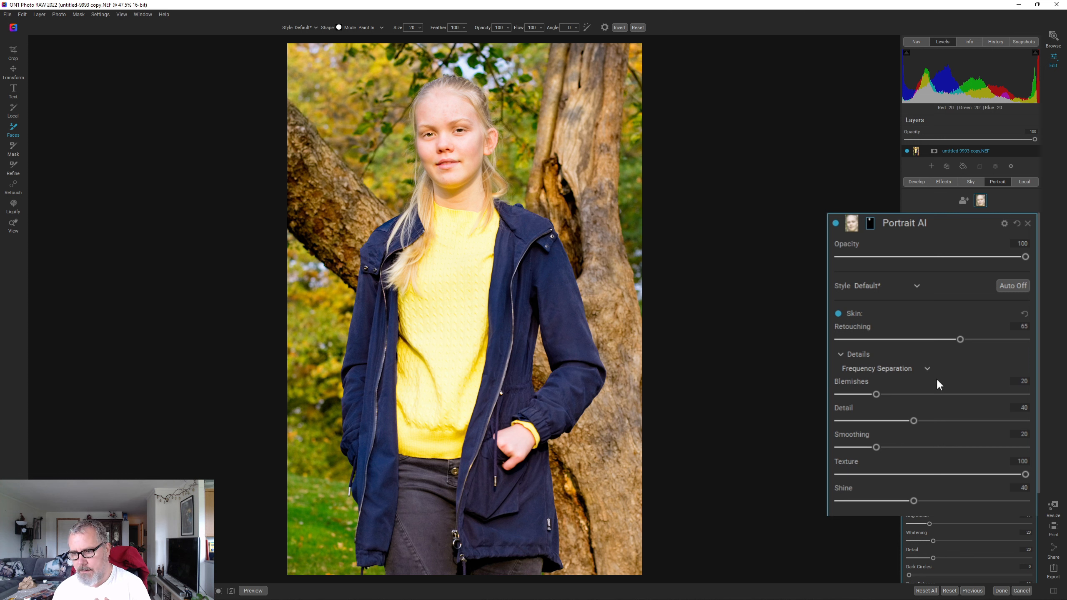
- Adjust the frequency separation skin retouching to Blemishes 36, Detail 45 and Smoothing 31
click(891, 394)
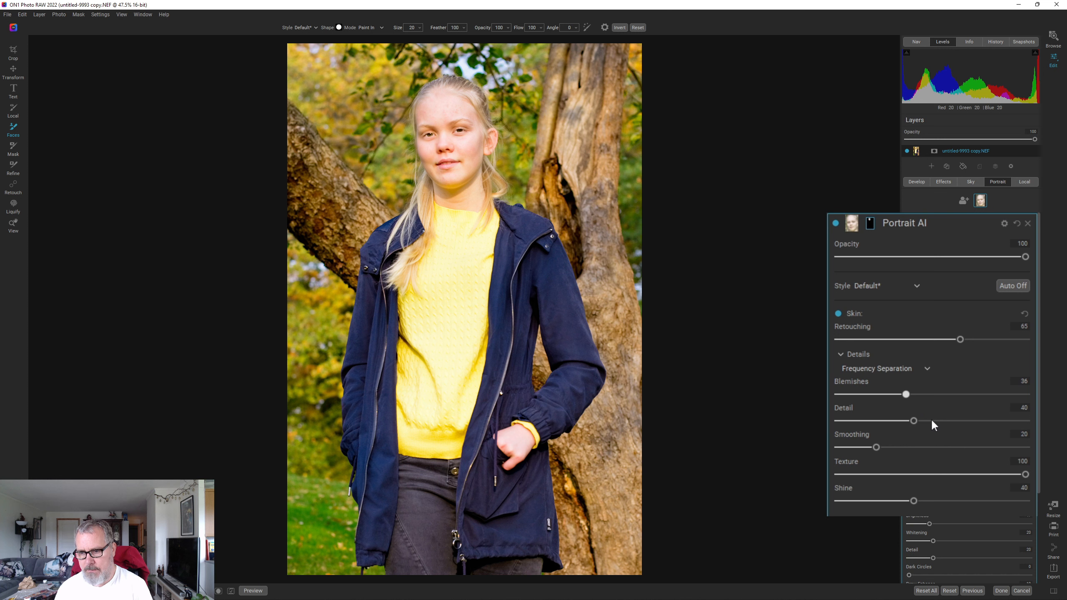
drag(927, 420, 923, 431)
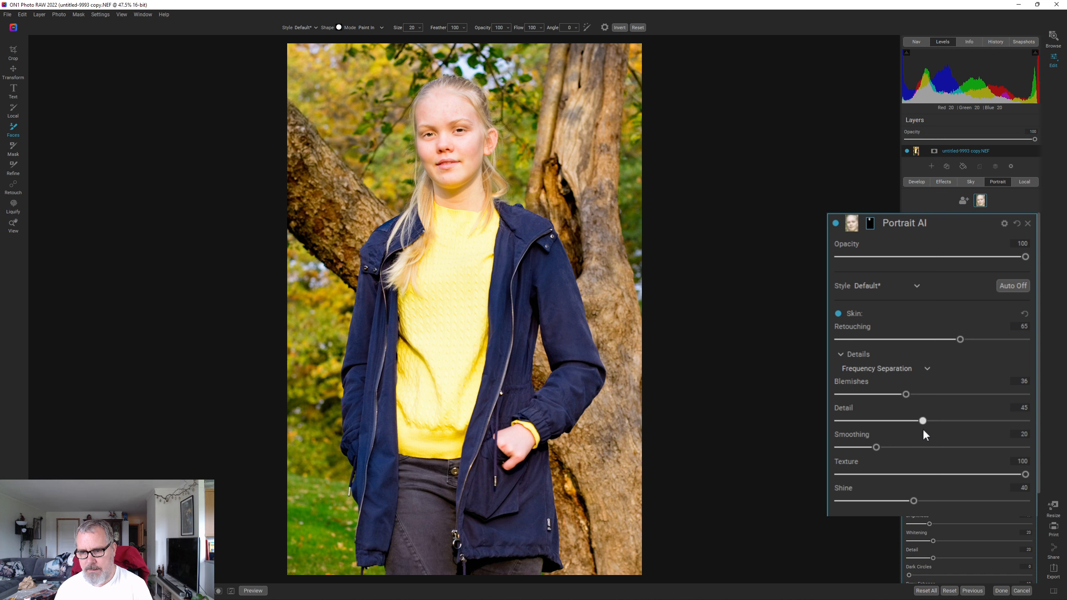
click(904, 447)
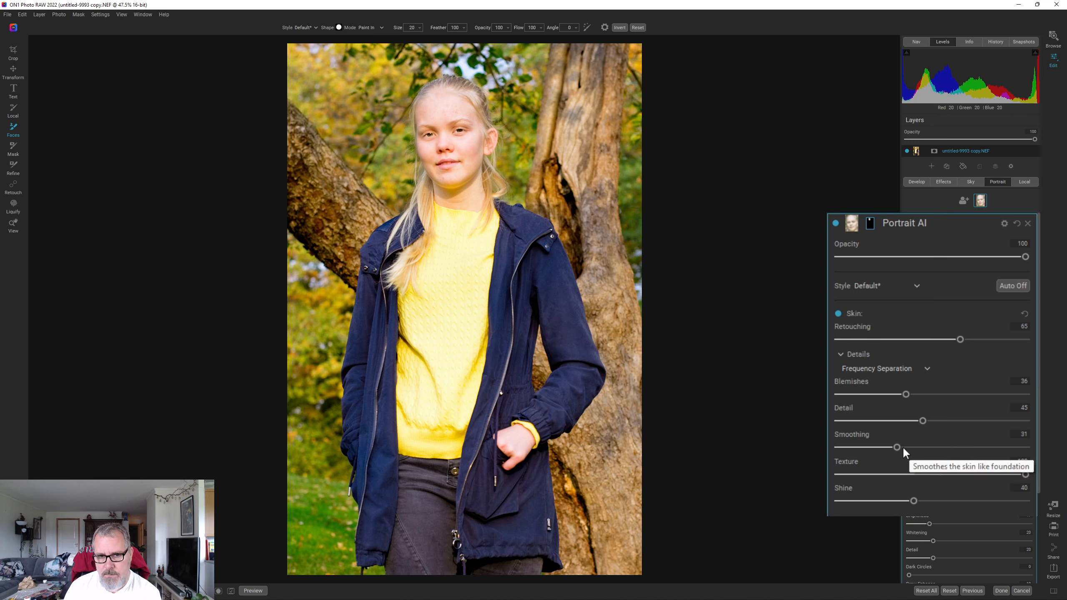
key(shift+Right)
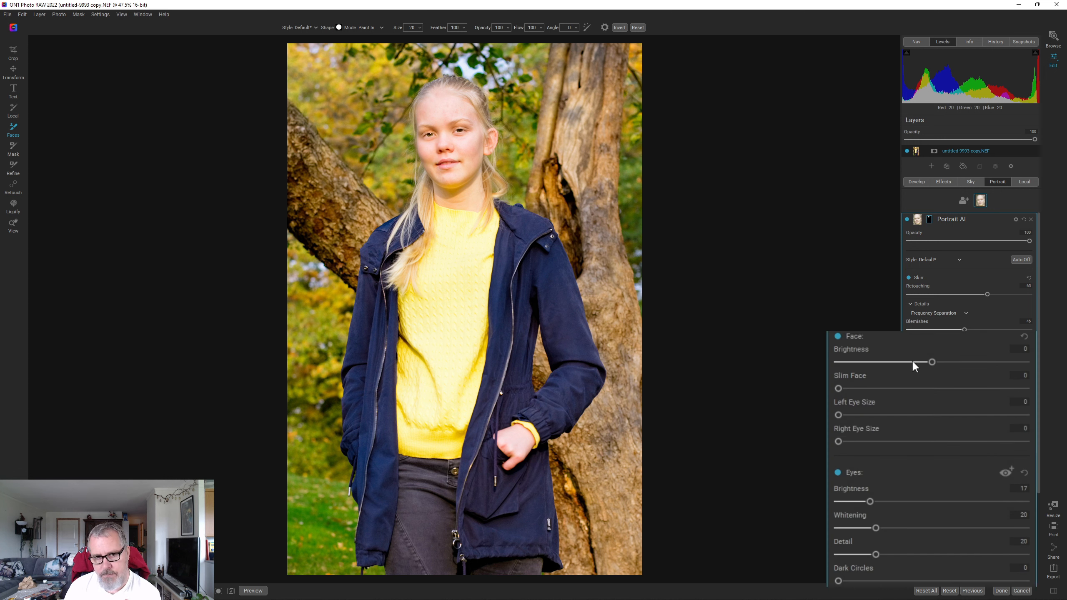
- Darken the face by setting its Brightness to -18 in Portrait AI
click(913, 362)
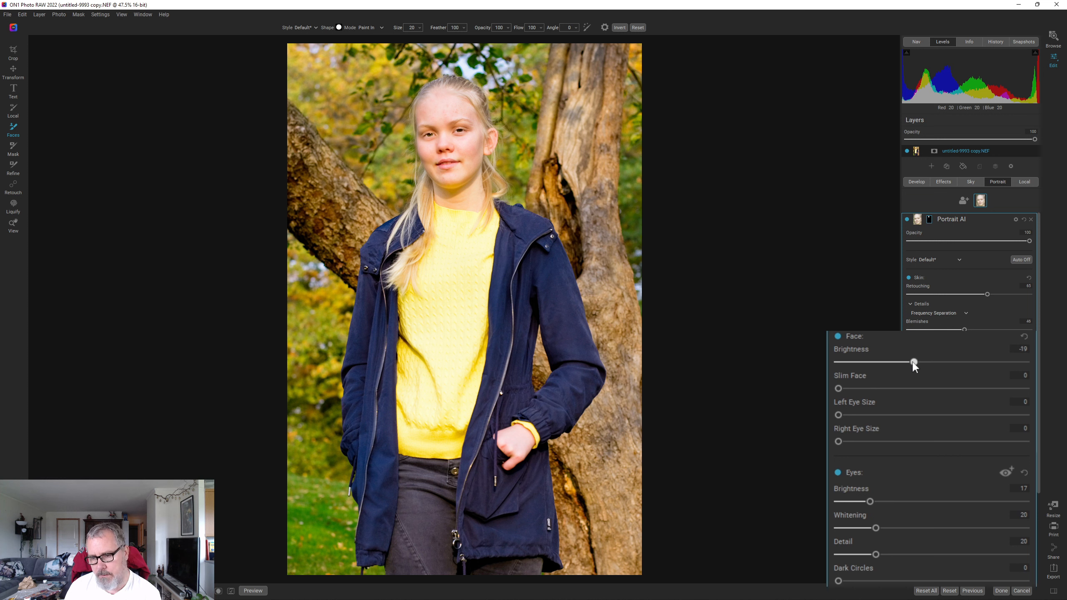
drag(914, 362, 908, 362)
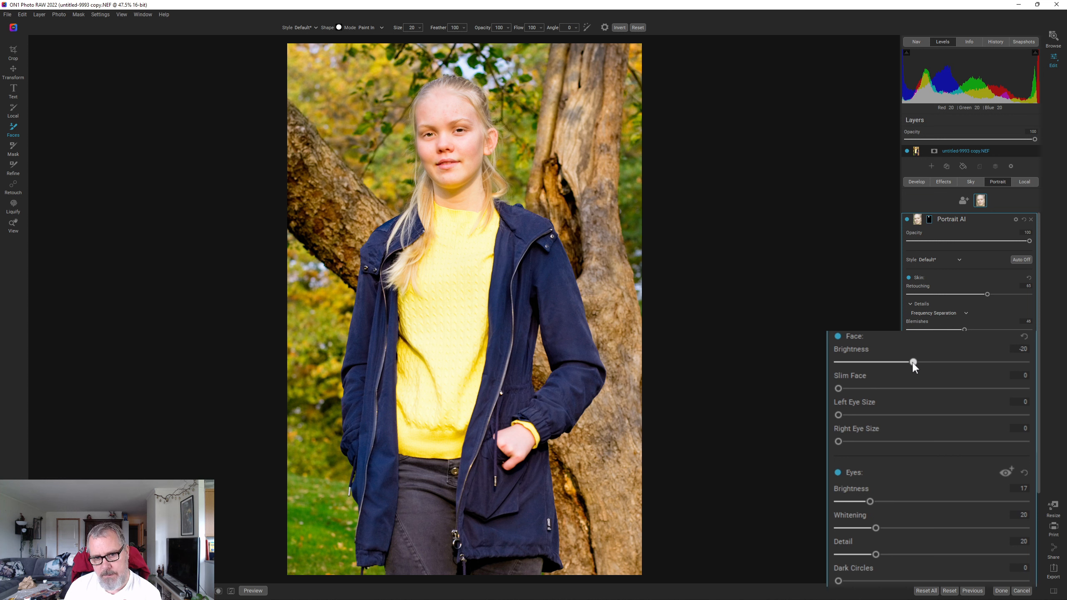
drag(910, 362, 915, 362)
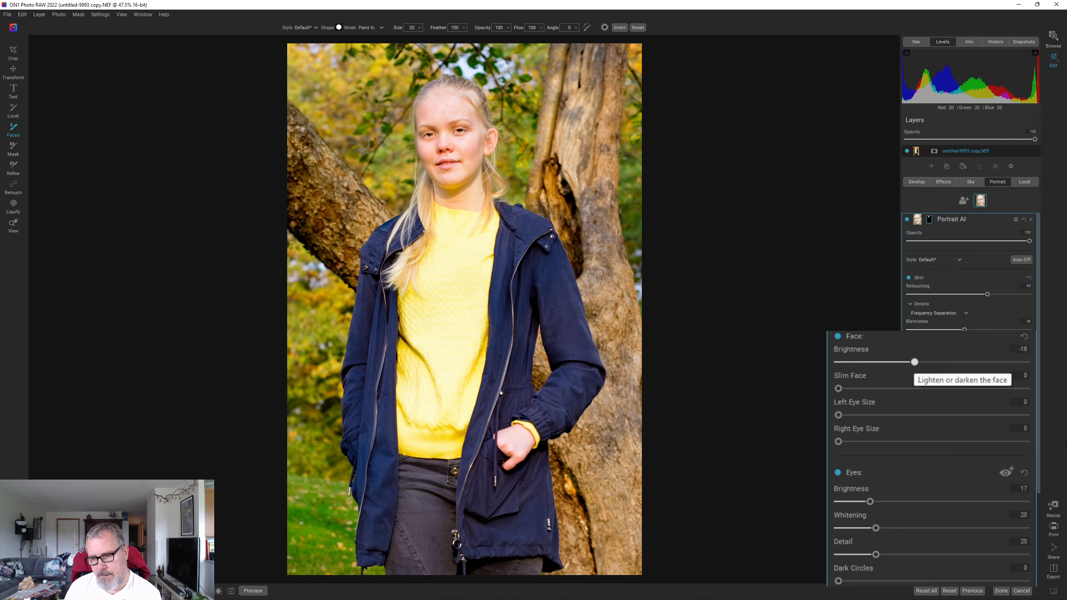
- Adjust the eyes in Portrait AI to Brightness 31, Whitening 29, Detail 44 and Brow Enhance 15
drag(1038, 458, 1033, 547)
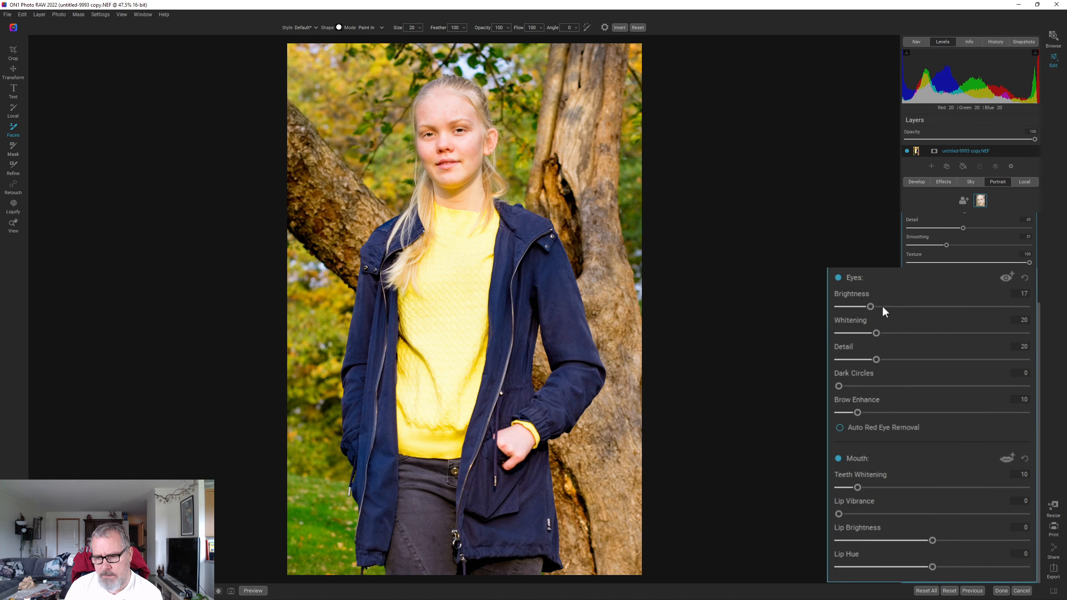
click(883, 307)
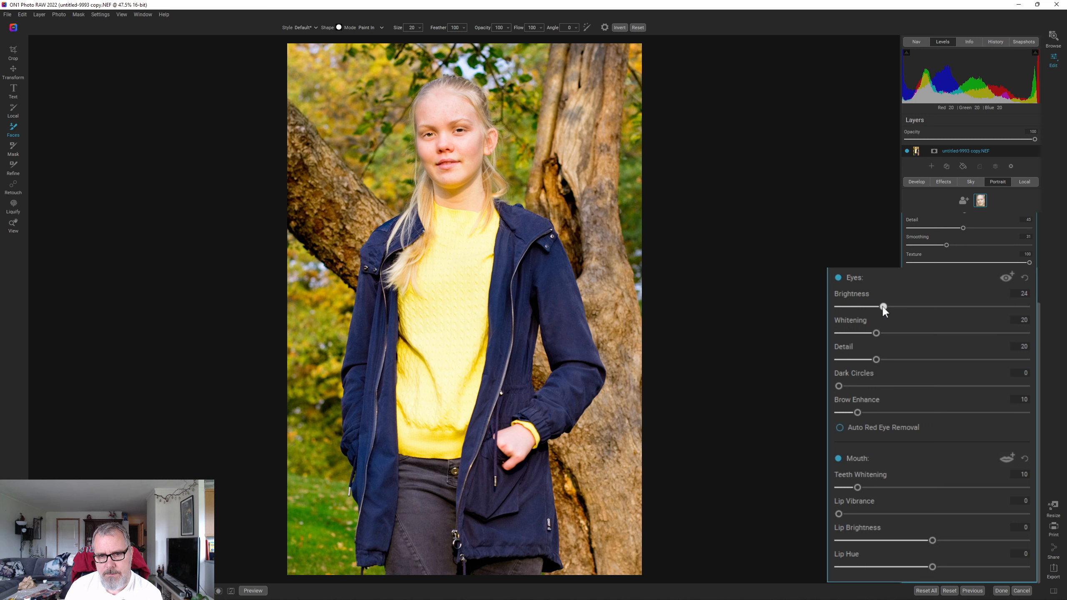
click(892, 333)
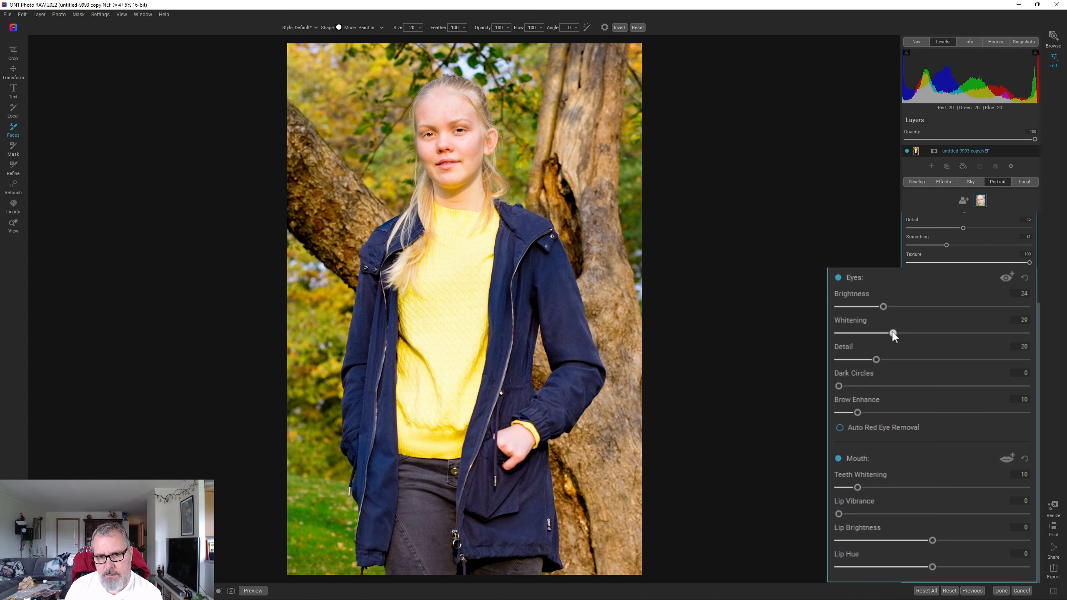
click(944, 360)
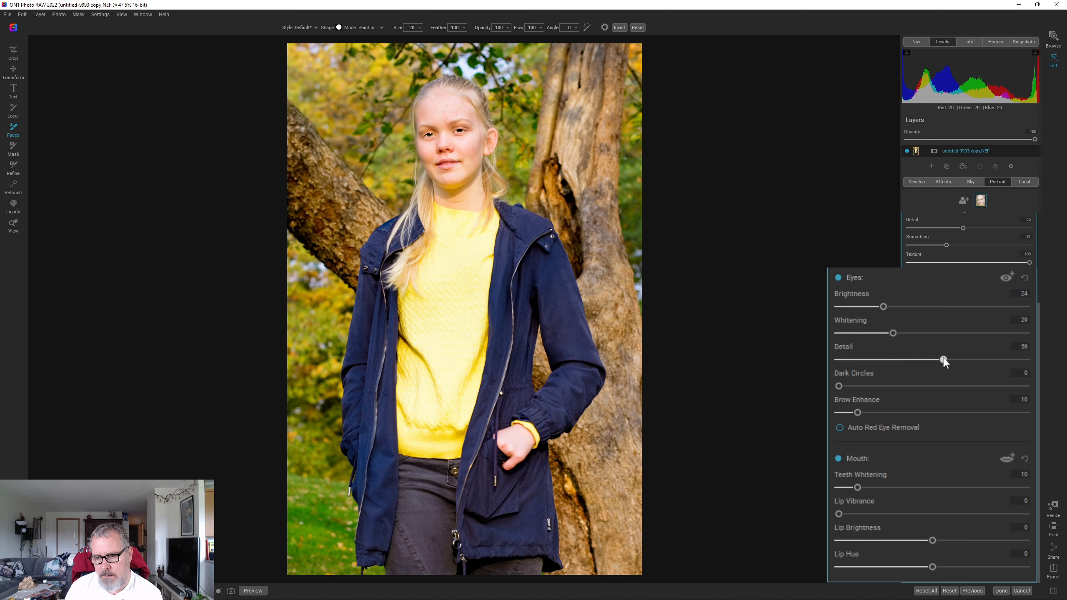
drag(944, 359, 921, 361)
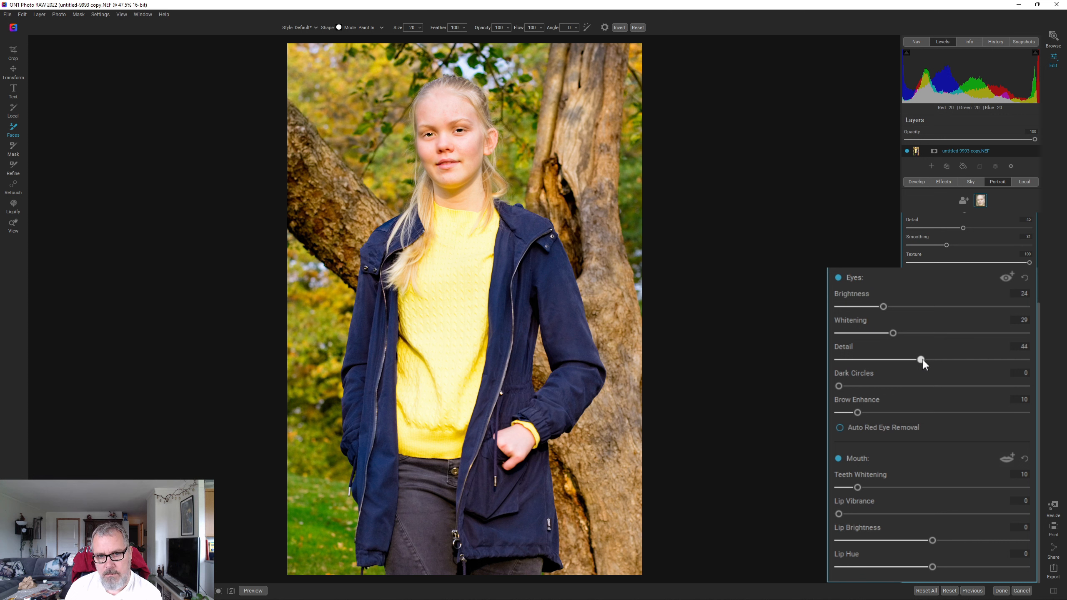
click(897, 308)
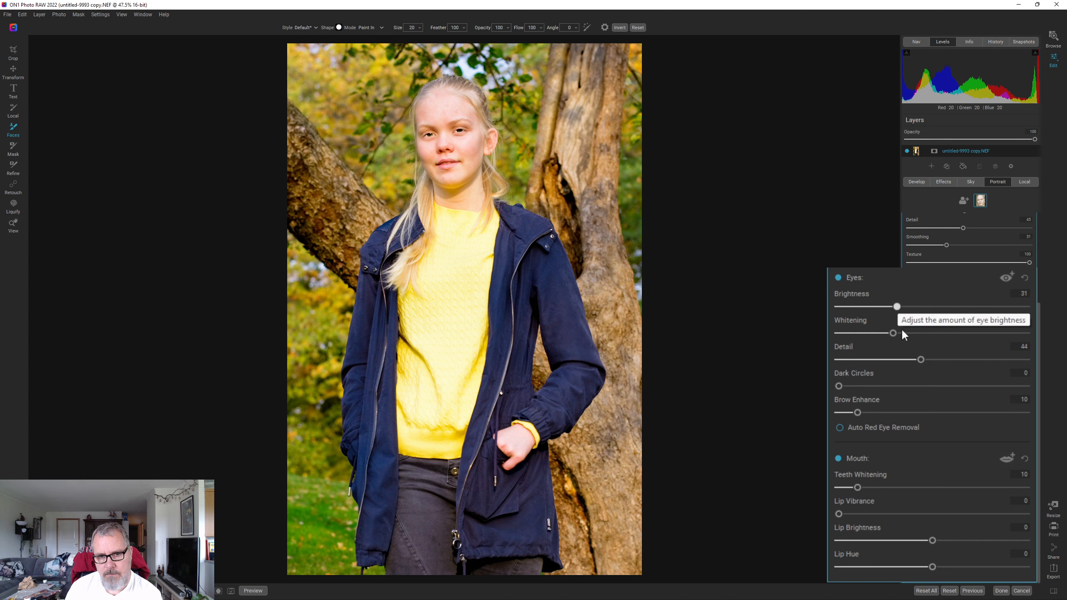
click(867, 413)
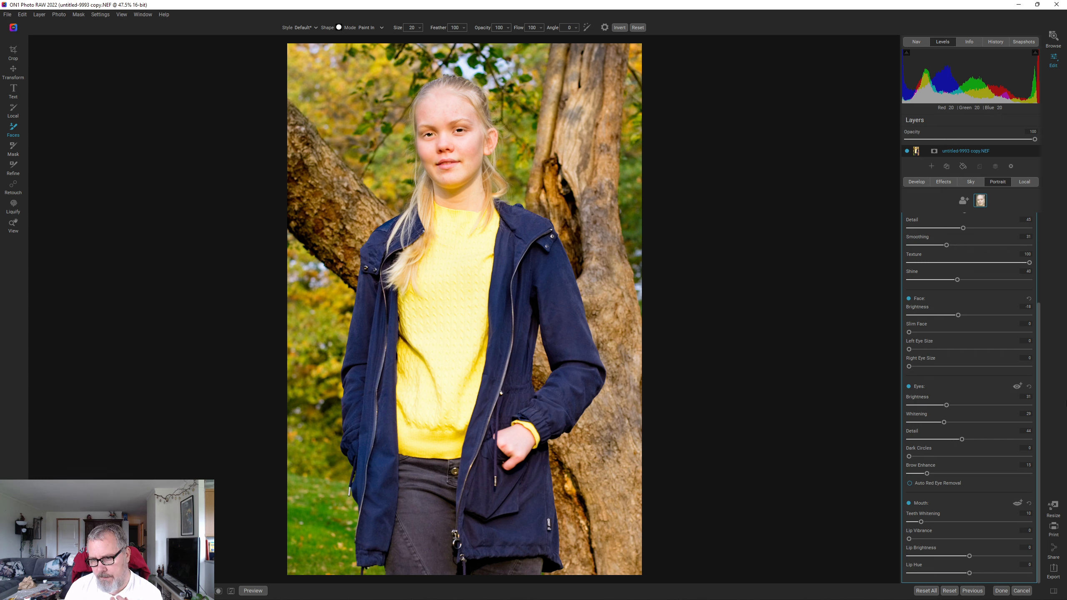
- Cool the photo's overall white balance slightly by lowering the Temperature in the Develop settings
scroll(1039, 409, up, 3)
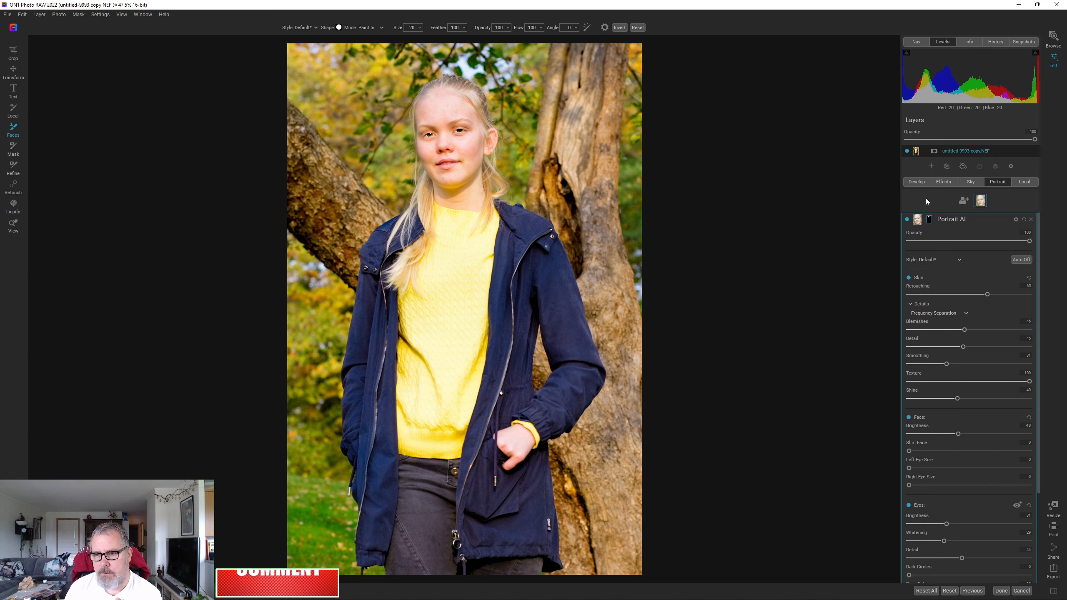
click(915, 183)
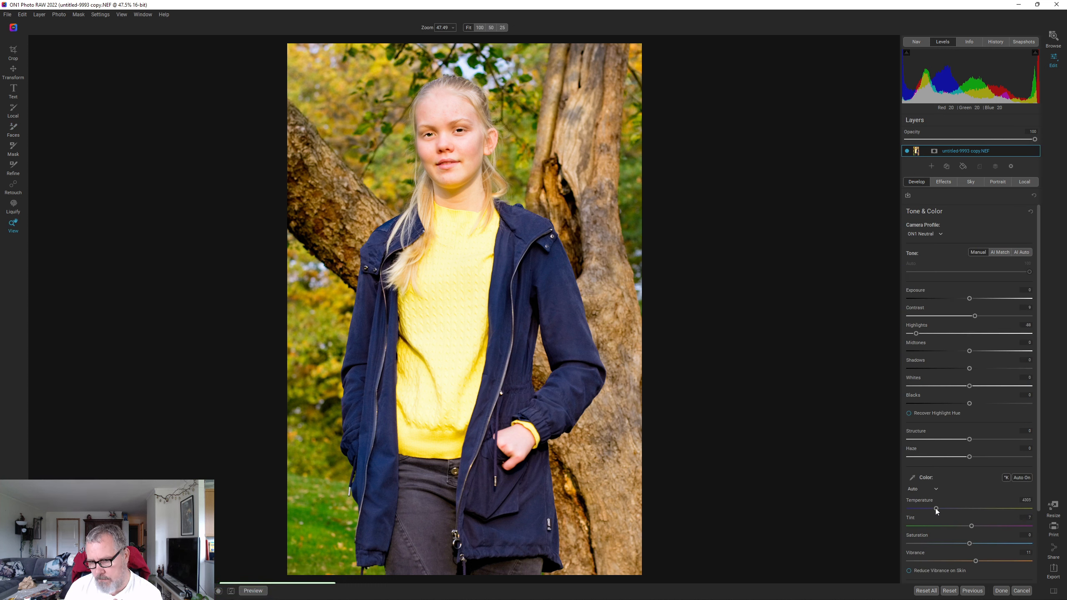
drag(936, 510, 935, 509)
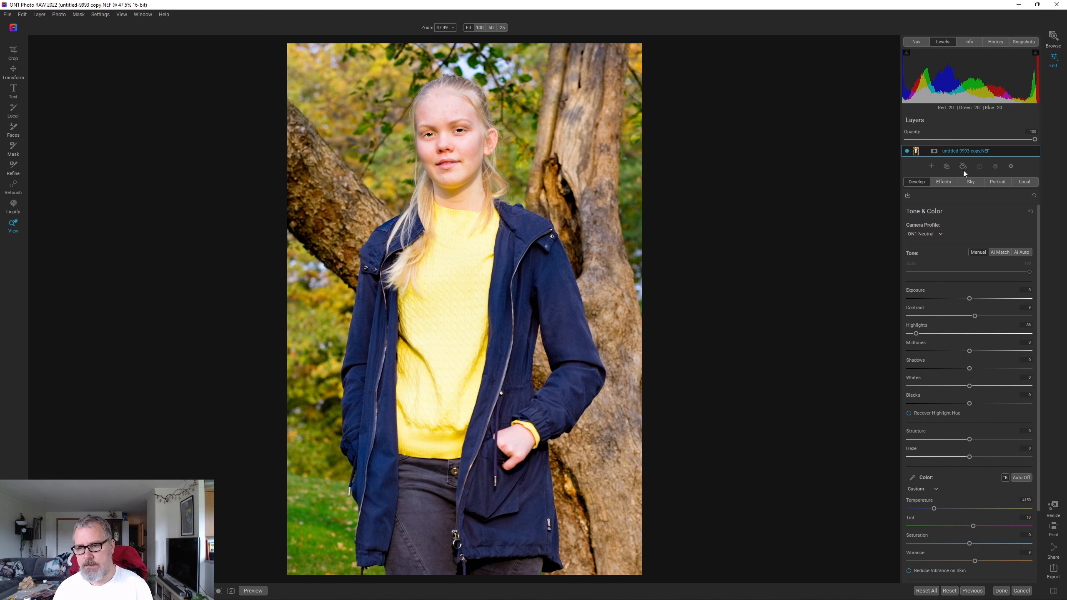
- Set up a local adjustment with the Detail preset and Shadows at 11
click(1024, 182)
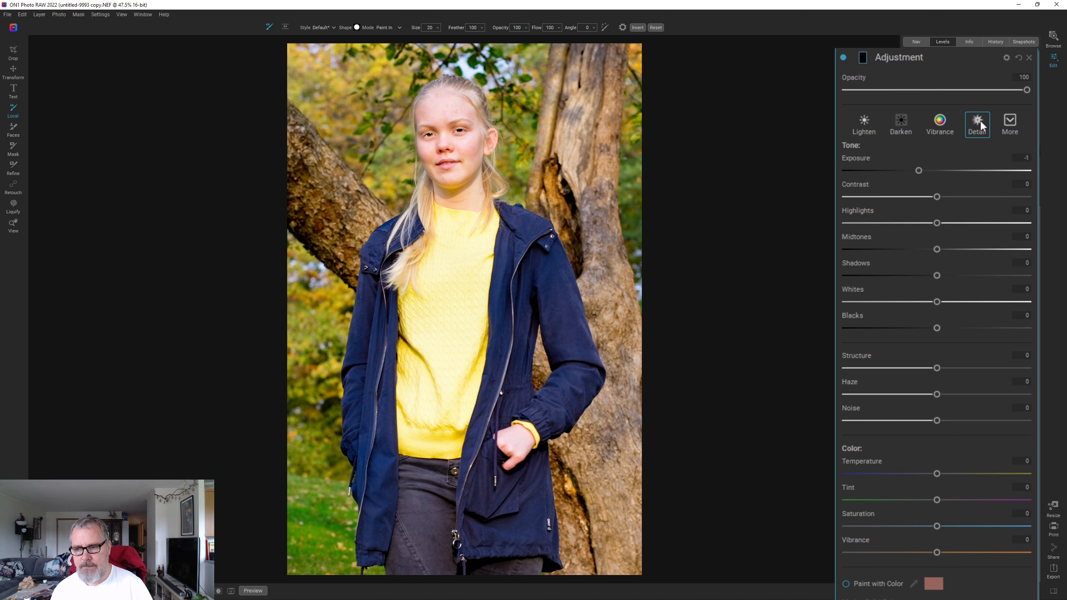
click(979, 125)
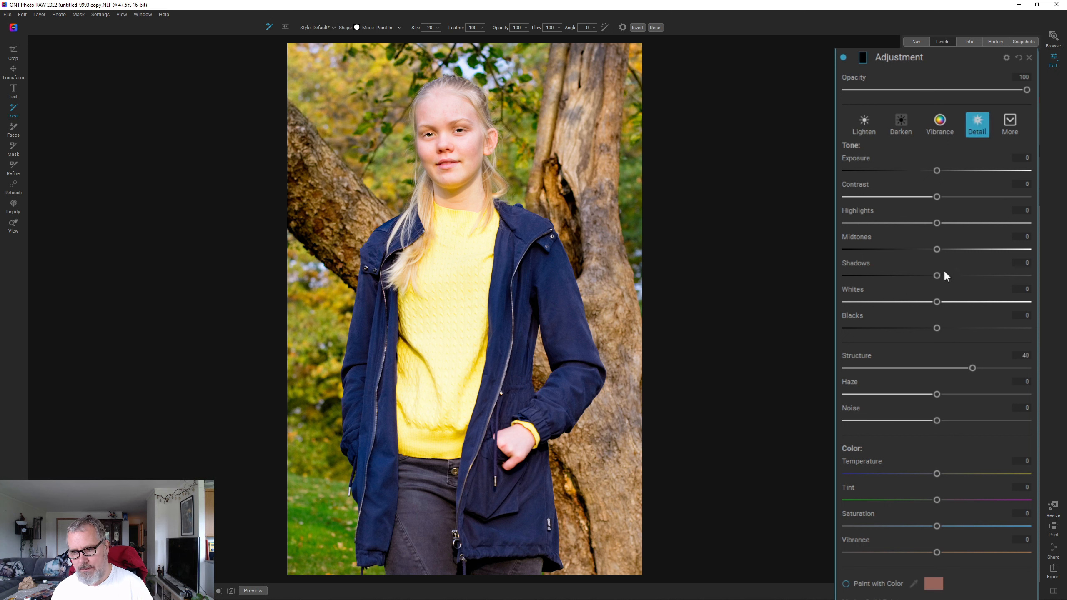
drag(946, 274, 948, 274)
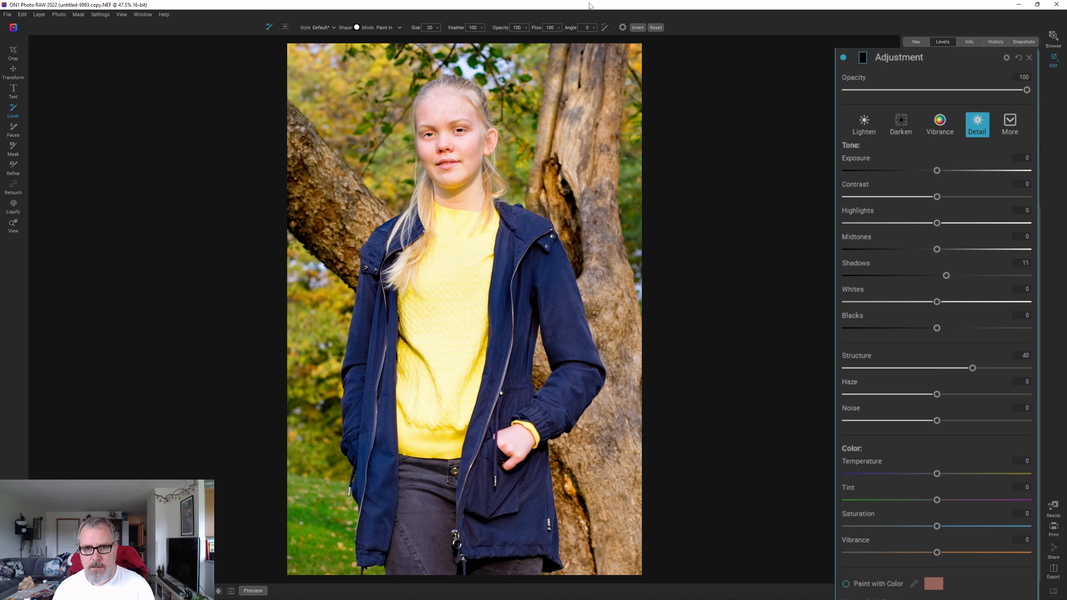
- Paint the local adjustment over both irises with a small brush of size 9
key(ctrl+equal)
key(ctrl+equal)
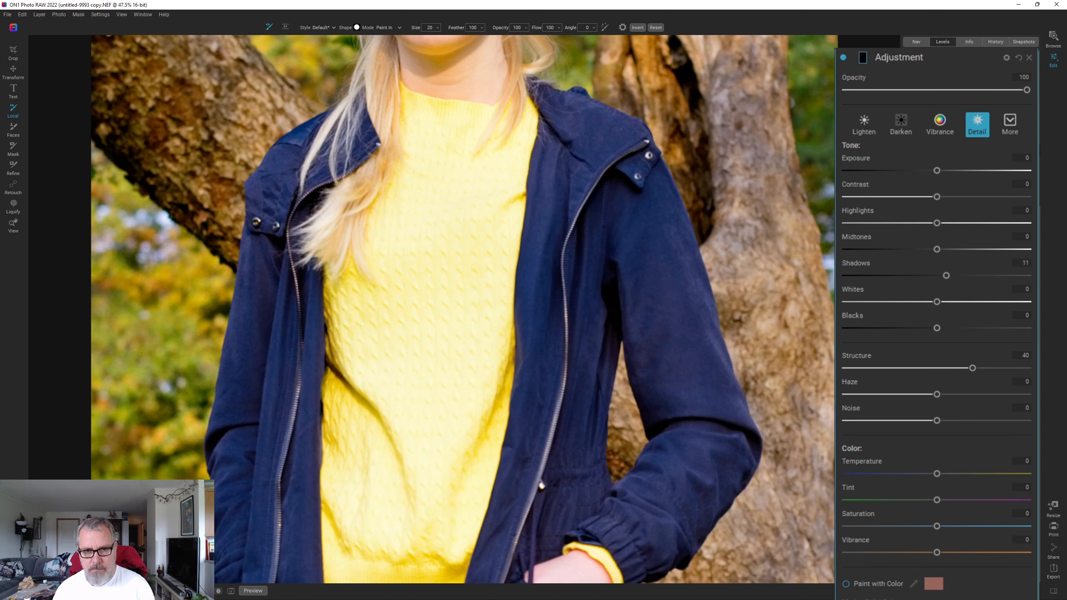
mouse_move(487, 127)
mouse_down()
mouse_move(483, 200)
mouse_move(515, 293)
mouse_move(519, 387)
mouse_up()
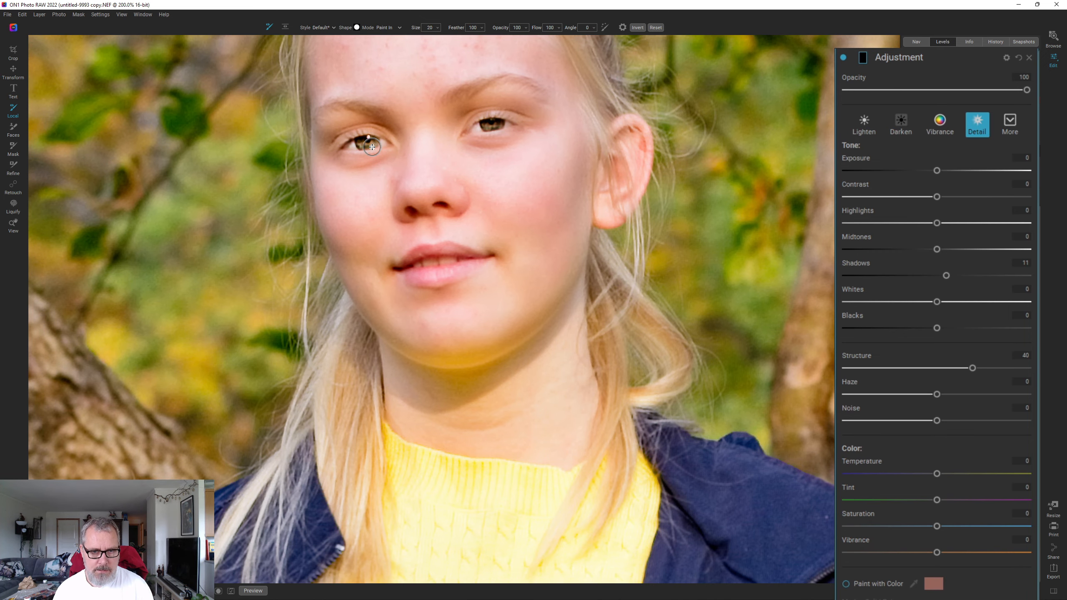
key(bracketleft)
key(bracketleft)
mouse_move(372, 146)
mouse_down()
mouse_move(358, 145)
mouse_move(368, 145)
mouse_up()
drag(371, 145, 361, 141)
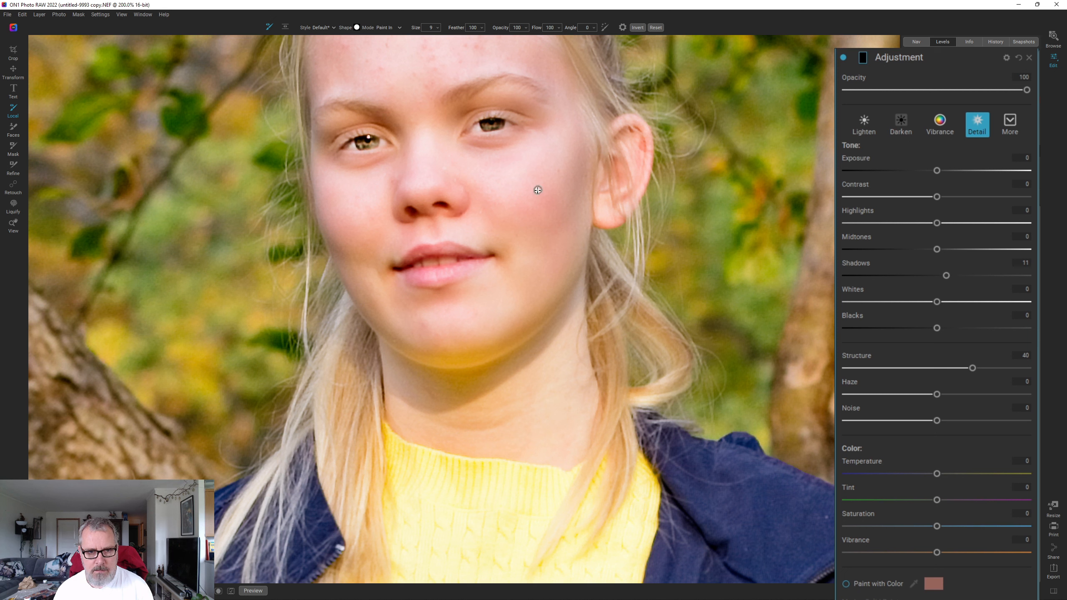
mouse_move(484, 123)
mouse_down()
mouse_move(499, 124)
mouse_move(490, 125)
mouse_up()
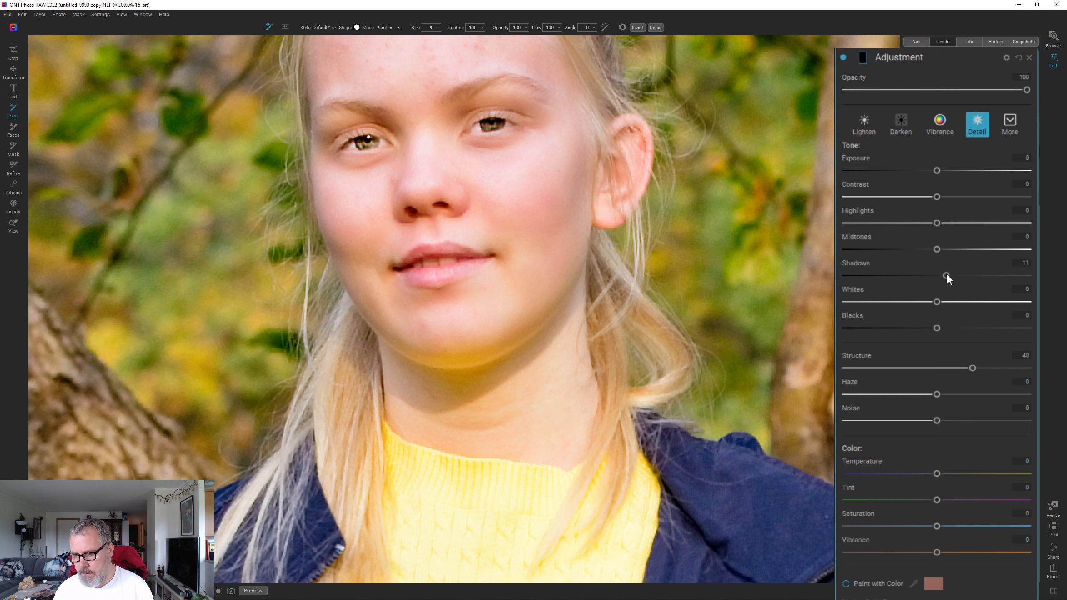
- Raise the eye adjustment's Shadows to 16 and reduce its Opacity to about 29
drag(946, 275, 951, 276)
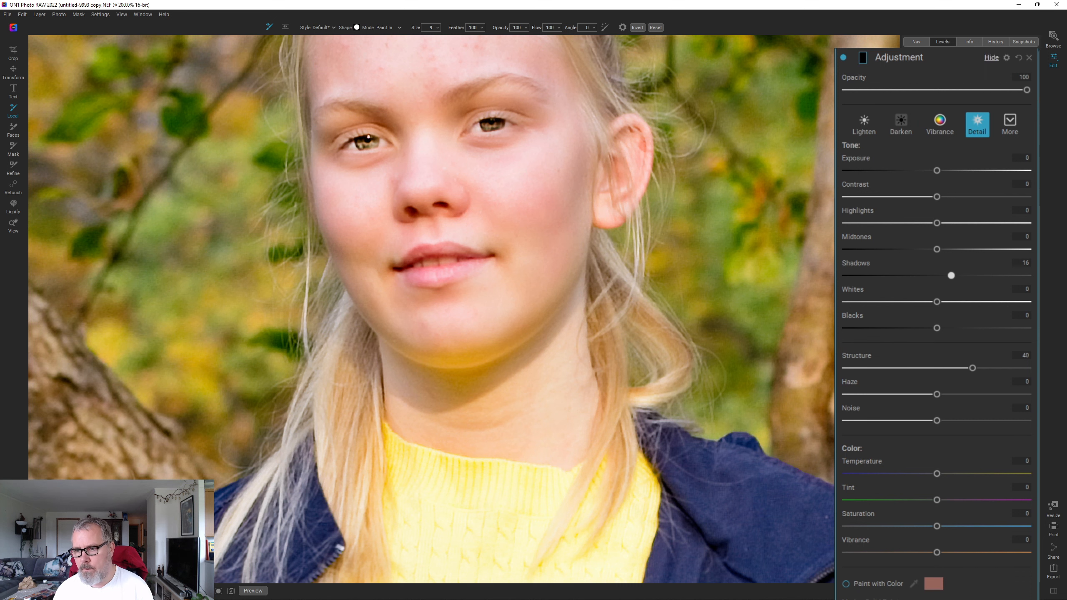
key(ctrl+0)
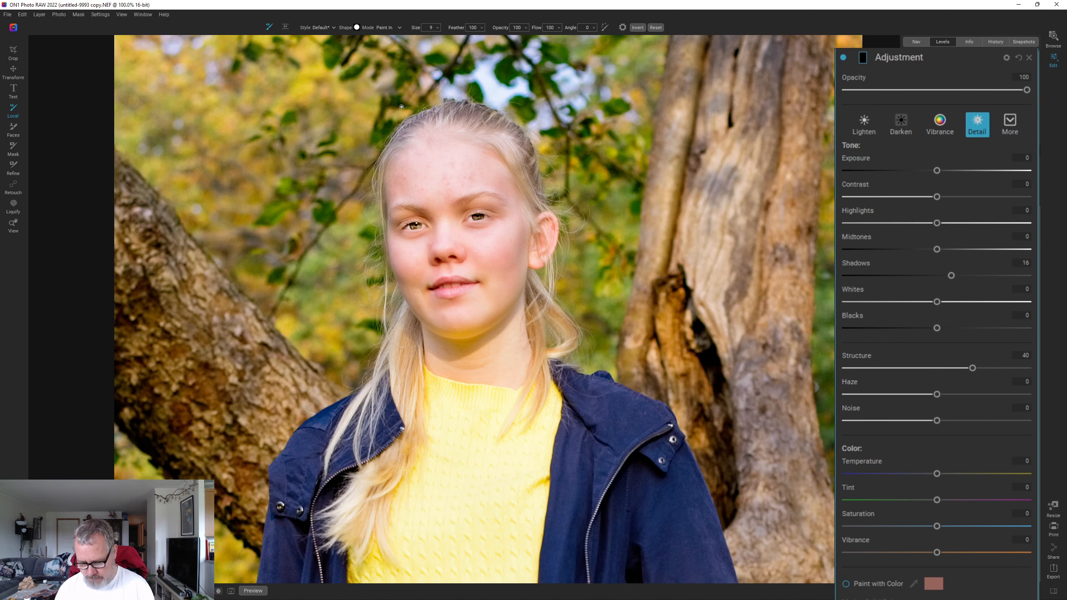
key(ctrl+0)
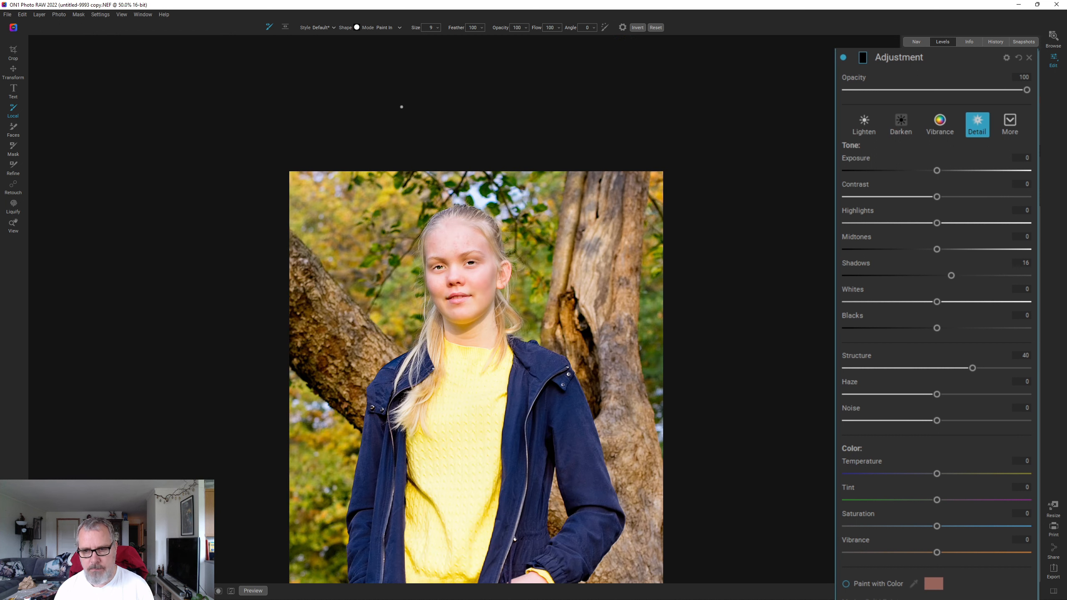
click(933, 90)
click(906, 90)
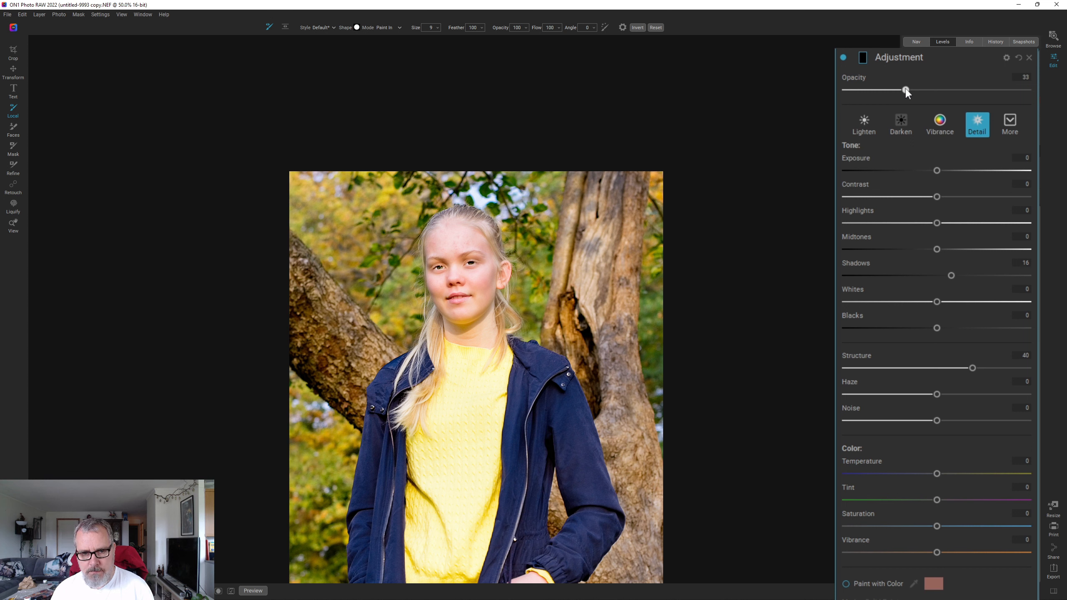
drag(908, 88, 897, 90)
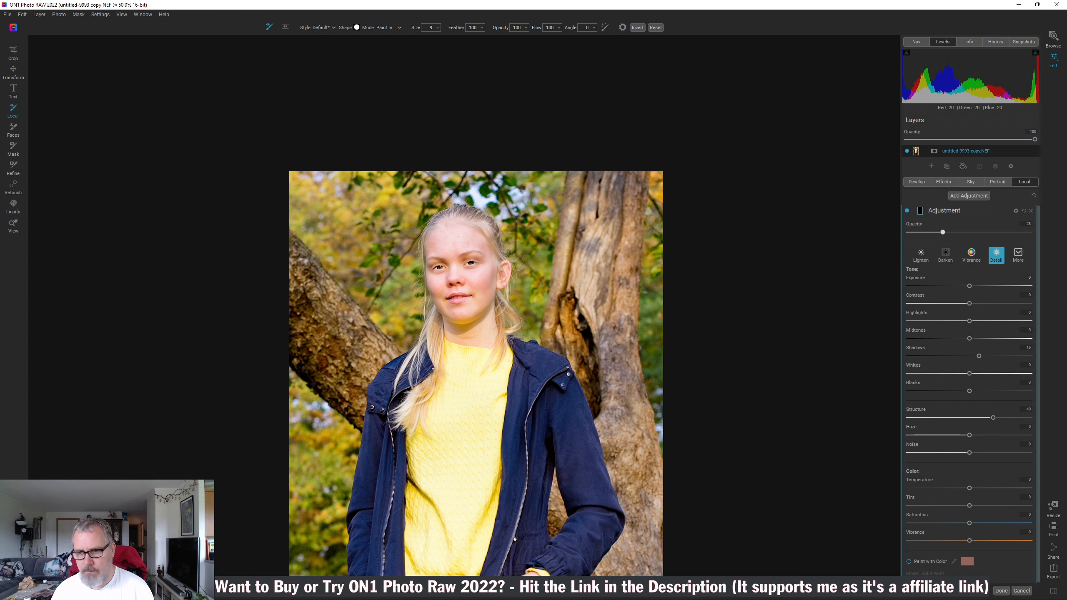
- Check the face at 100% and add a Black & White filter to the photo's effects
click(941, 182)
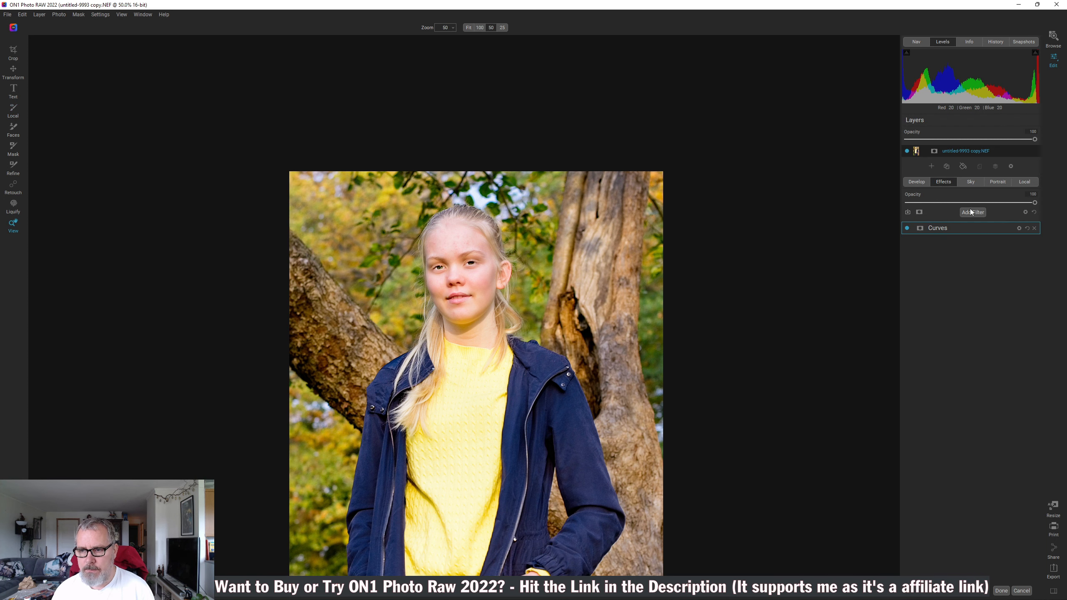
click(478, 269)
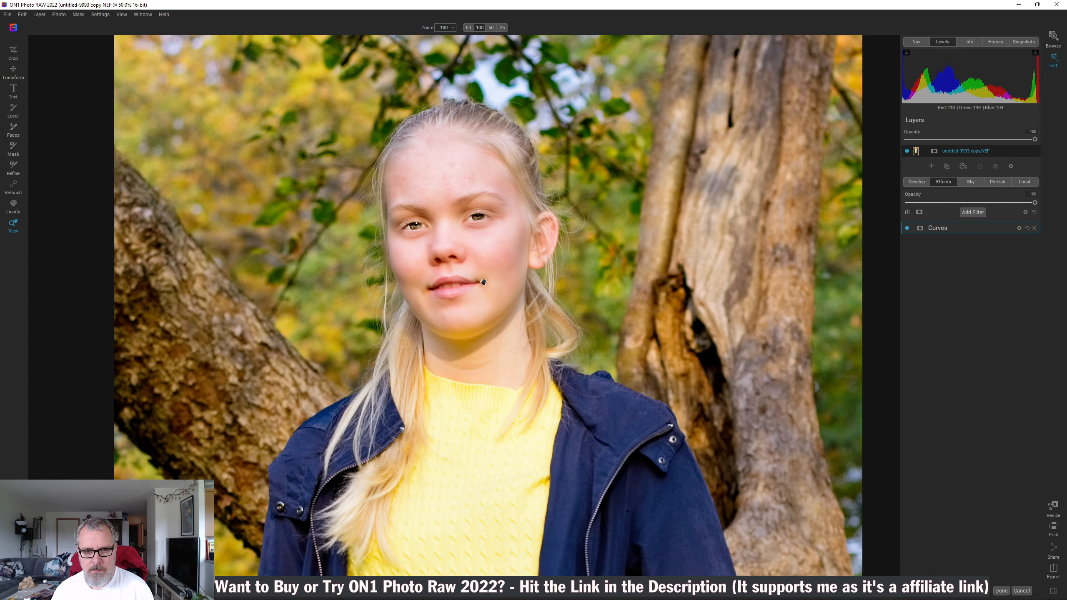
click(483, 282)
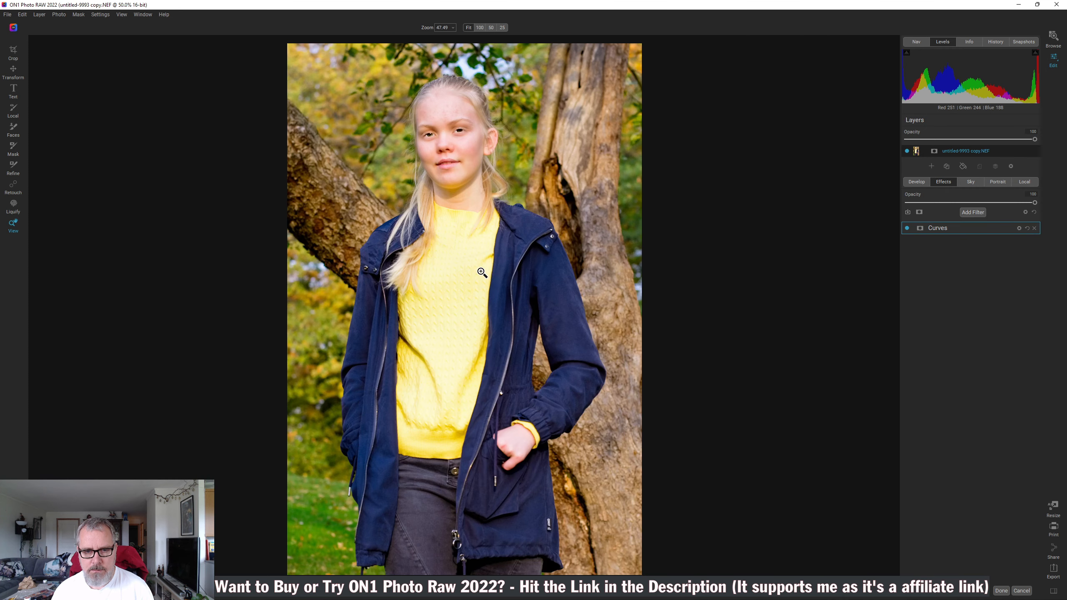
click(974, 212)
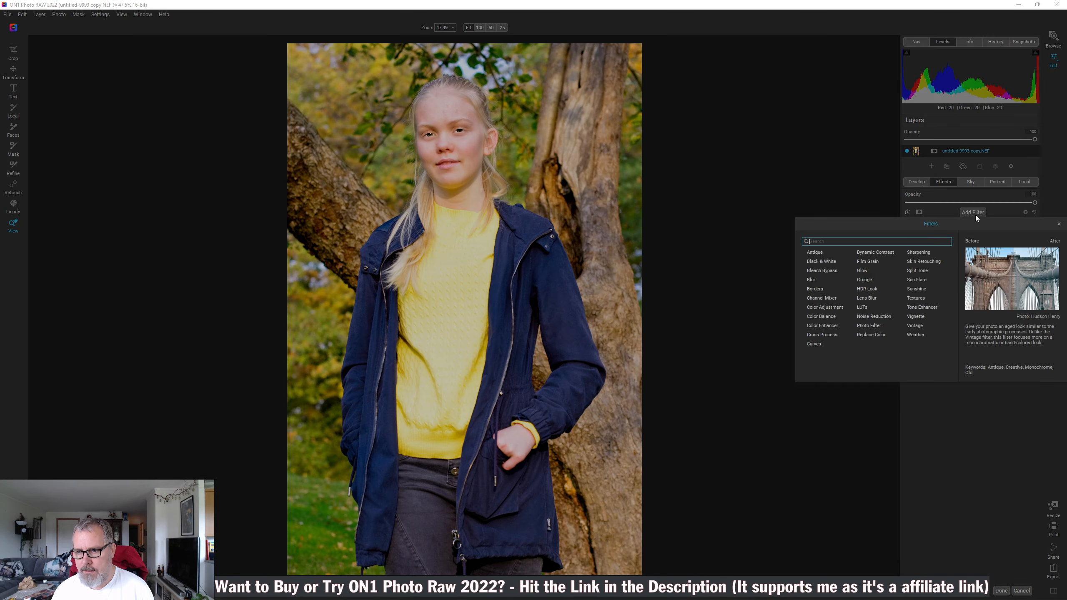
click(821, 262)
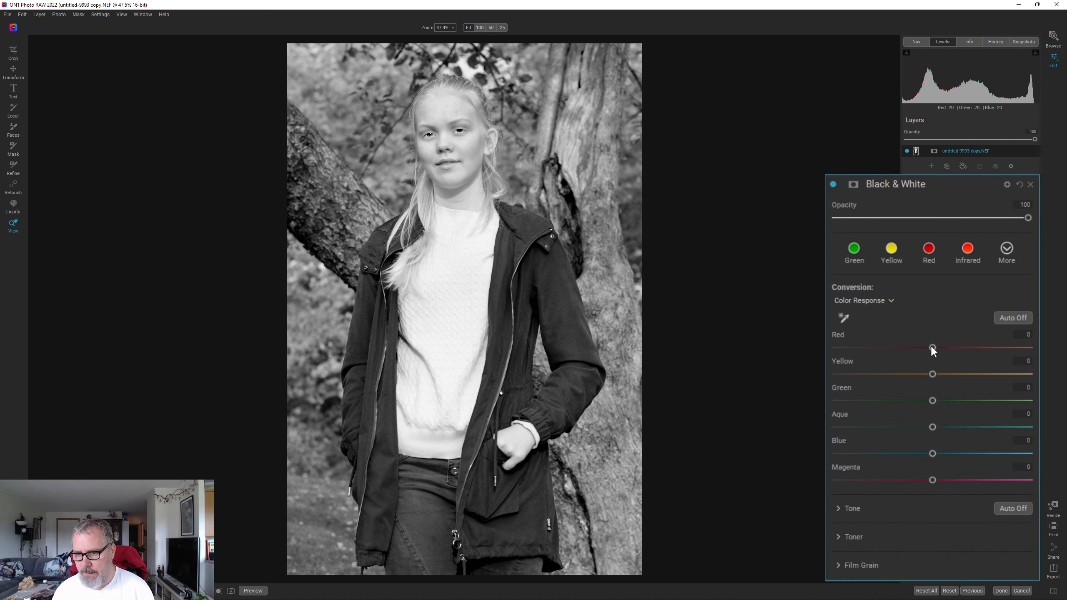
- Set the black and white color response to Red 11, Yellow 5, Green -48, Aqua -7, Blue -75 and Magenta -15
drag(945, 347, 957, 372)
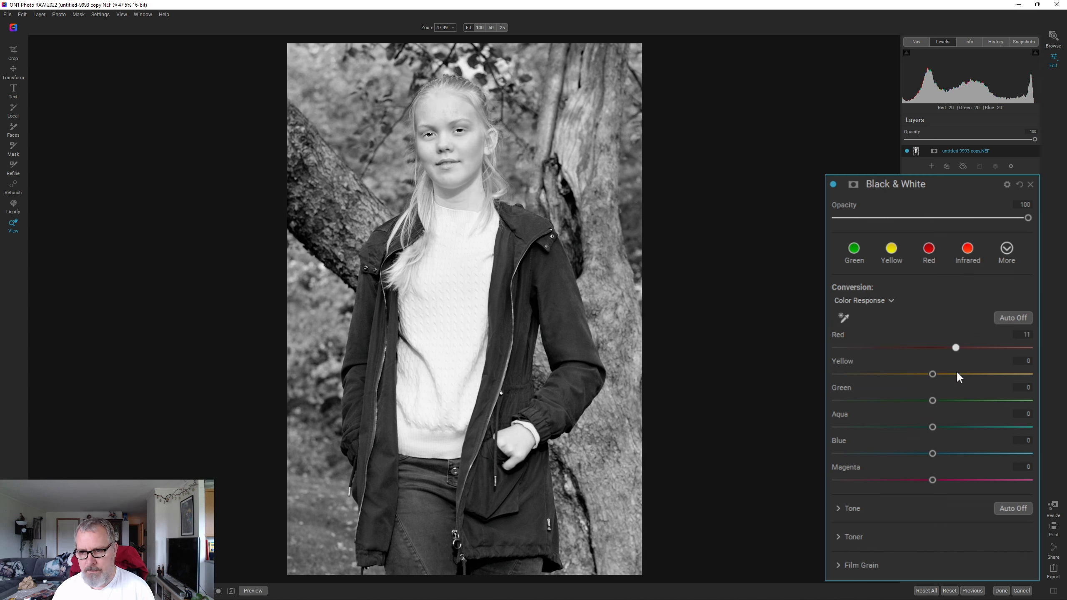
drag(935, 377, 860, 413)
drag(932, 427, 846, 461)
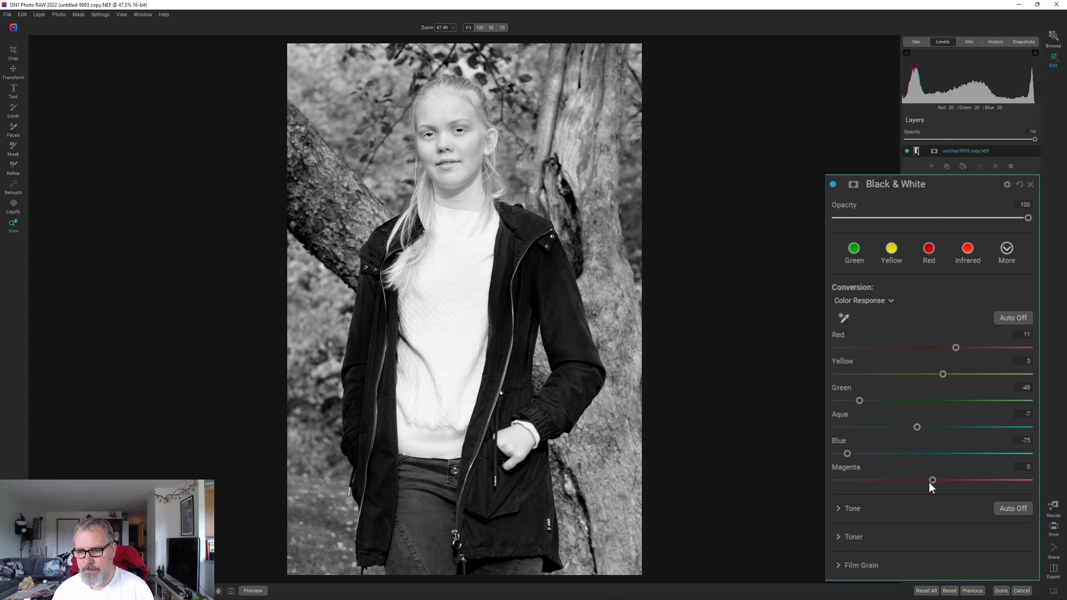
drag(928, 481, 898, 486)
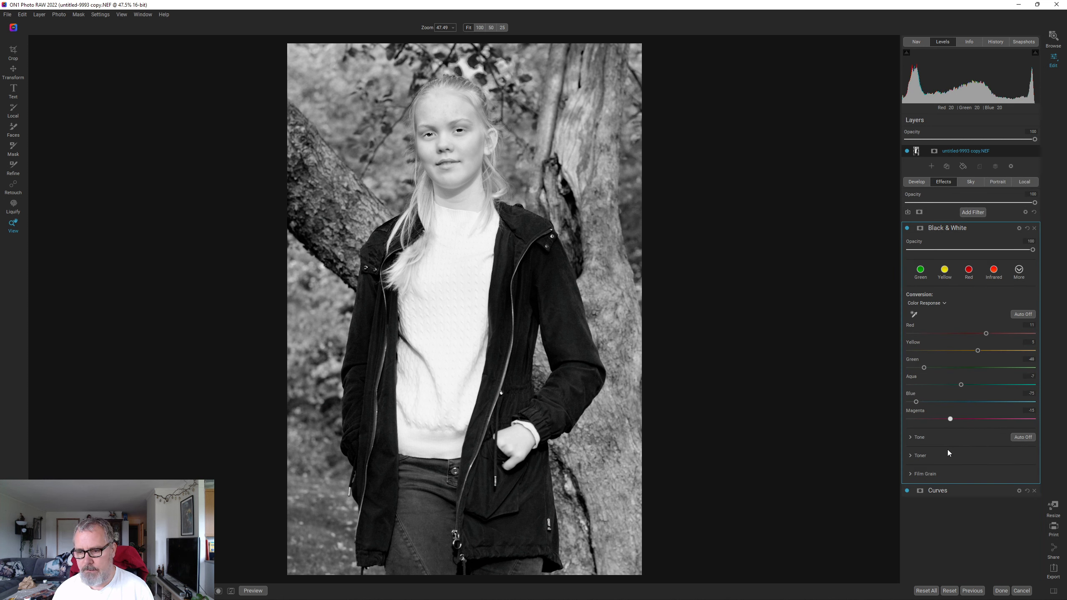
- Set the Black & White filter's tone to Contrast 3, Highlights -15, Blacks -7 and Detail 12
click(912, 438)
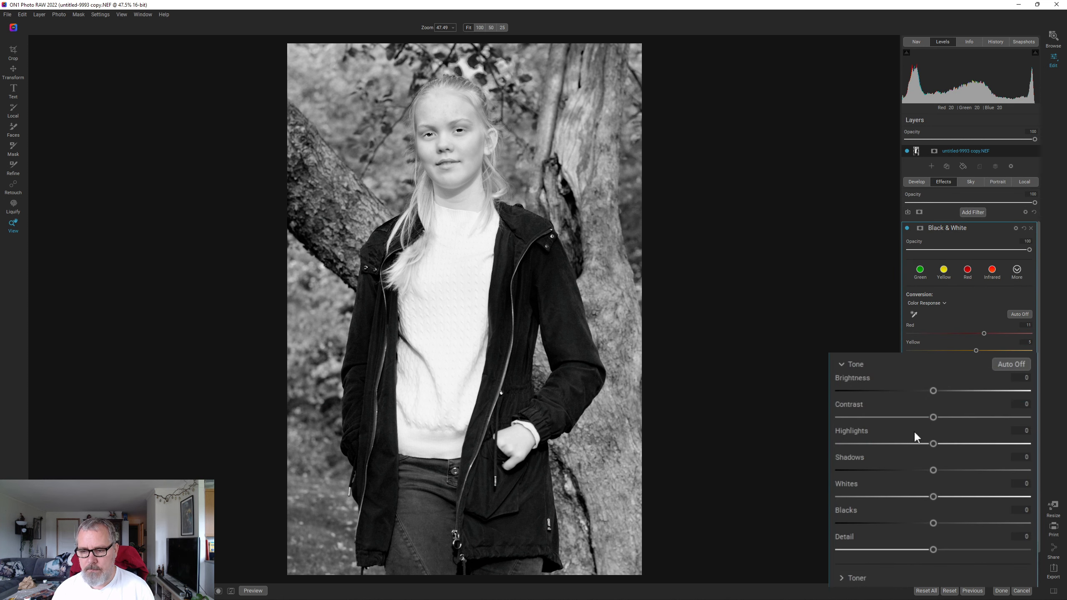
drag(937, 419, 902, 444)
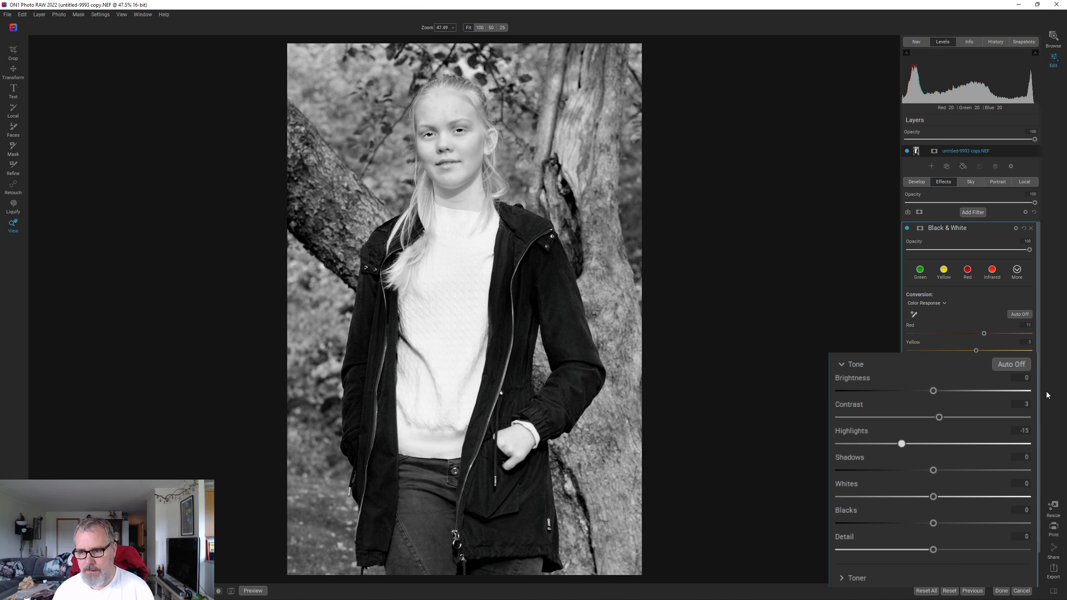
scroll(1038, 462, down, 2)
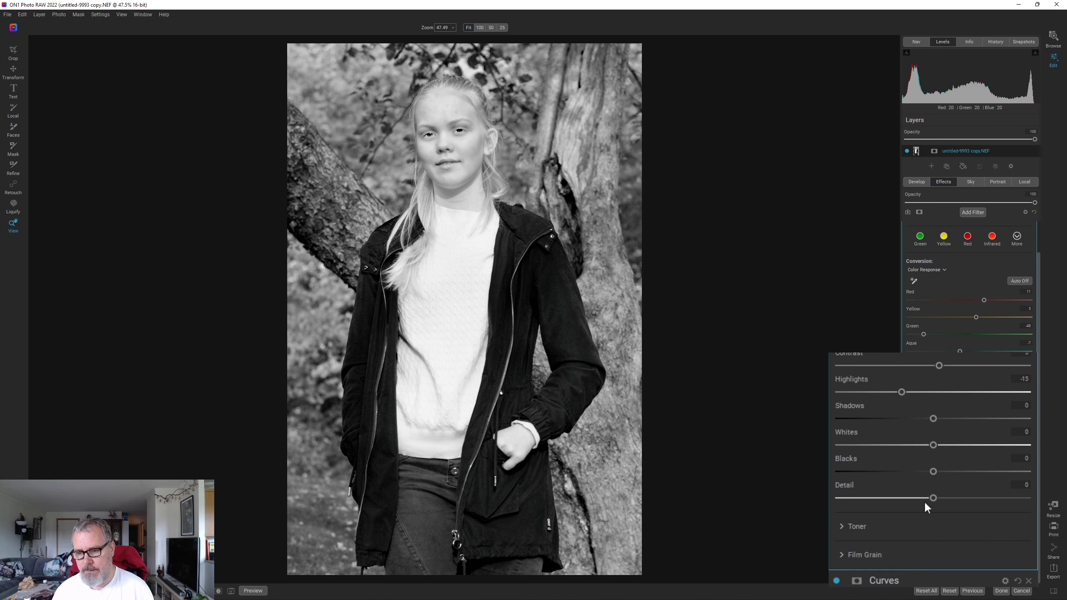
drag(931, 471, 943, 499)
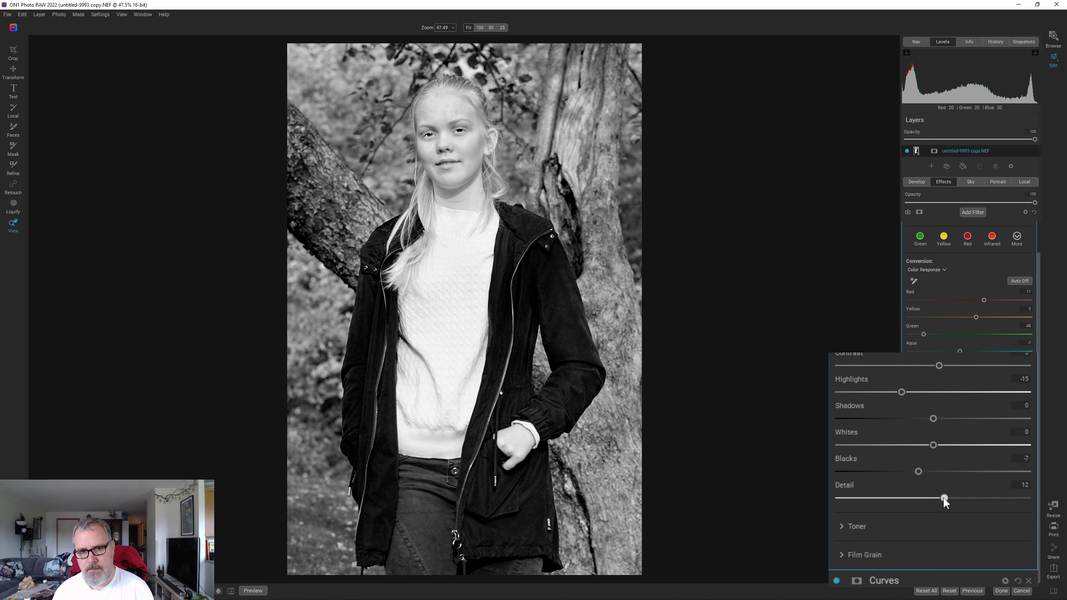
scroll(966, 252, up, 1)
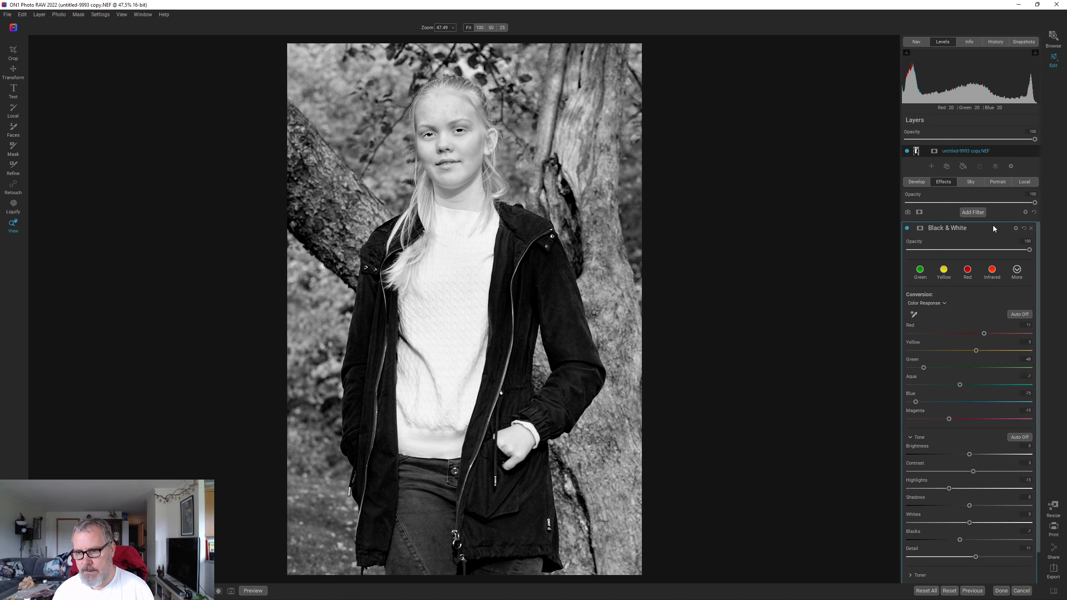
- Collapse the Black & White filter's settings and compare the photo with and without the filter
click(966, 230)
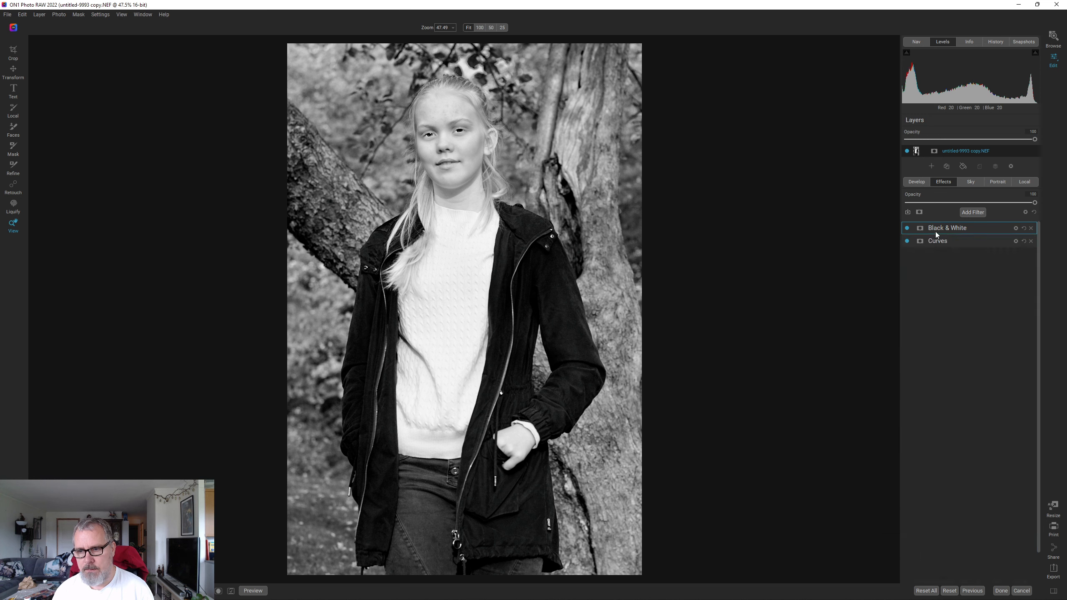
click(907, 228)
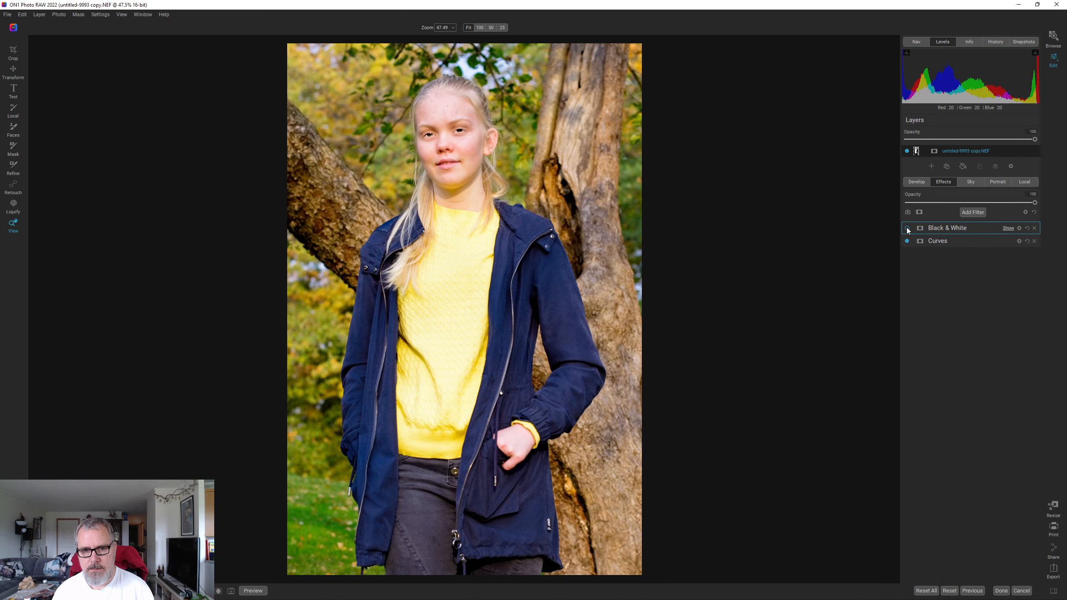
click(907, 228)
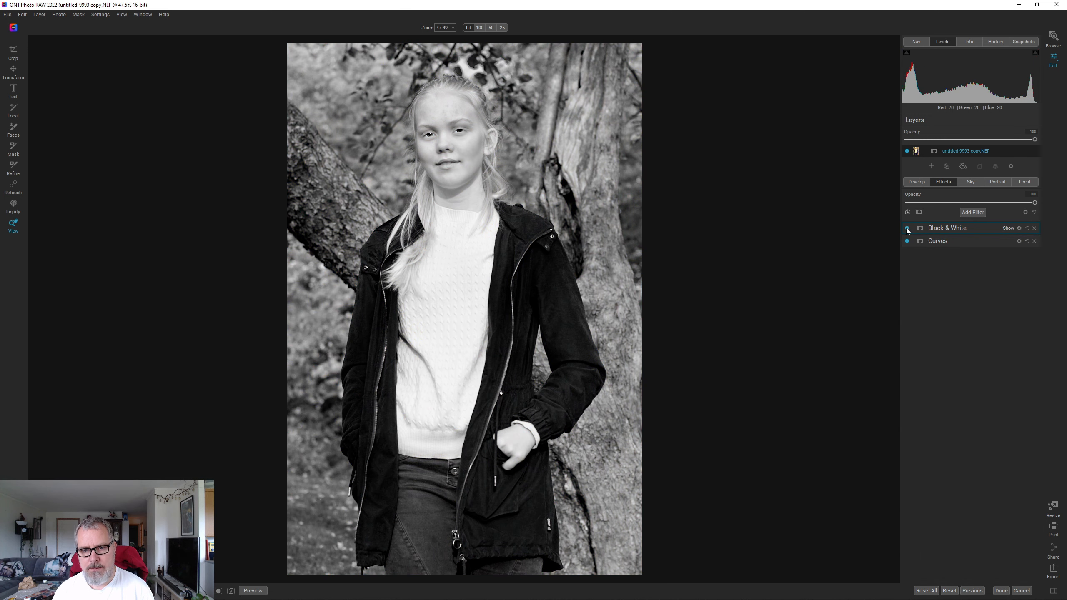
- Add a Vignette filter with the Big Softy preset, shift its center up to the woman's upper body, and set Feather to about 56
click(974, 212)
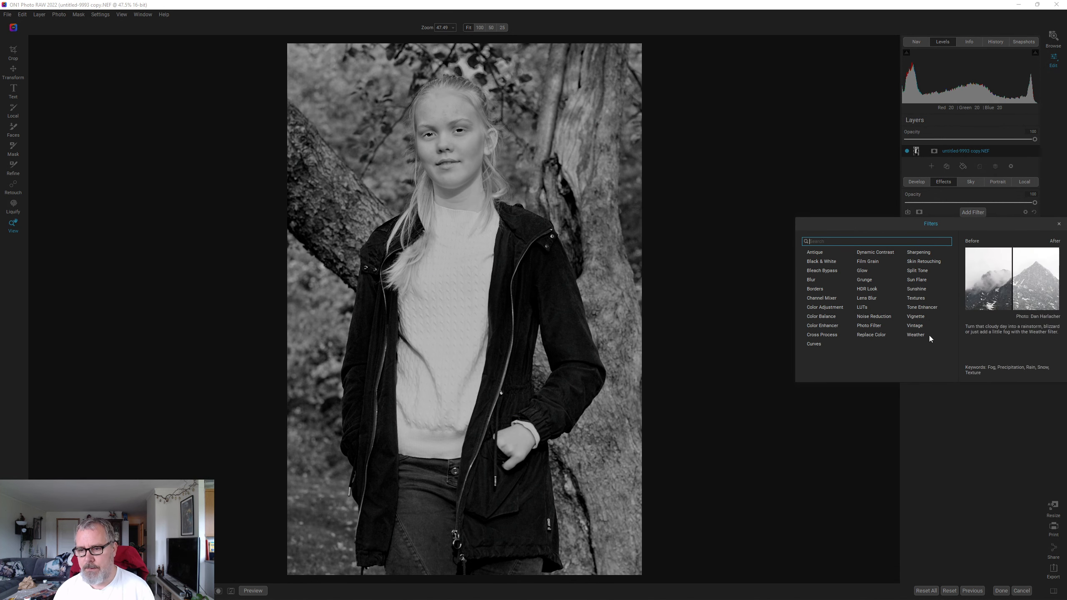
click(920, 315)
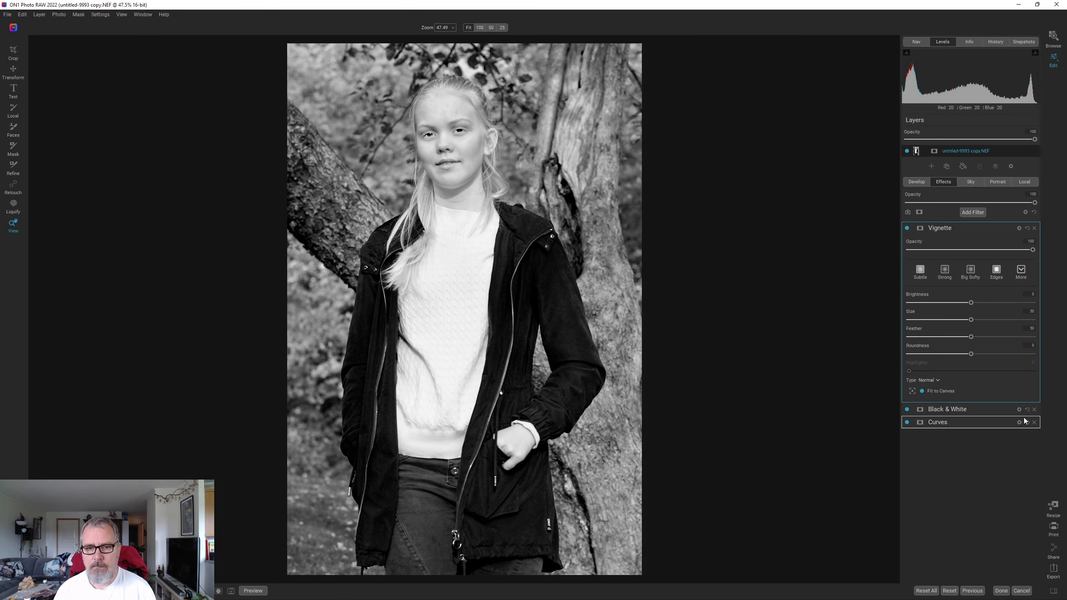
click(969, 272)
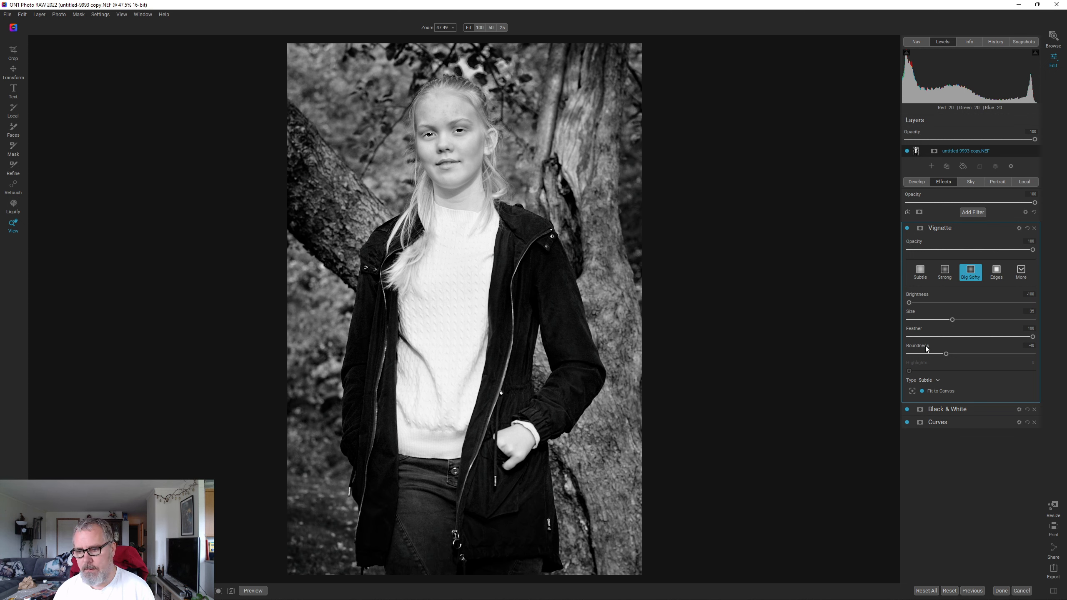
click(908, 337)
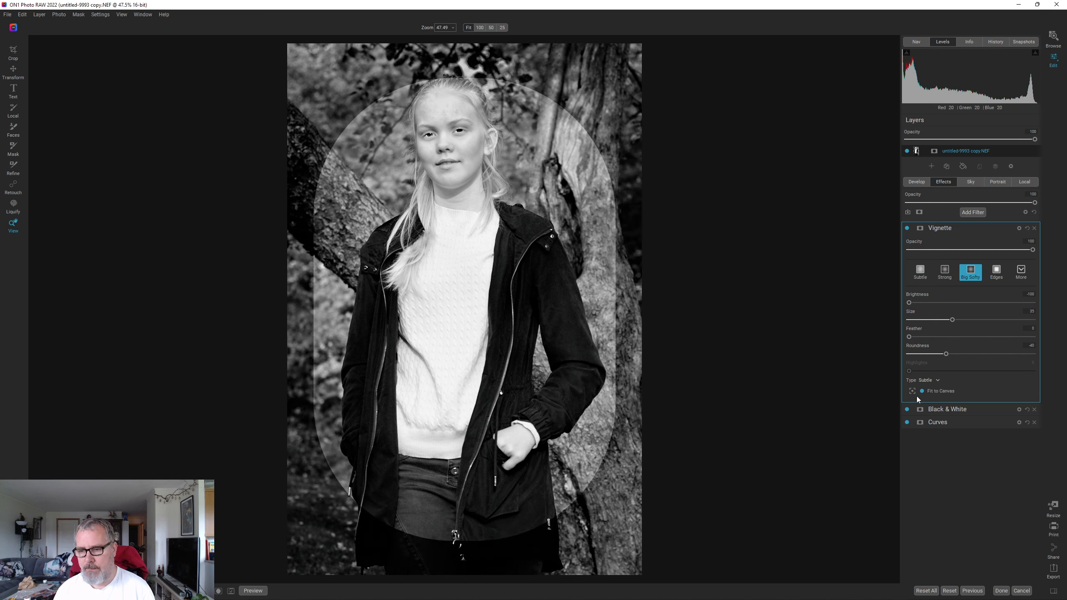
click(457, 265)
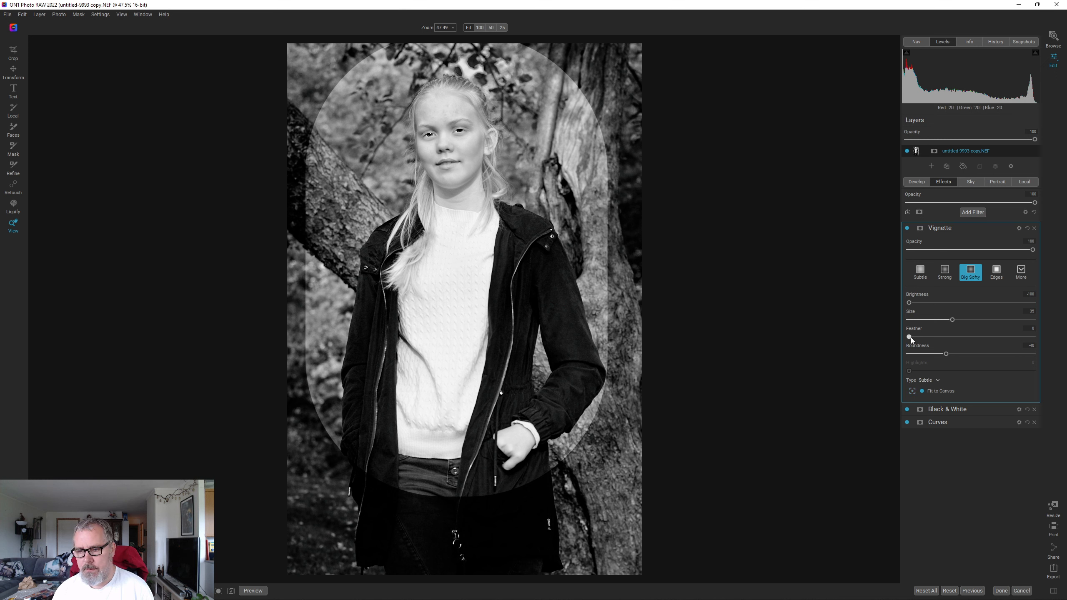
drag(908, 337, 981, 352)
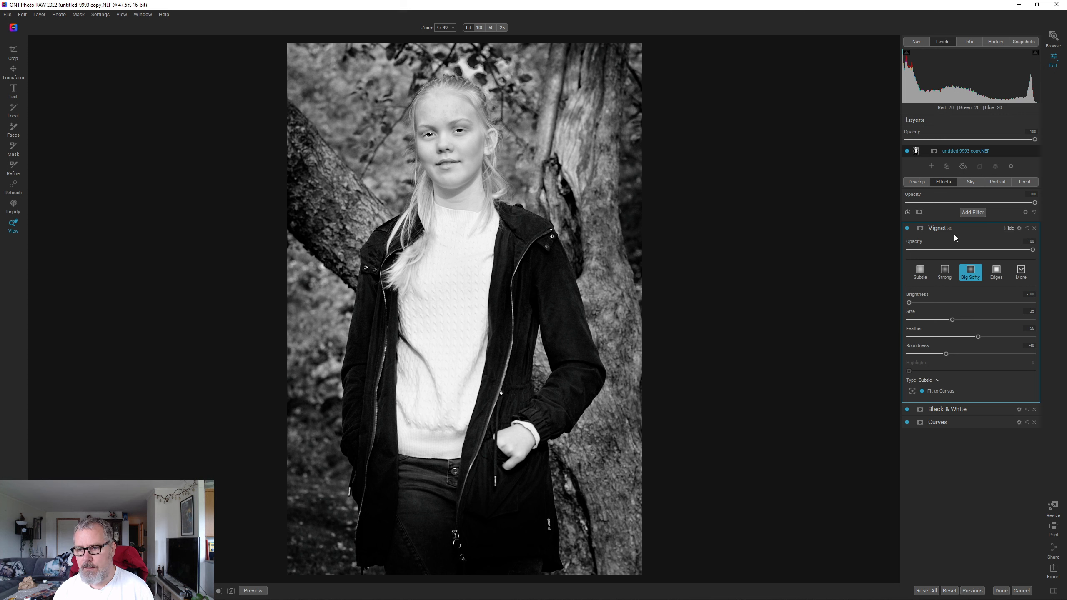
- Compare the photo with and without the vignette and reduce the Vignette filter's Opacity to about 71
click(907, 227)
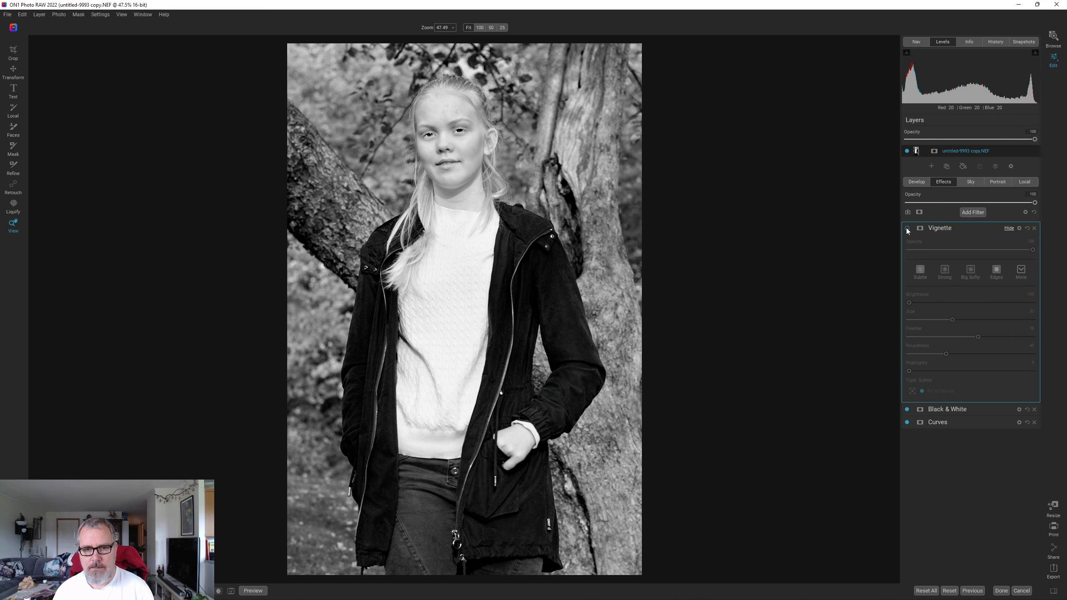
click(906, 227)
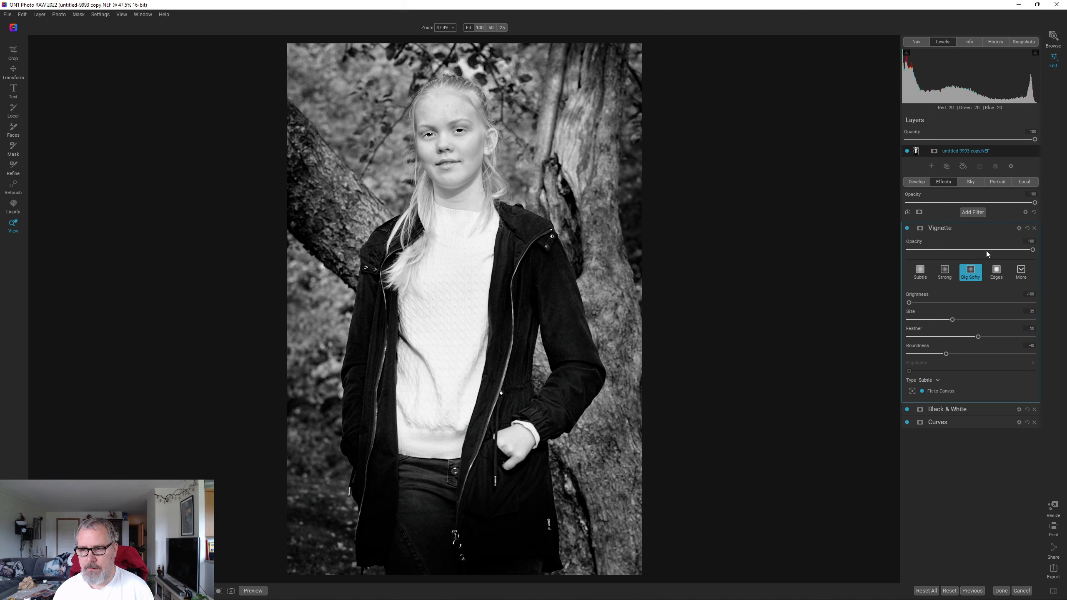
drag(986, 250, 998, 250)
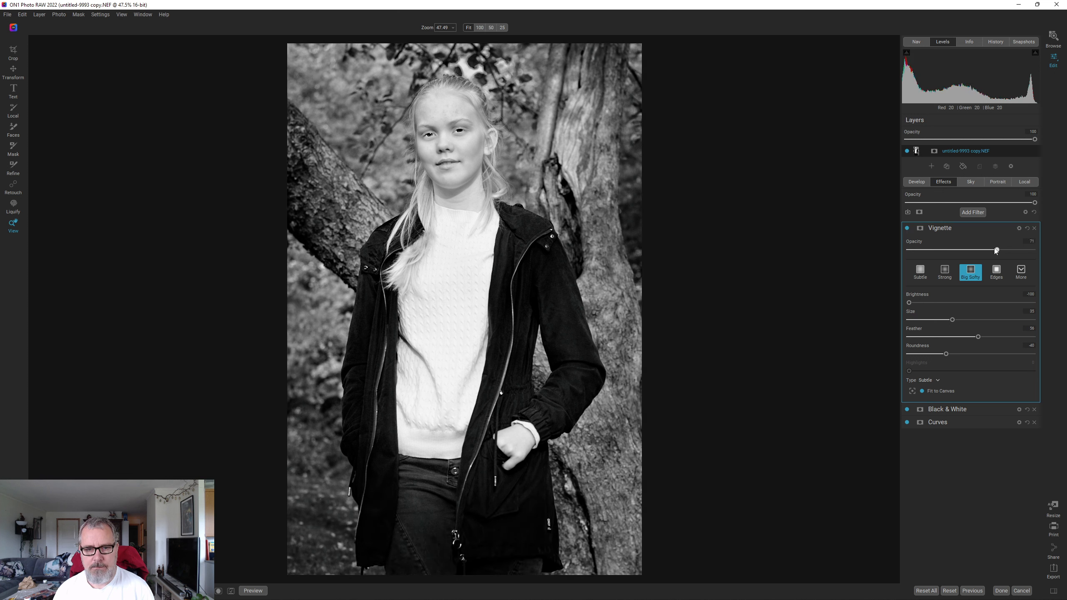
click(961, 229)
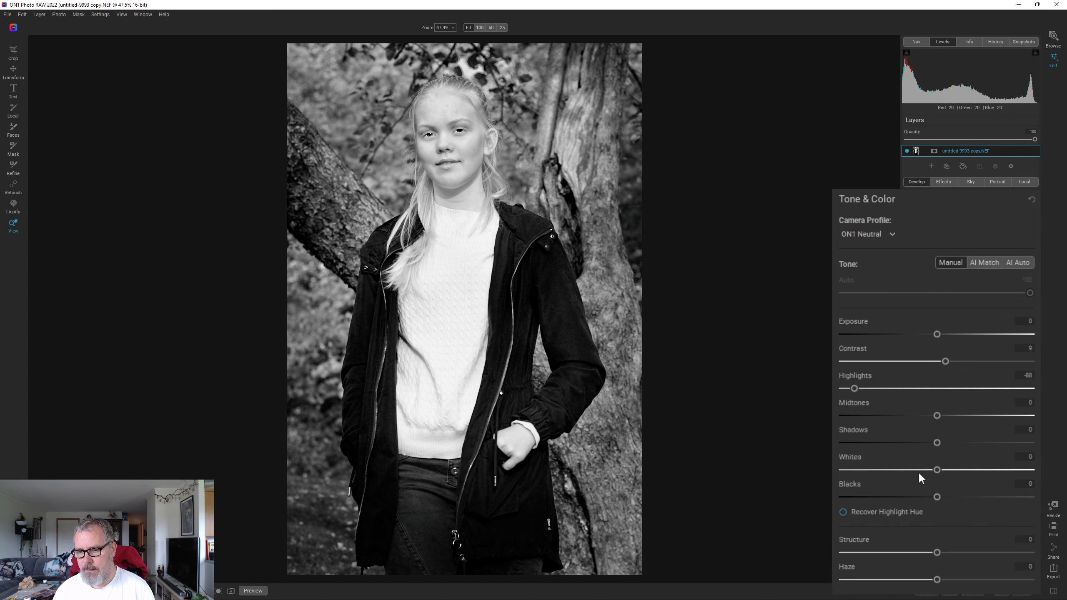
- Set the Develop tone and color values to Shadows 13, Contrast 18, Blacks -7 and Haze 11
click(952, 442)
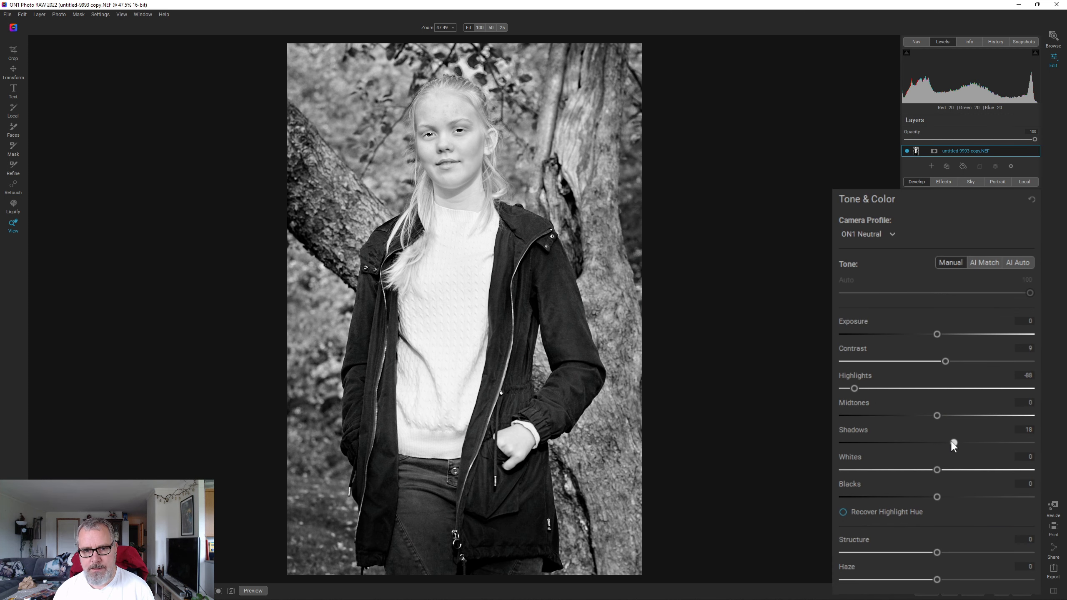
drag(957, 442, 948, 443)
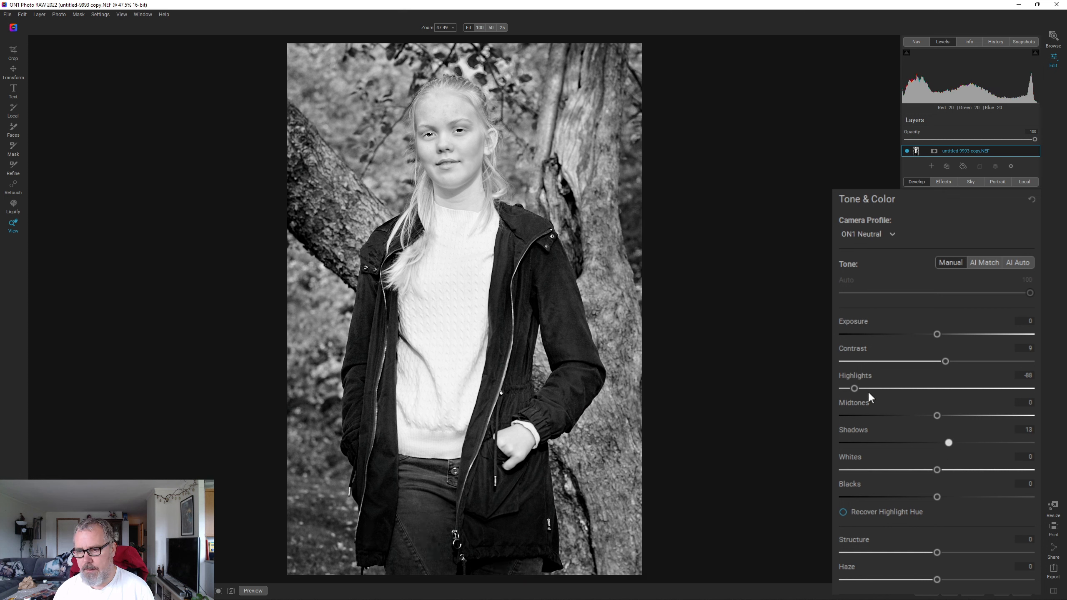
drag(946, 361, 953, 361)
drag(938, 496, 931, 499)
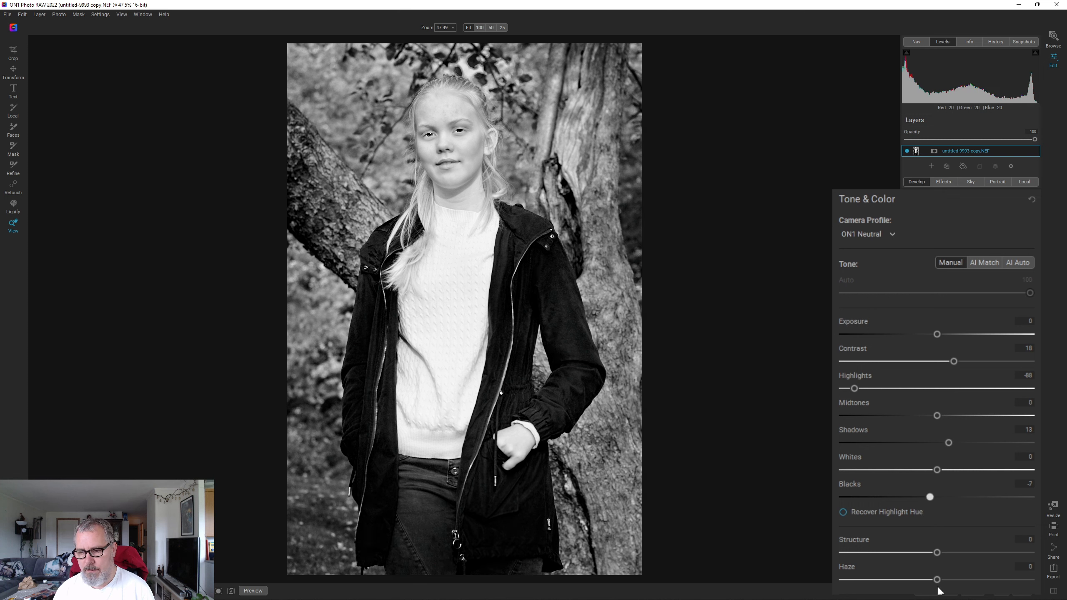
drag(937, 580, 947, 582)
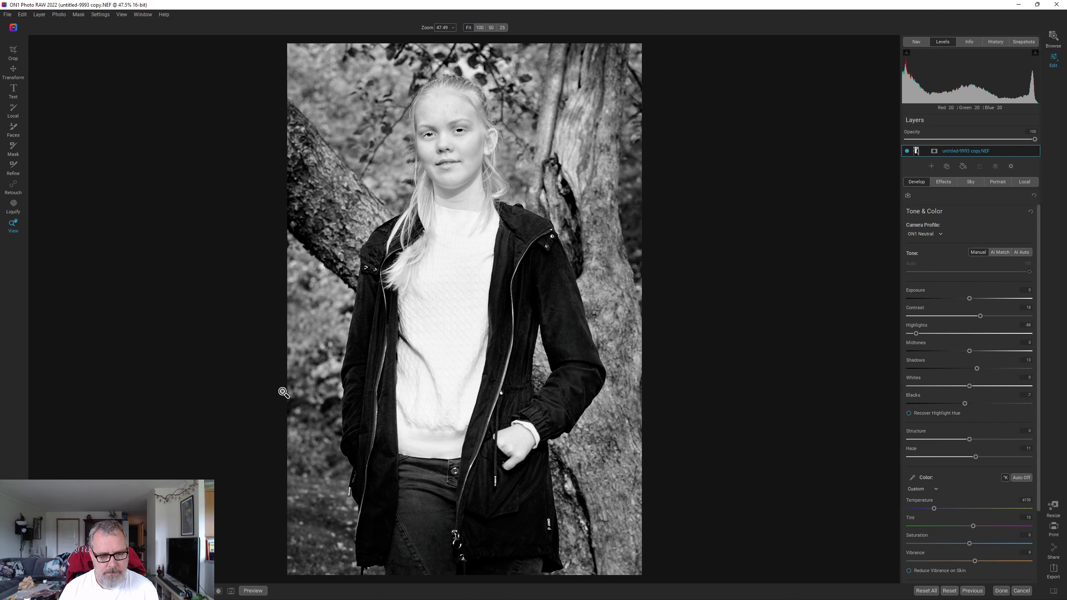
- Compare the edit with the original photo and lower the local adjustment's Opacity to about 15
click(253, 591)
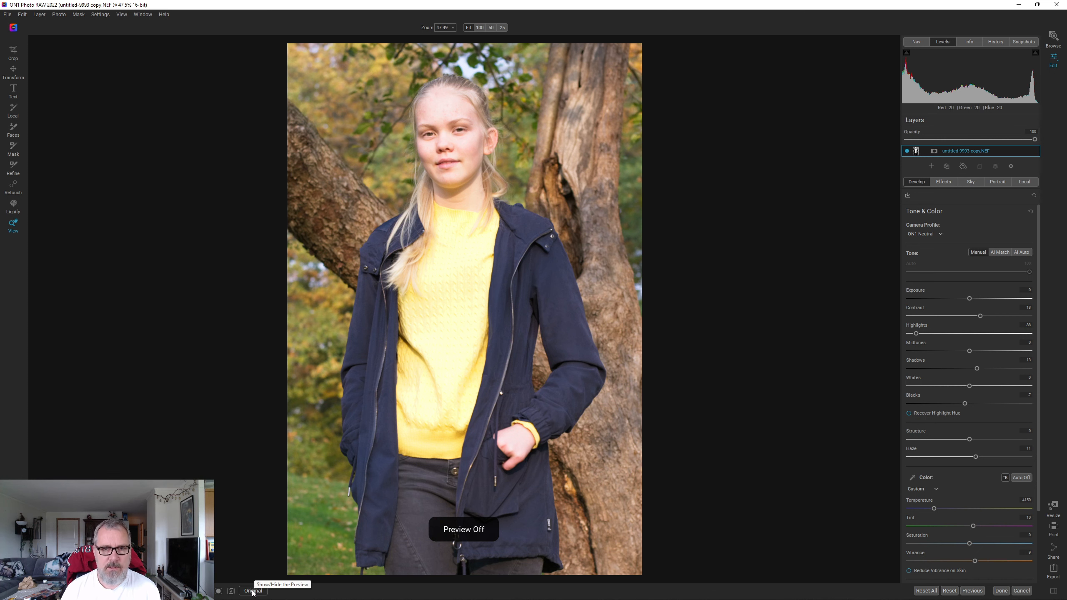
click(253, 591)
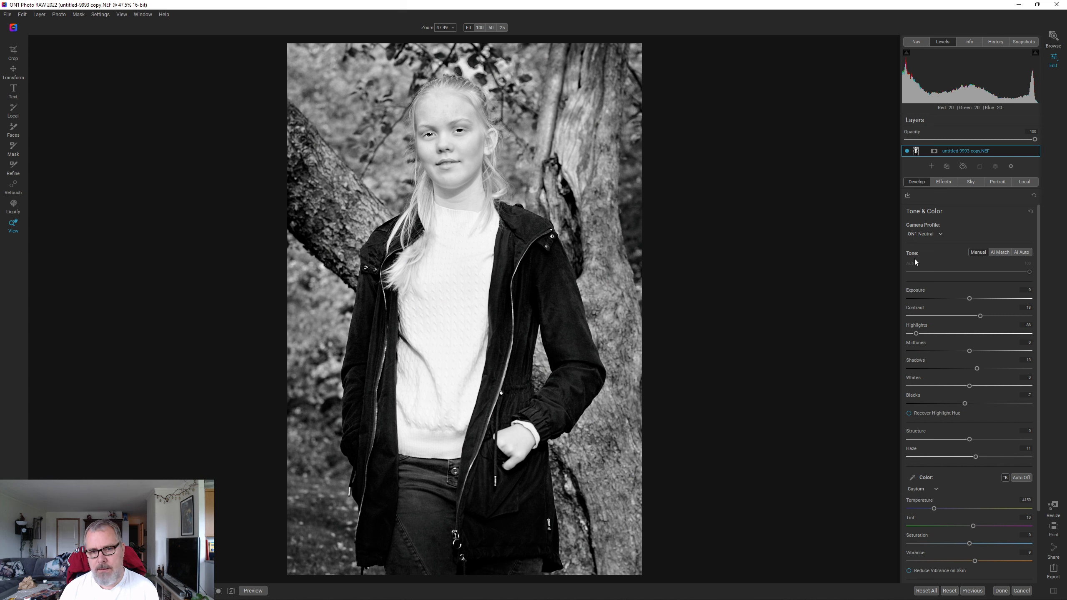
click(1026, 182)
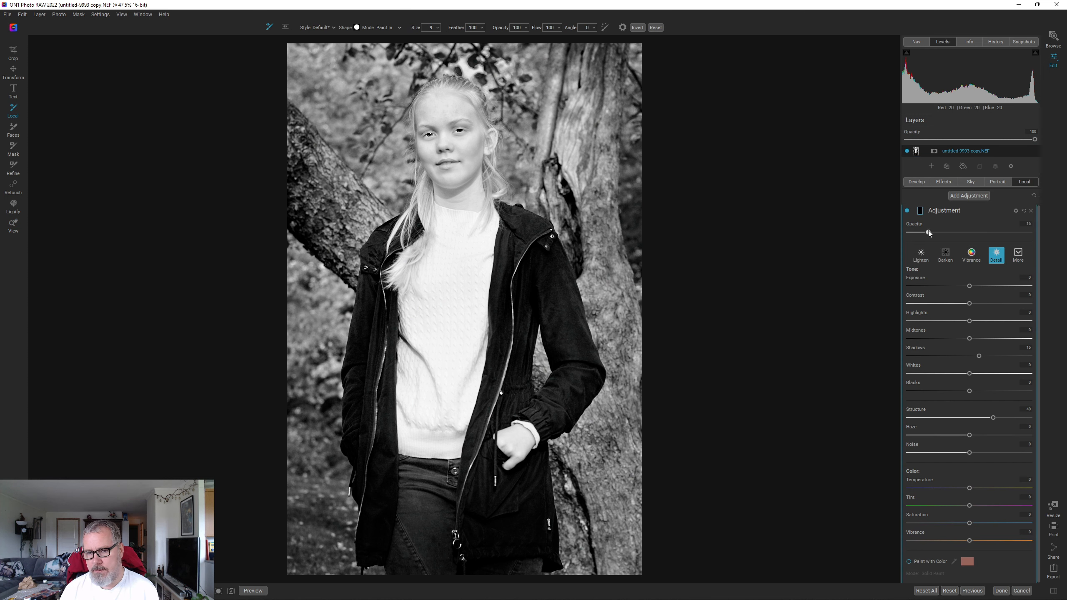
drag(928, 233, 927, 233)
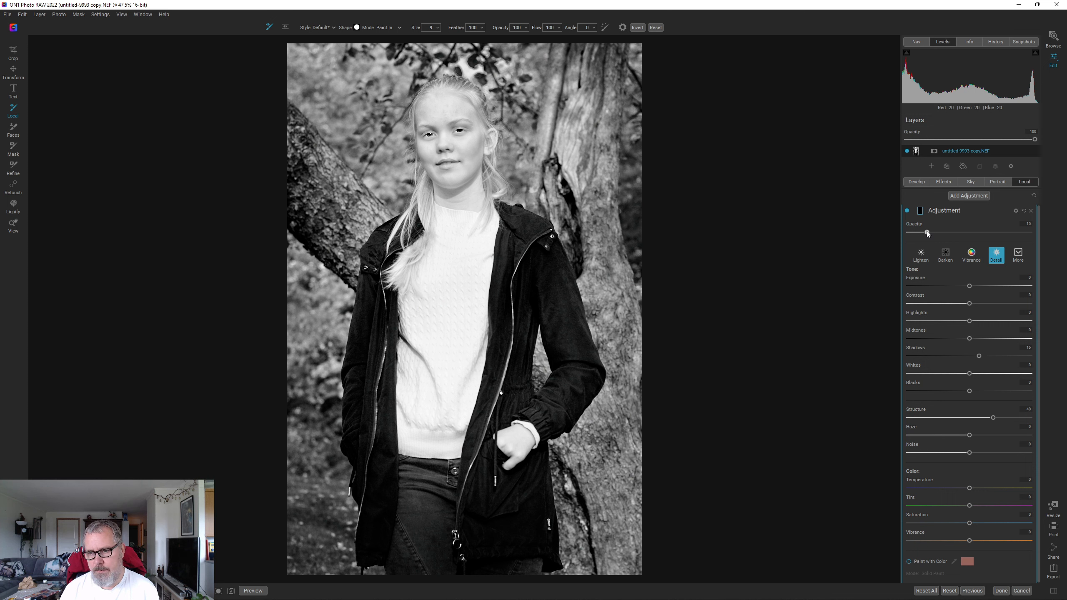
- Reduce the portrait retouching's eye Detail to about 40 and eye Whitening to about 24, comparing with the original
click(991, 182)
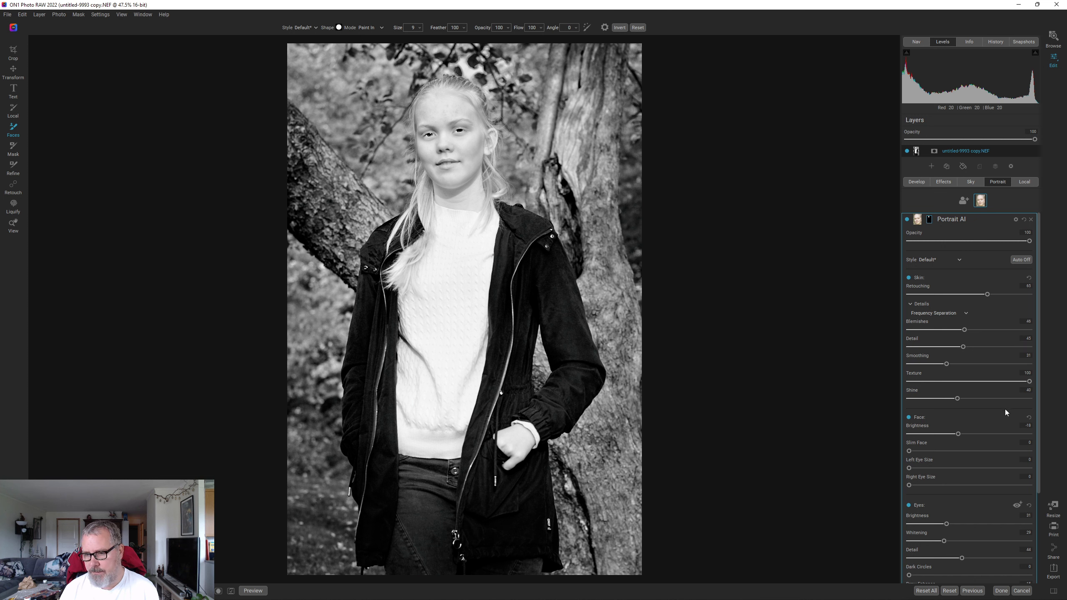
scroll(1042, 400, down, 3)
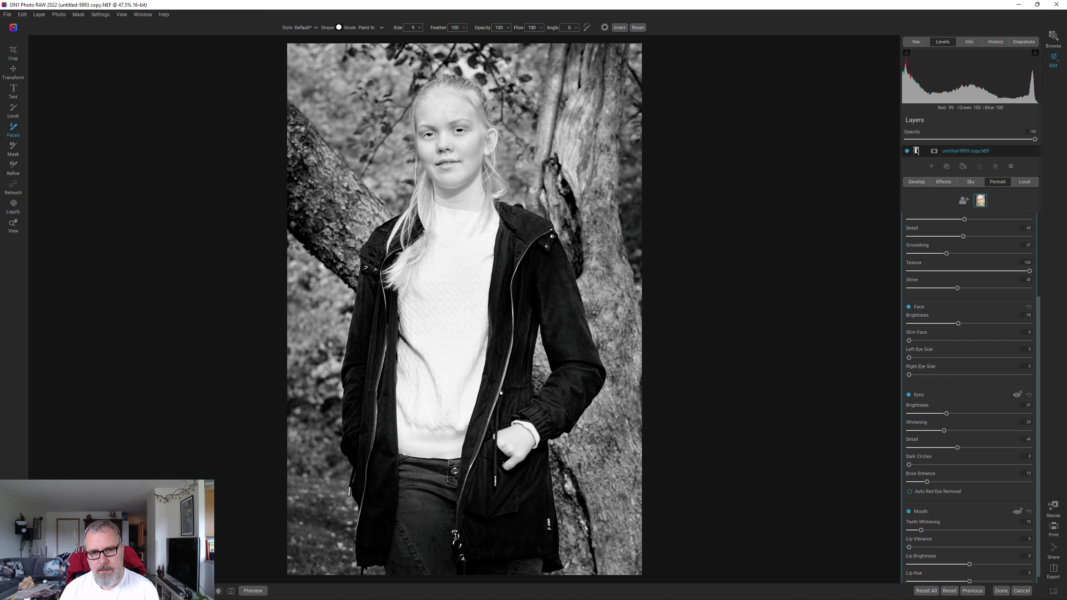
click(250, 591)
click(250, 591)
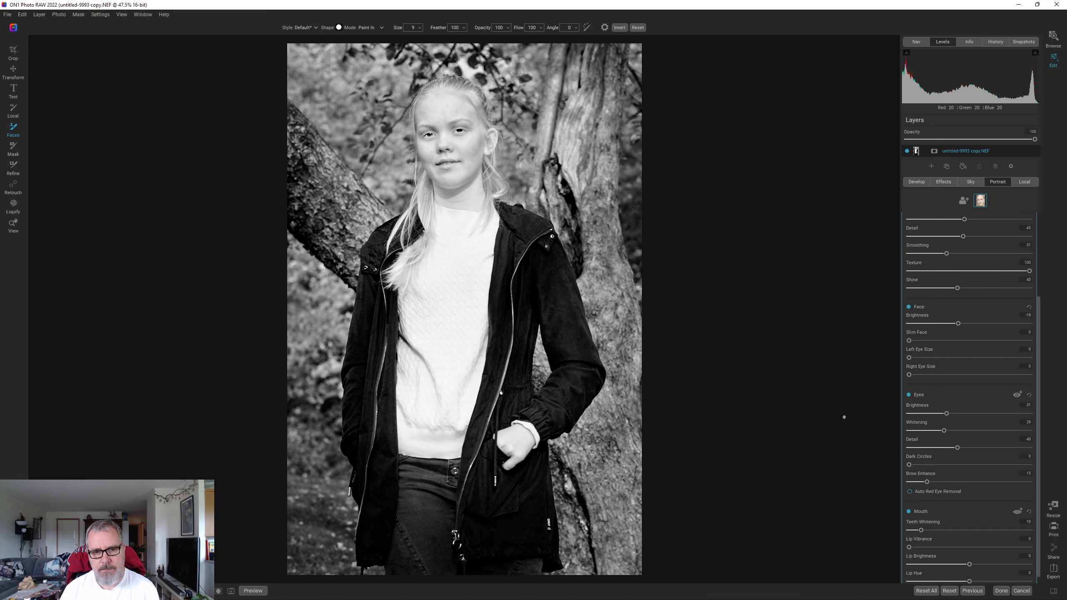
click(939, 431)
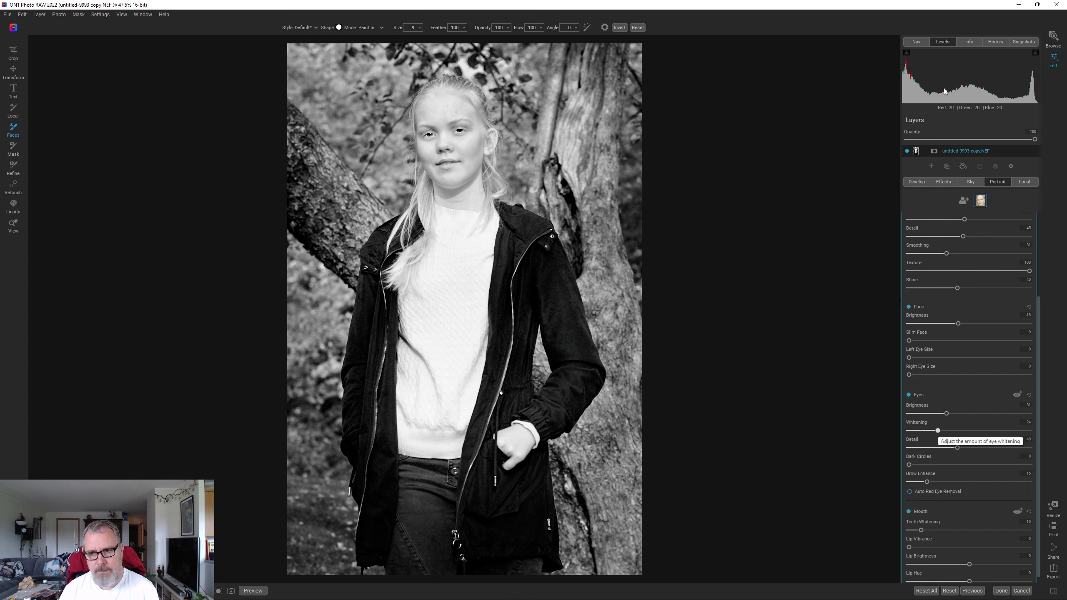
- Add a Tone Enhancer filter directly above Black & White with Clarity 20 and Detail about 5, checking its effect on and off
click(947, 184)
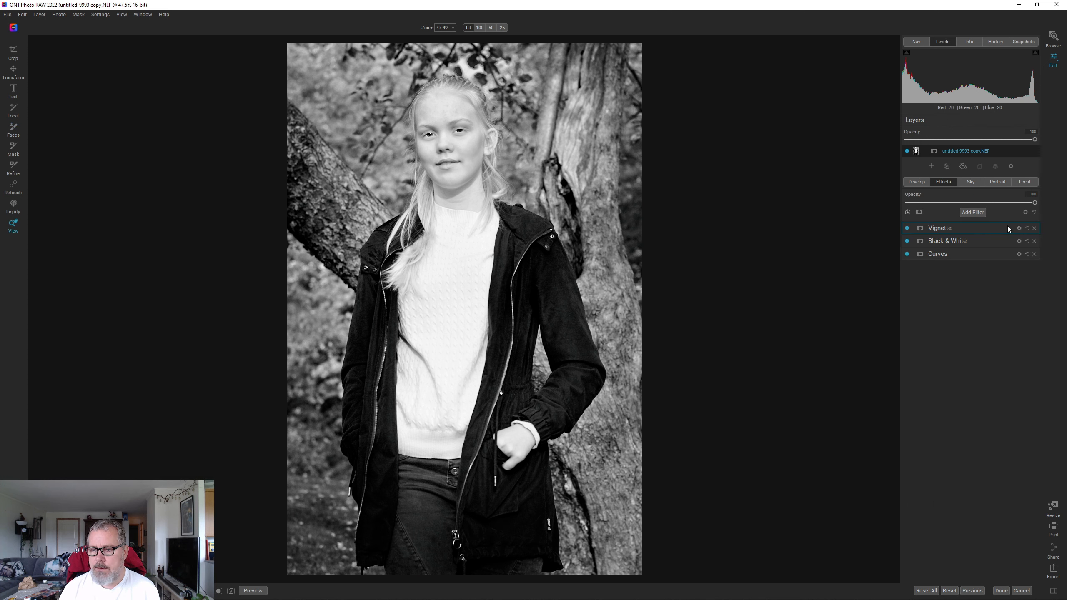
click(969, 245)
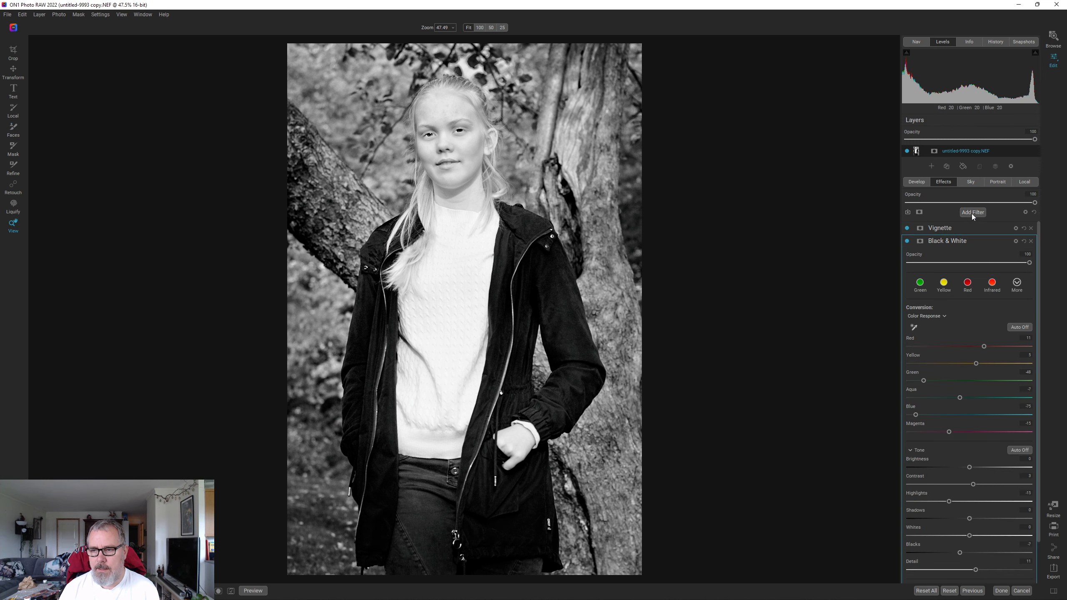
click(972, 212)
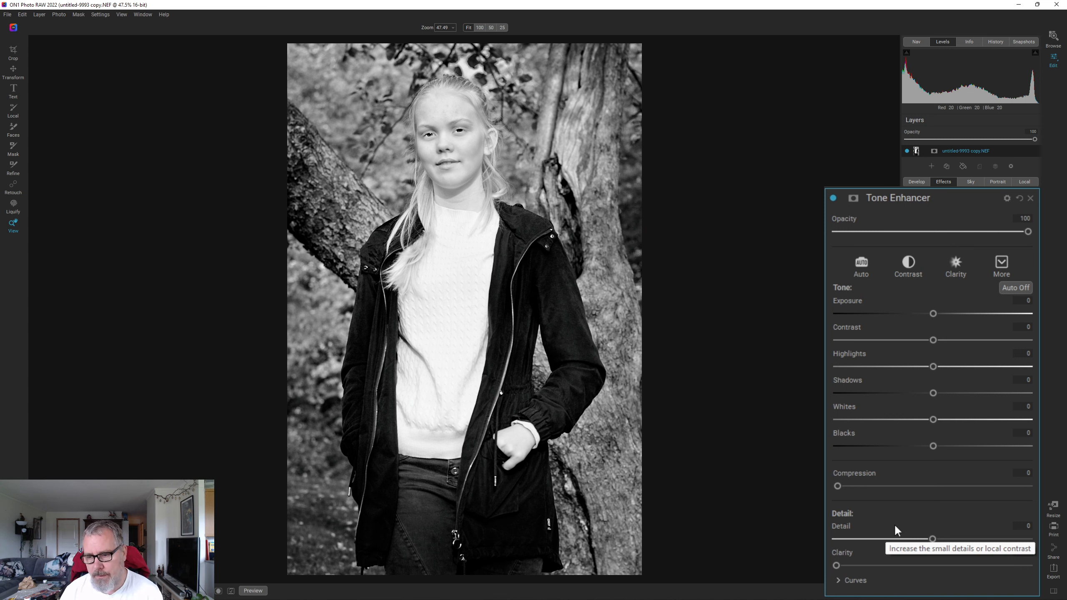
click(873, 566)
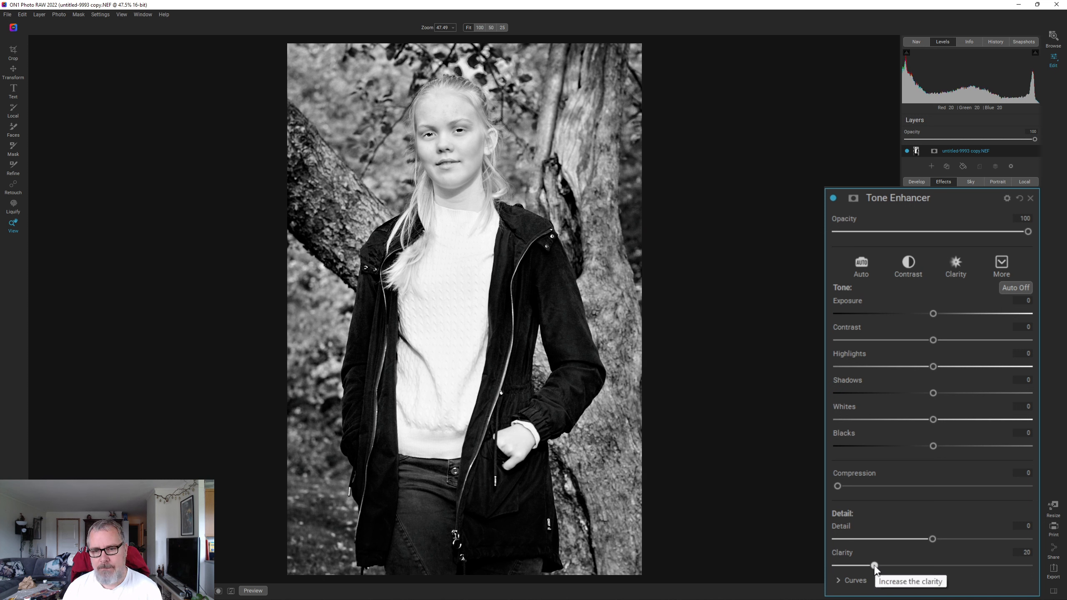
click(833, 197)
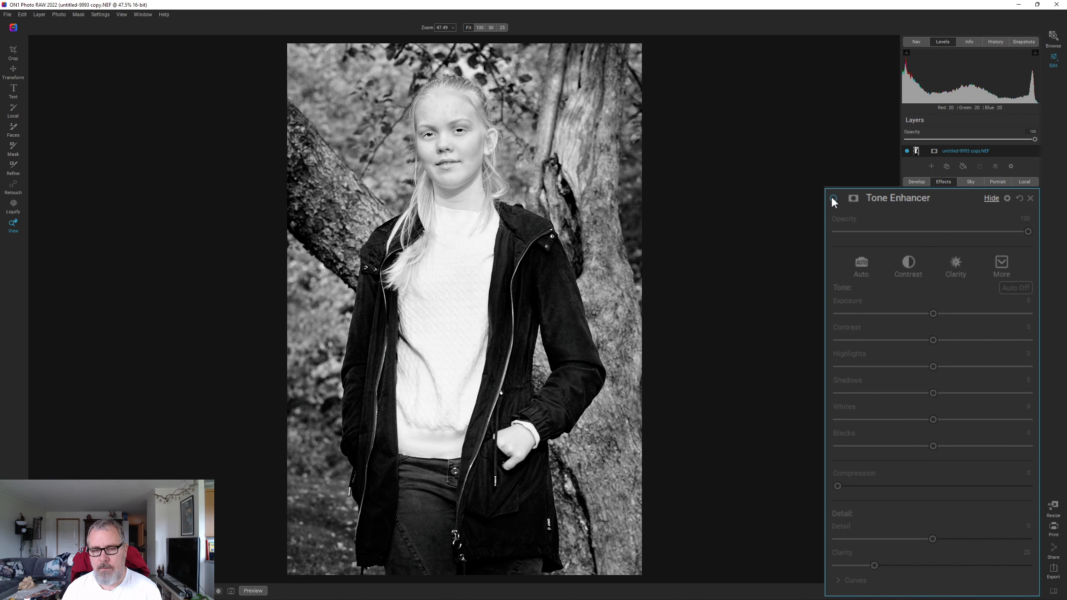
click(833, 198)
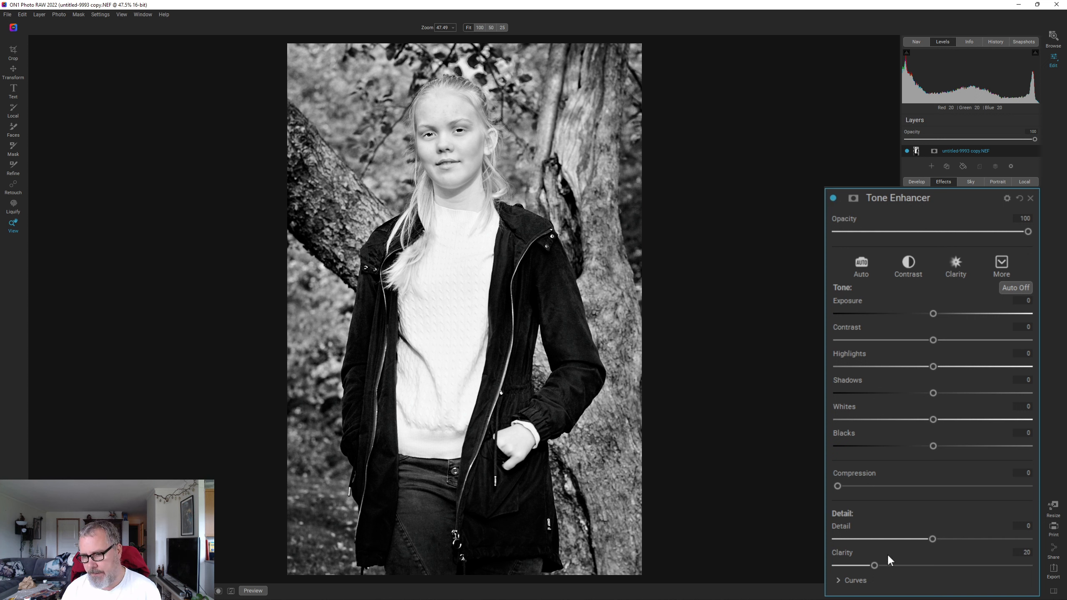
click(942, 540)
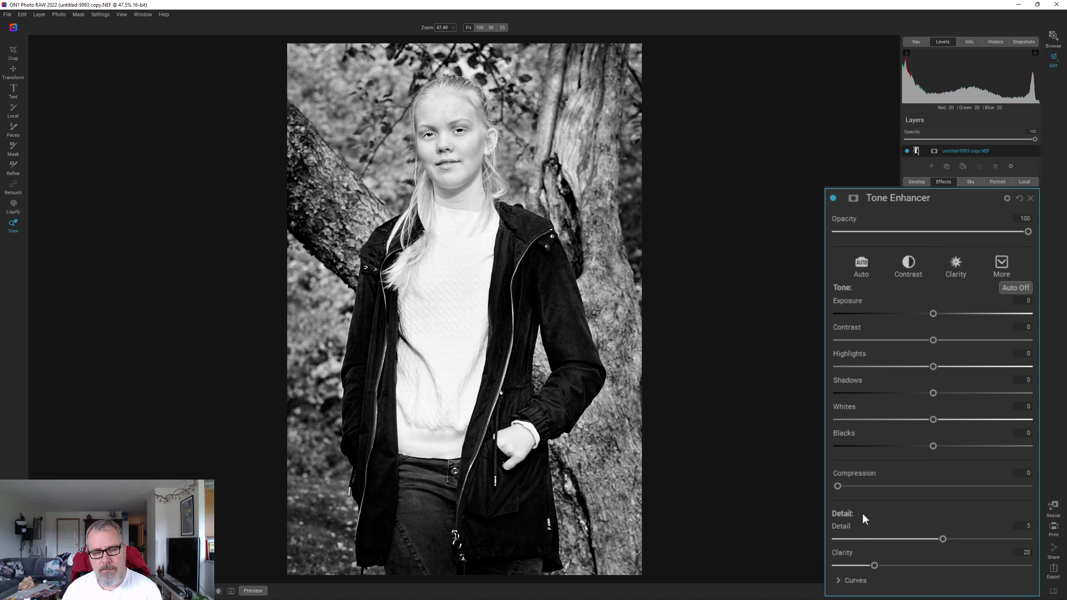
click(833, 198)
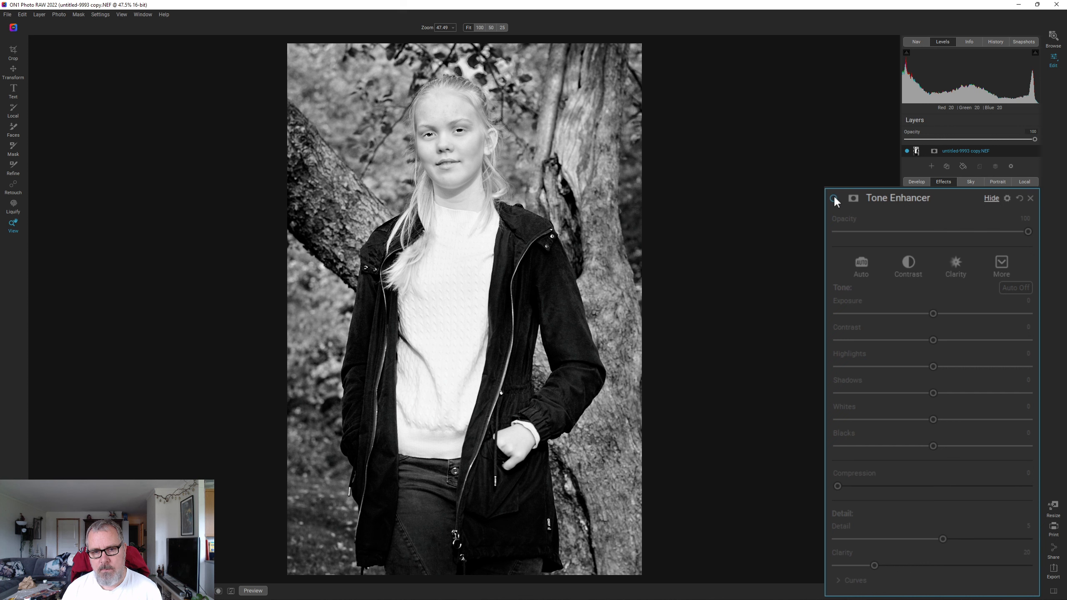
click(836, 198)
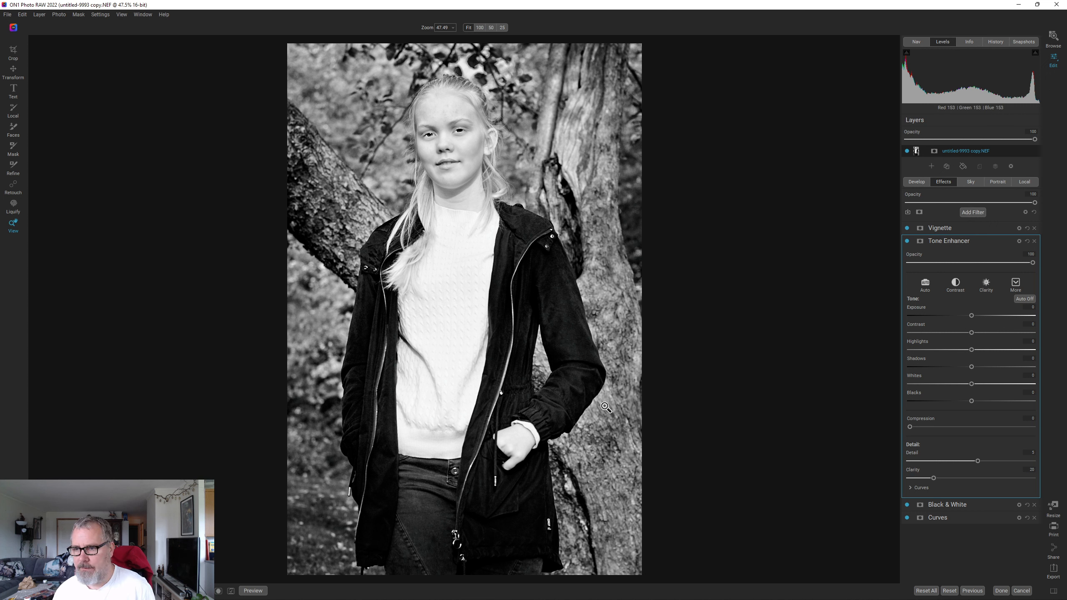
- Show the photo's camera and exposure information
click(971, 42)
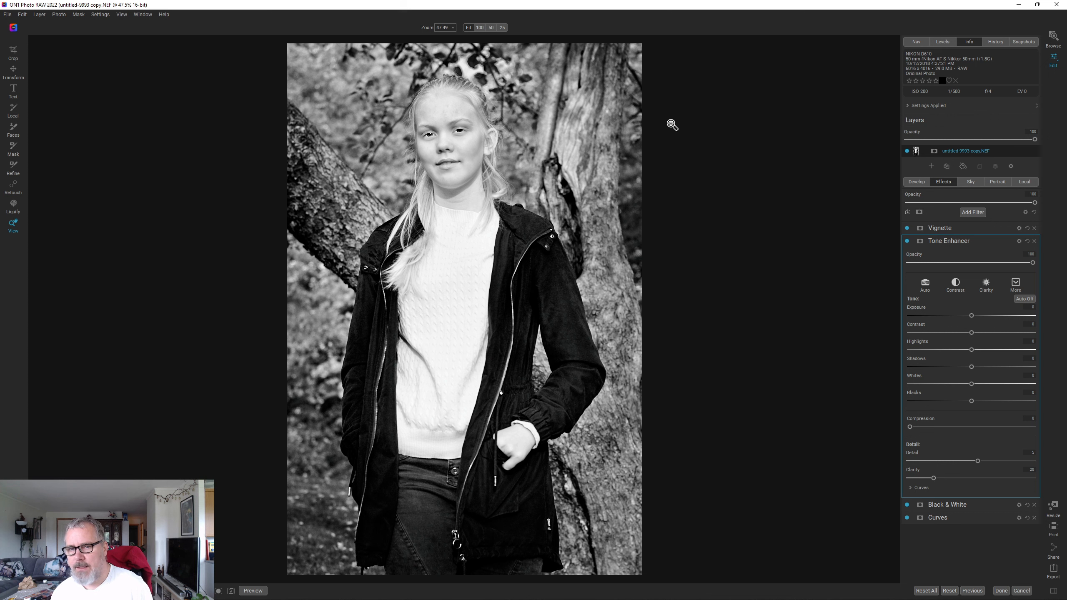
- Add a Blur filter directly above Tone Enhancer and invert its mask so the blur is hidden from the whole photo
click(970, 213)
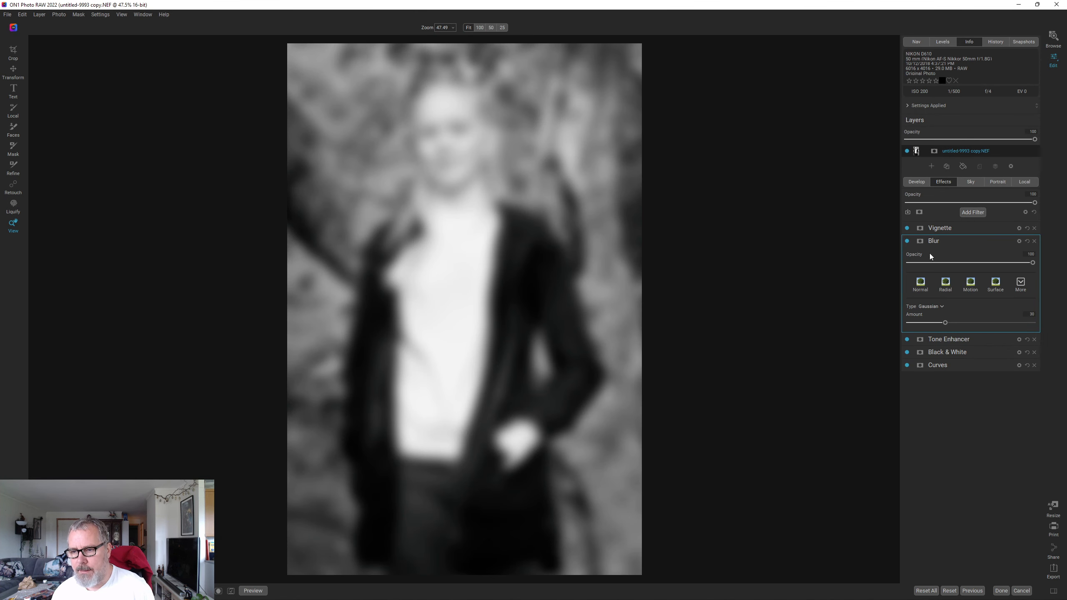
click(920, 241)
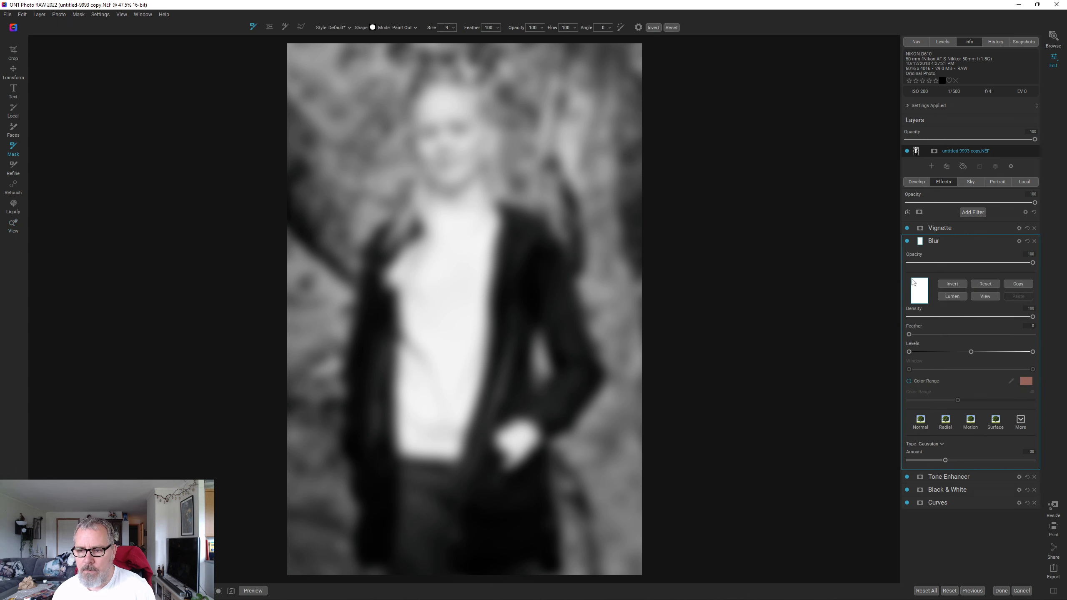
click(951, 288)
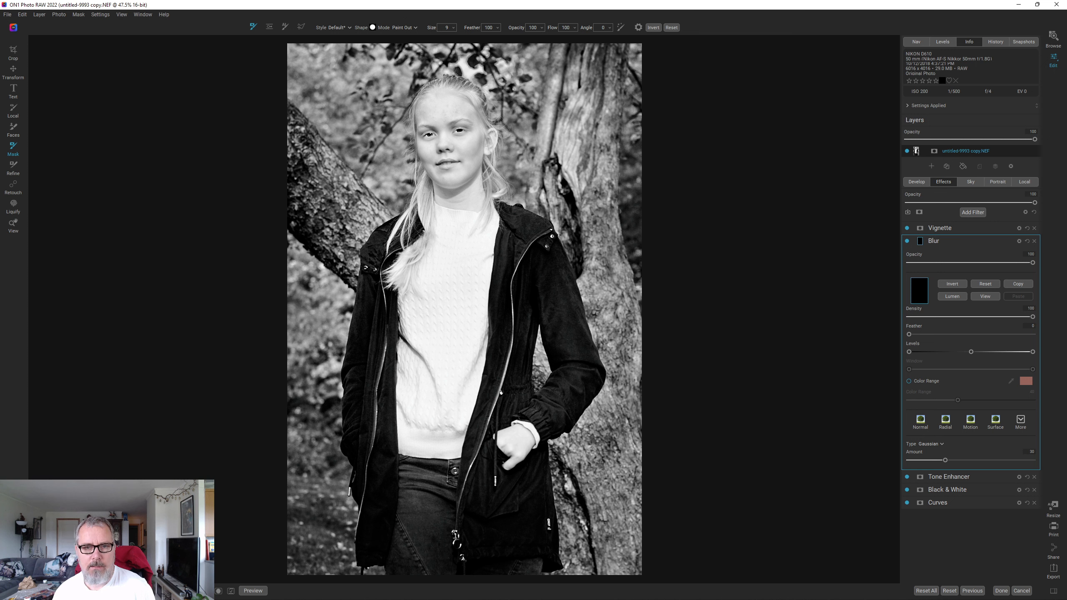
- Place a Center-shaped gradient mask for the Blur filter on the woman's chest
click(268, 29)
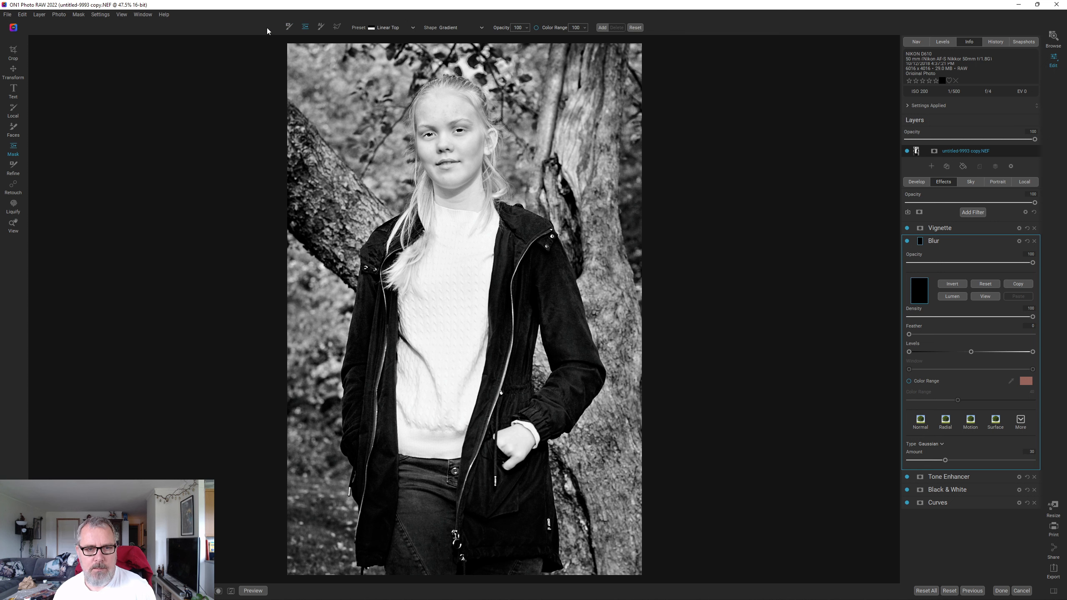
click(477, 28)
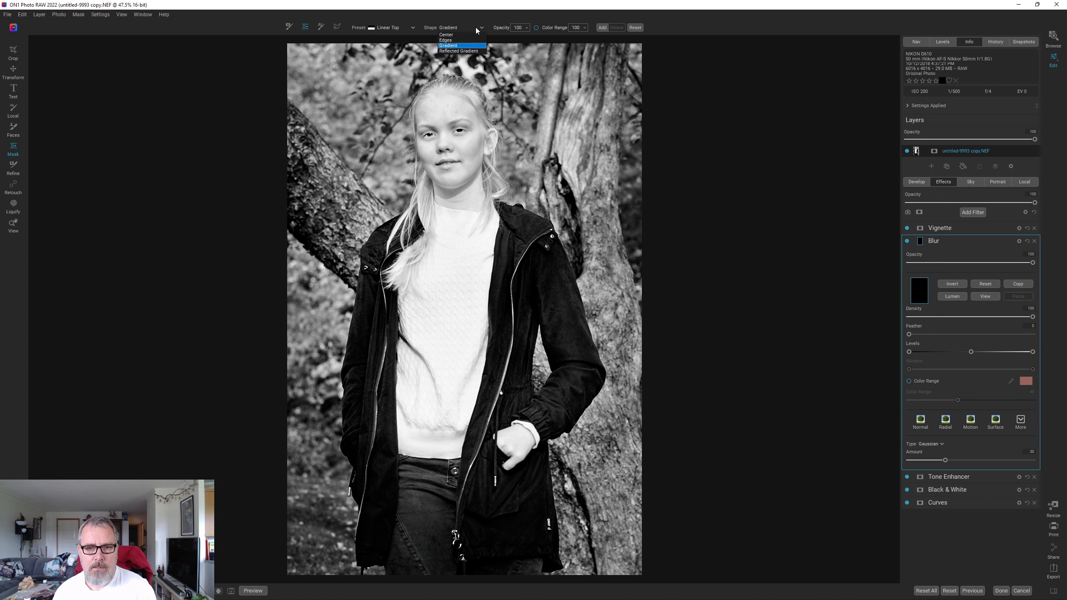
click(445, 35)
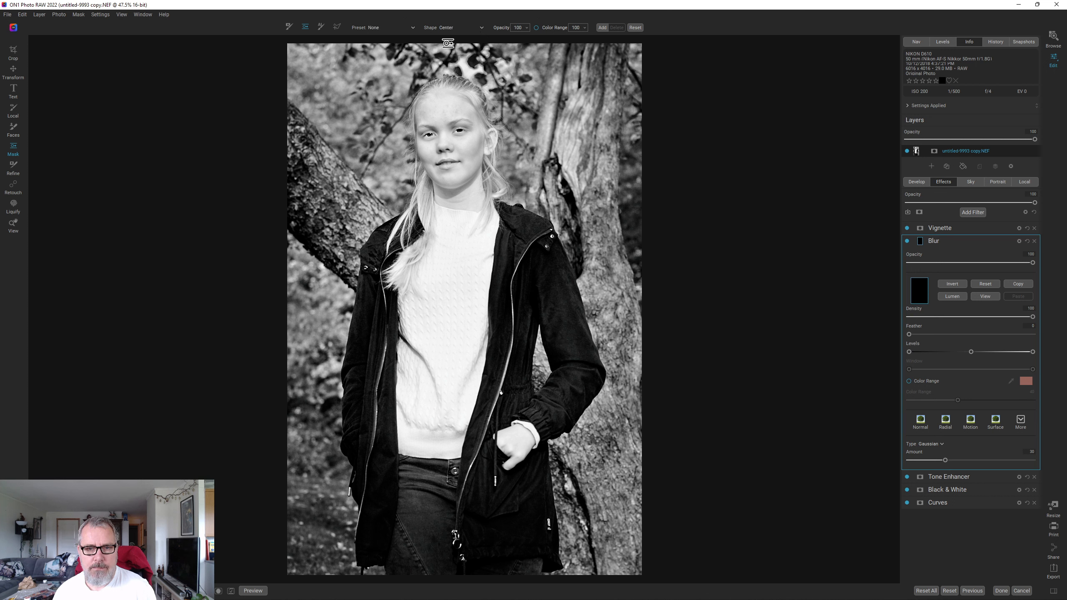
click(456, 262)
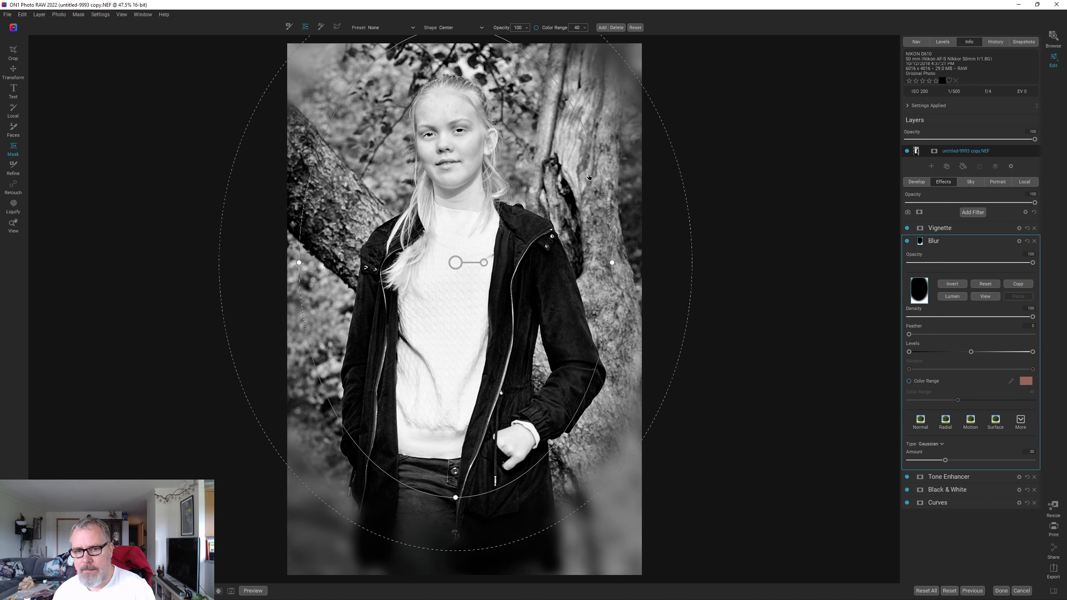
- Reshape the blur's gradient mask into a narrow, tall ellipse centred lower on the sweater, with its outer edge well beyond the photo's sides
drag(574, 110, 566, 168)
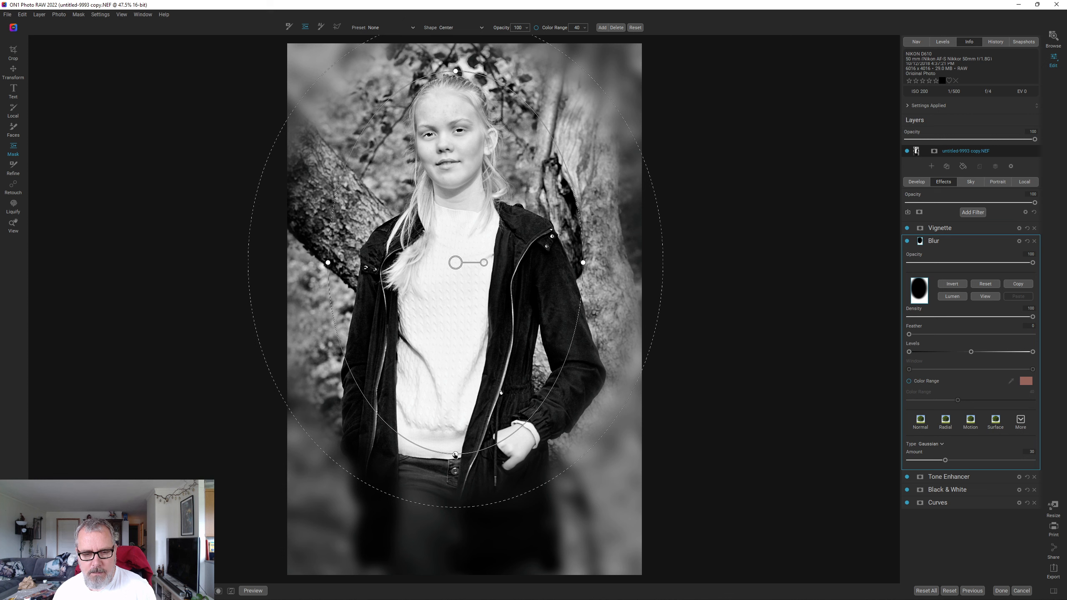
drag(456, 455, 449, 527)
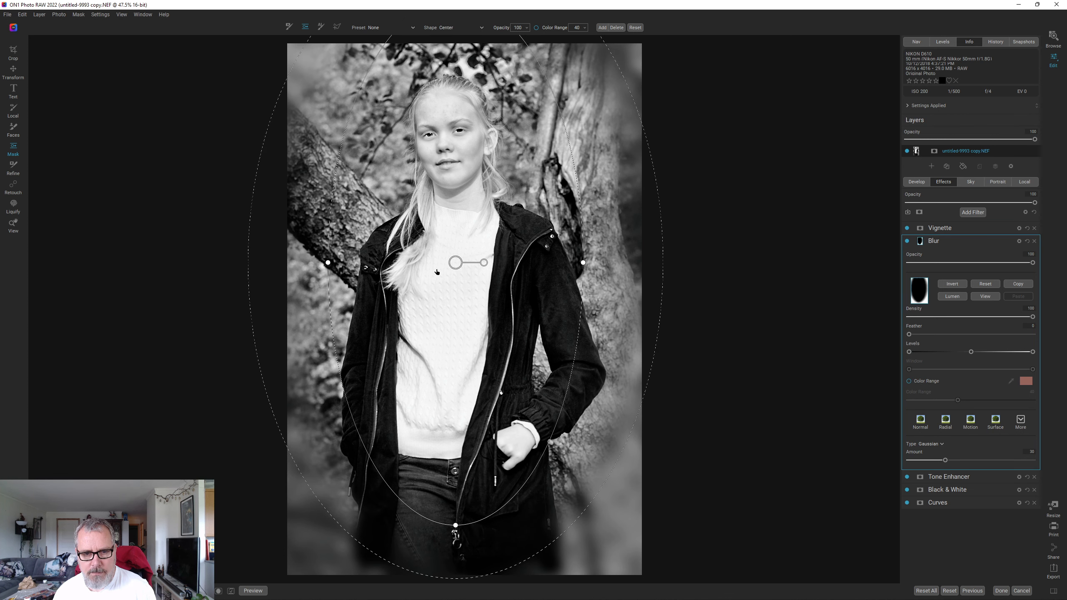
drag(454, 267, 452, 326)
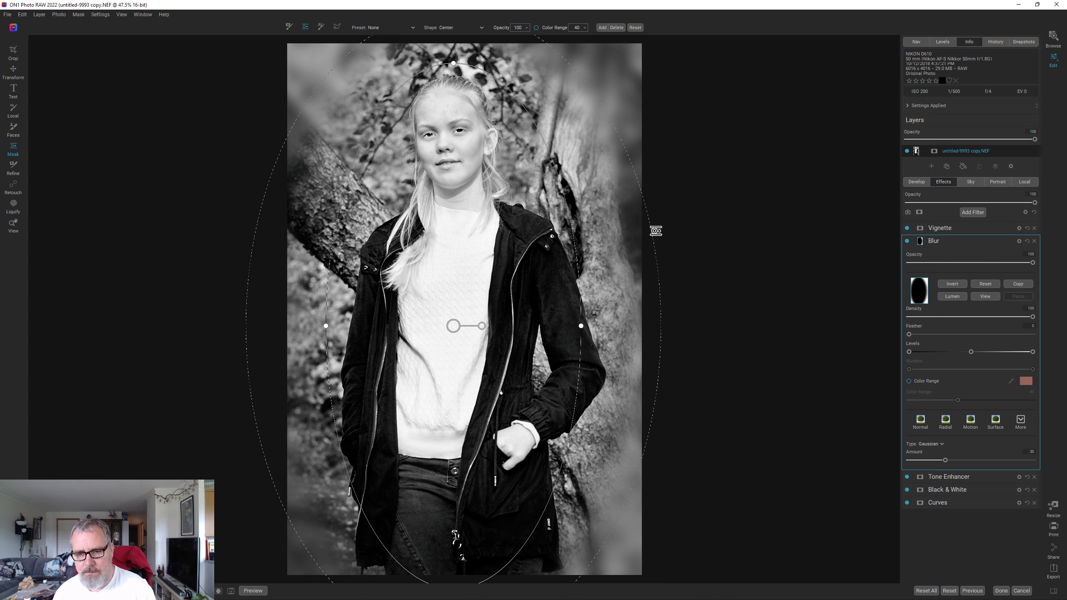
drag(650, 232, 742, 189)
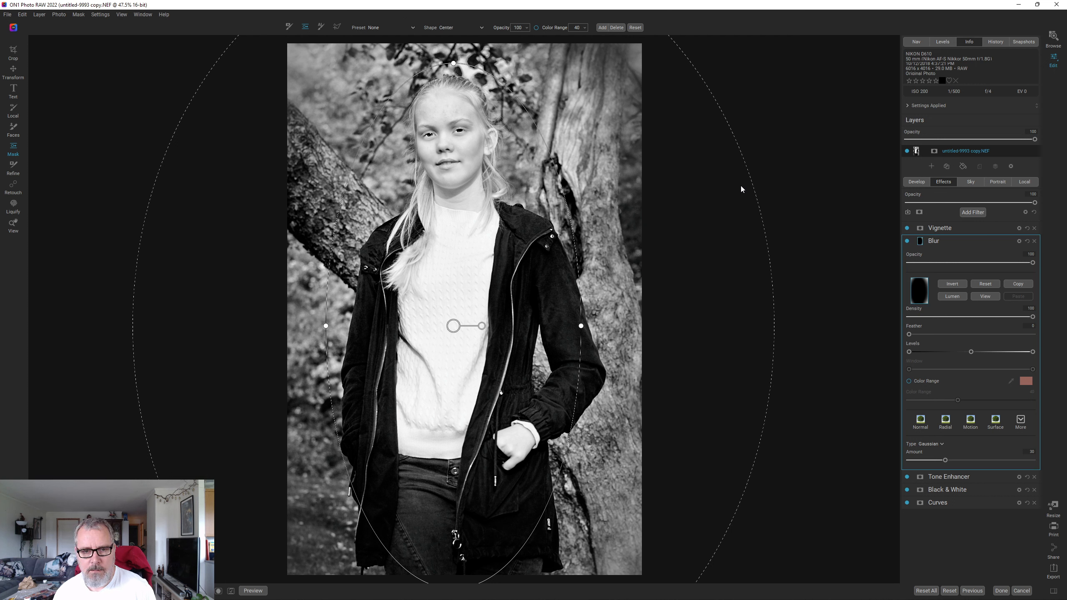
- Lower the Blur filter's Opacity to about 70 and fine-tune its mask's outer edge, checking the effect on and off
click(907, 241)
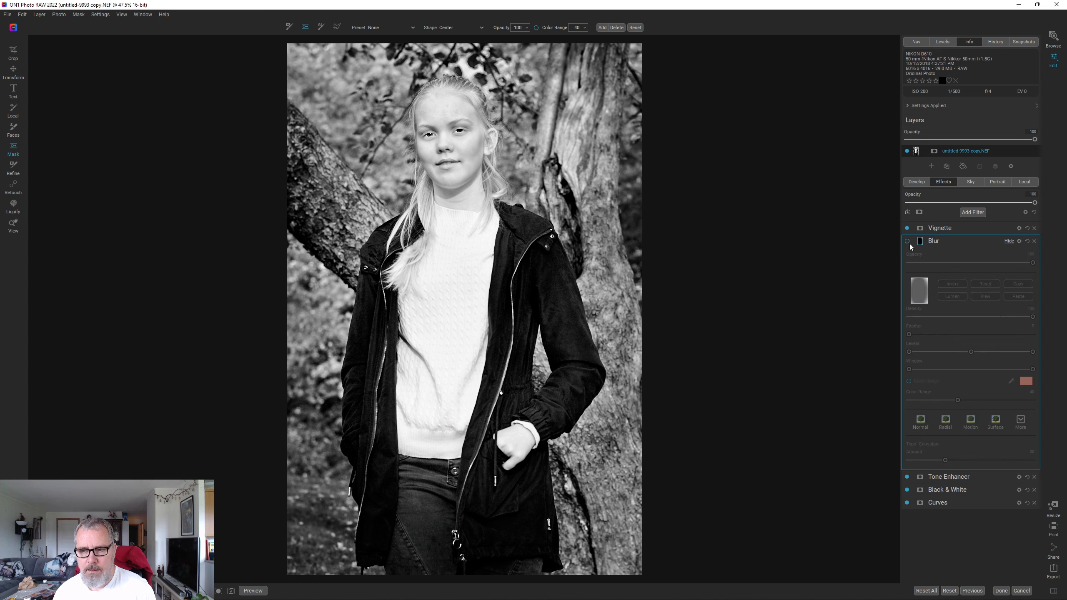
click(907, 241)
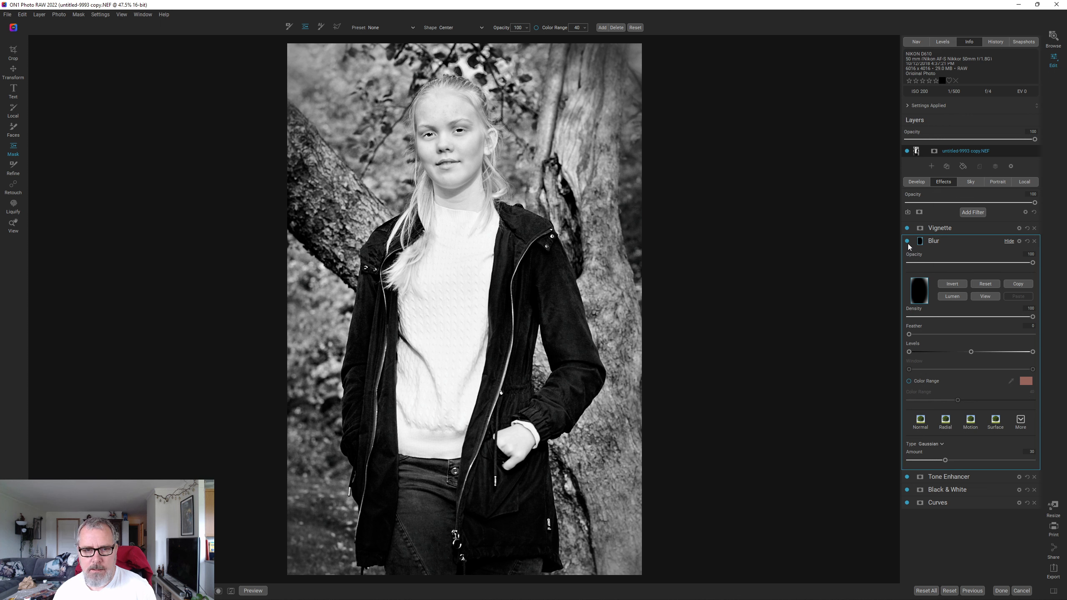
click(997, 263)
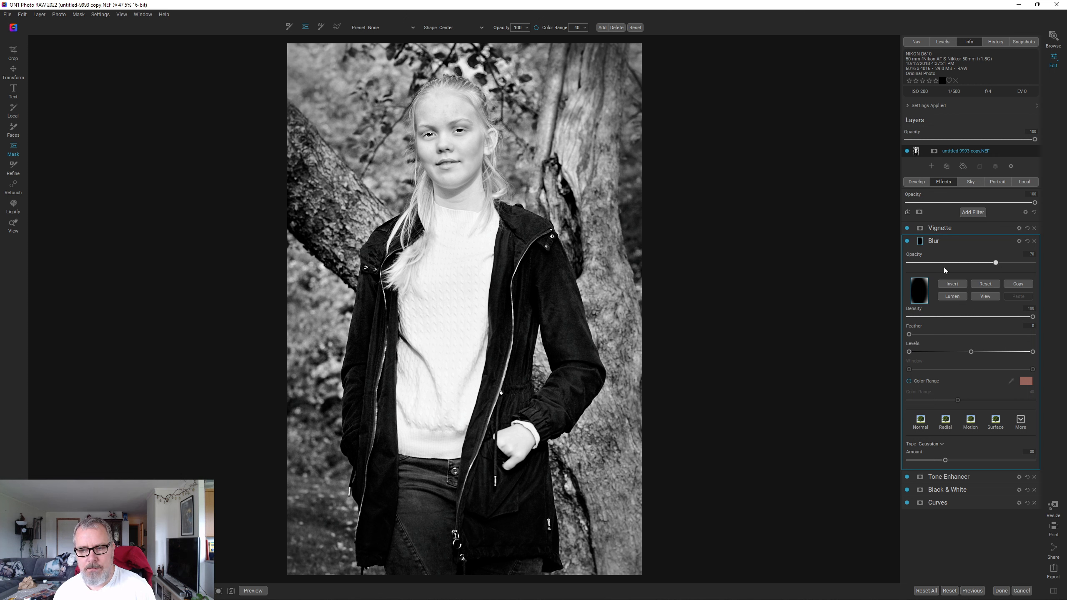
click(906, 241)
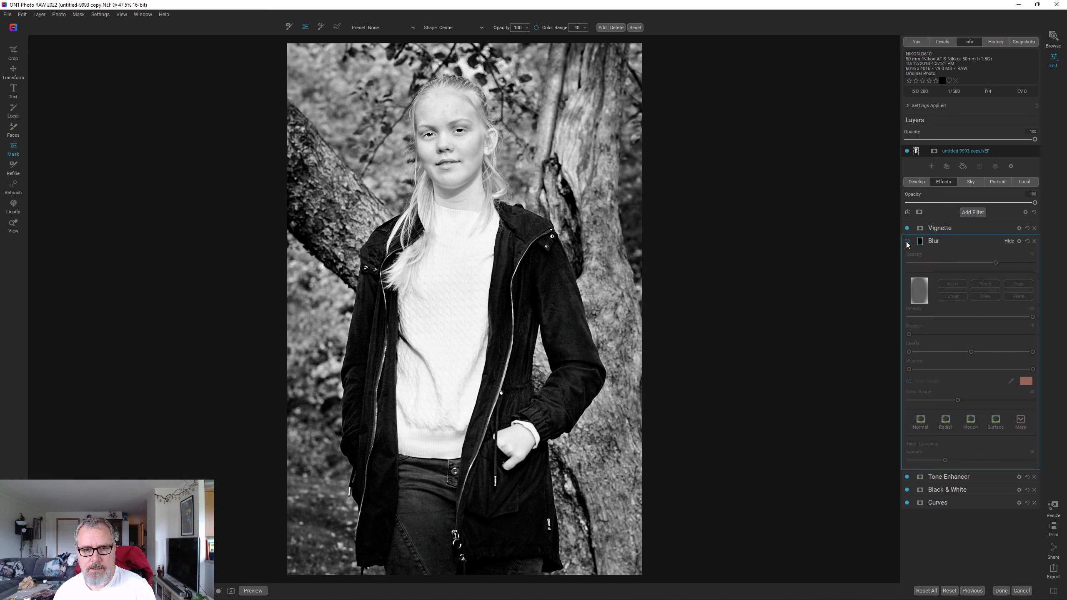
click(907, 241)
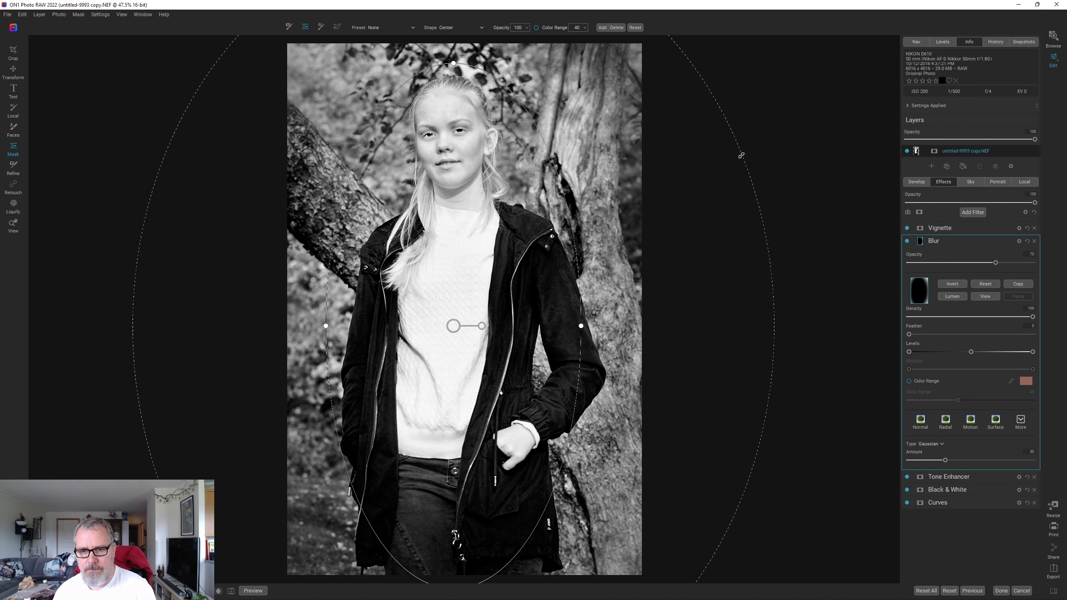
drag(742, 156, 733, 164)
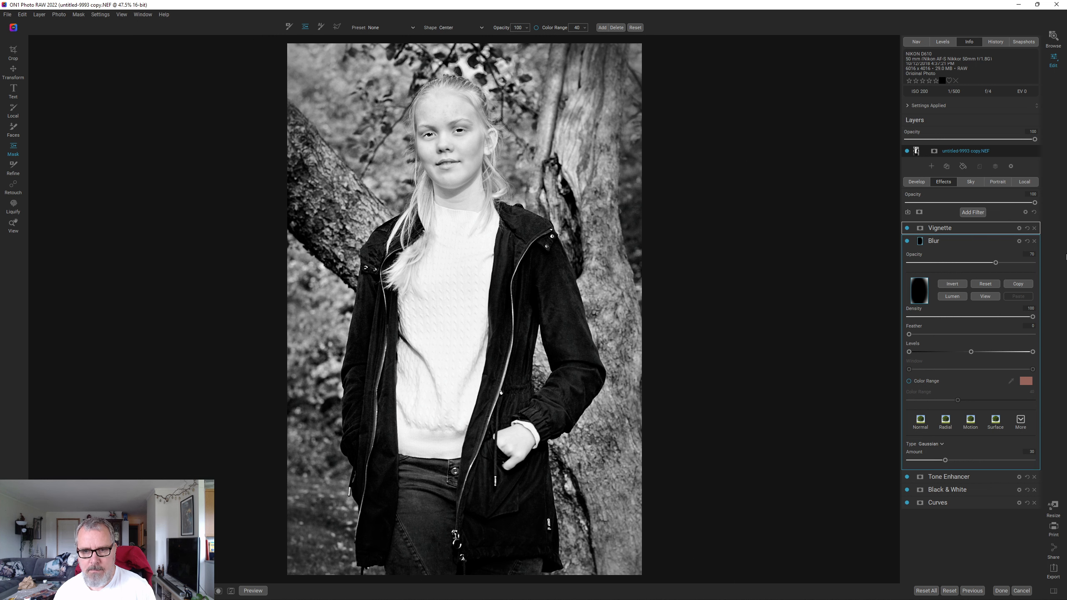
click(907, 241)
click(906, 241)
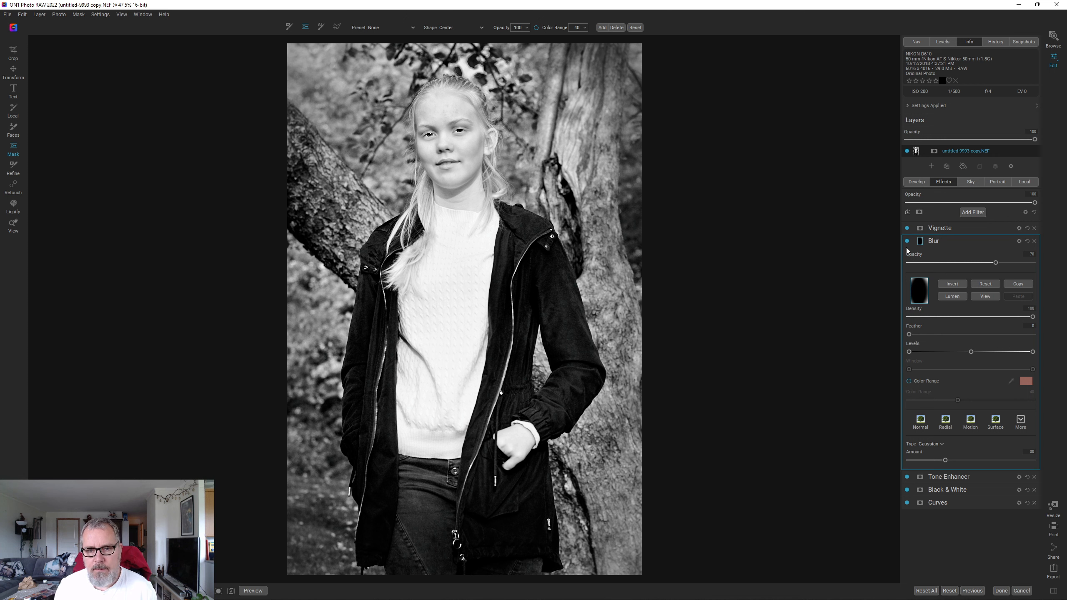
- Add a new local adjustment with Exposure about 0.21 and Shadows about 11
click(1034, 181)
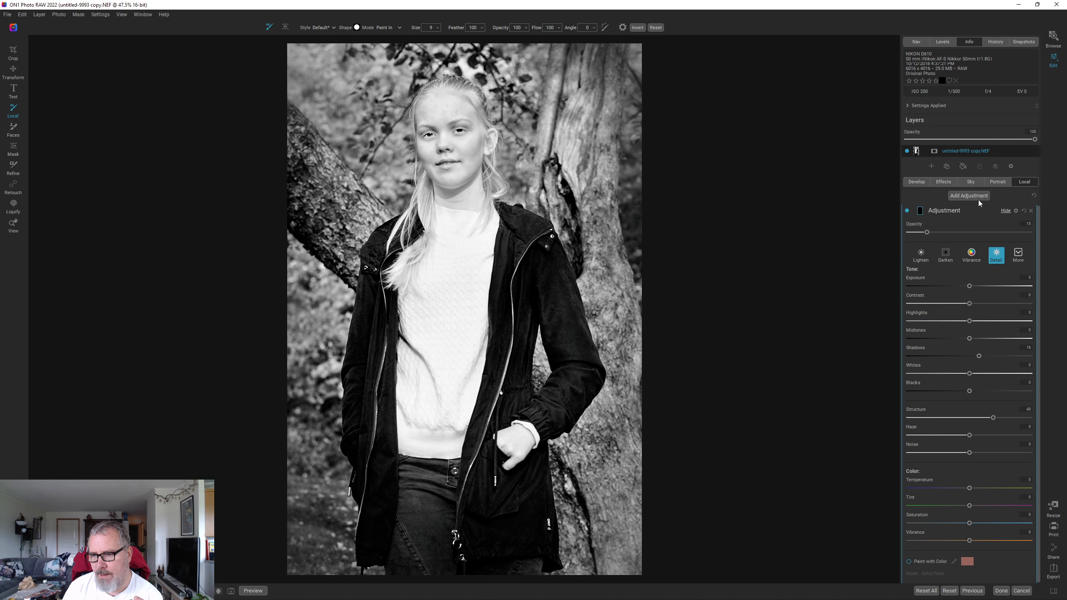
click(989, 258)
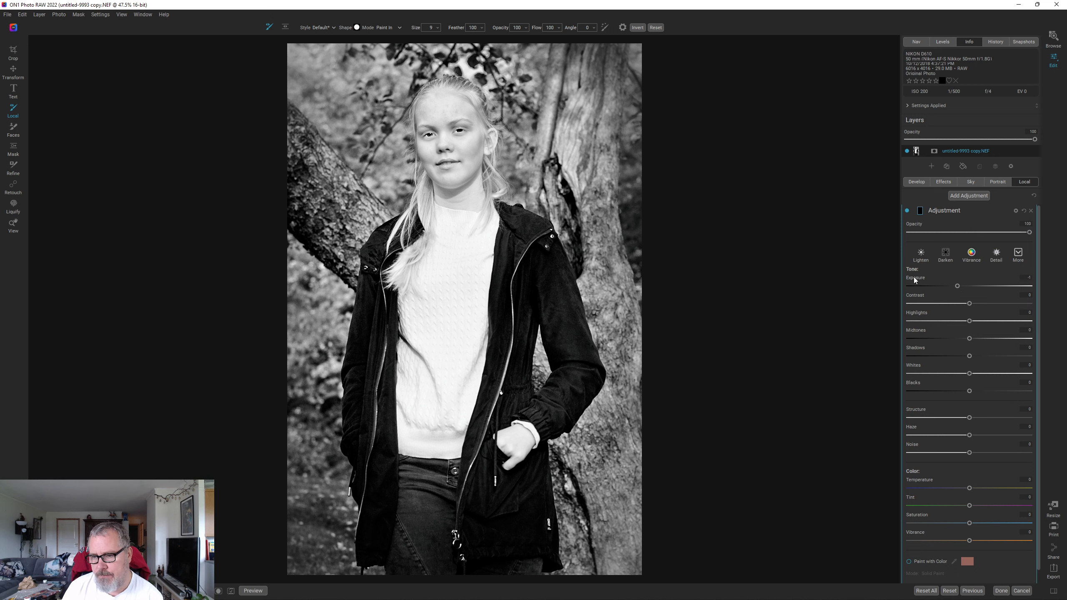
click(1018, 256)
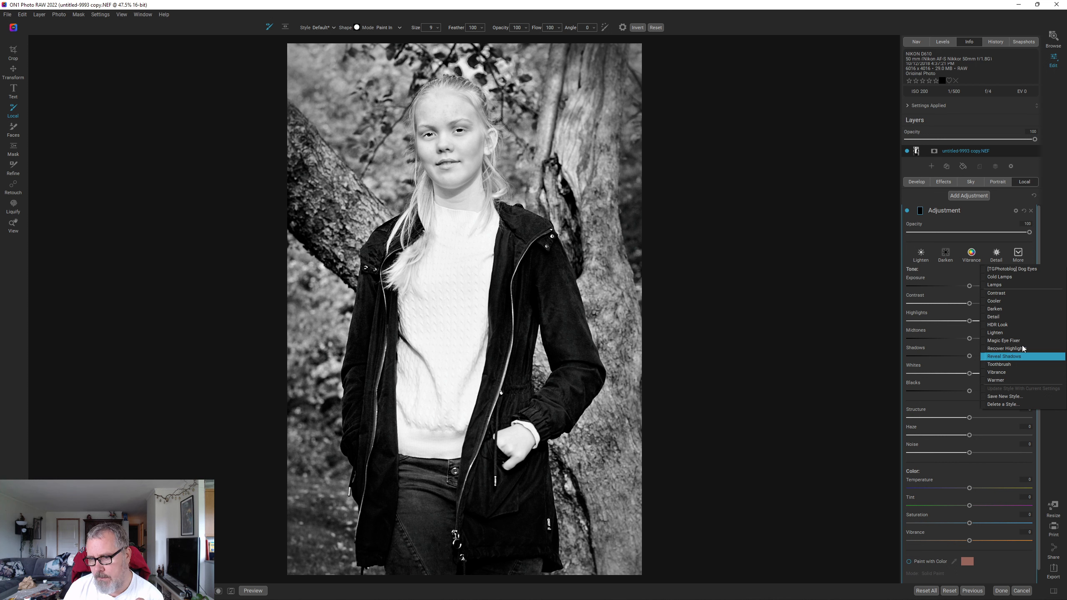
click(955, 276)
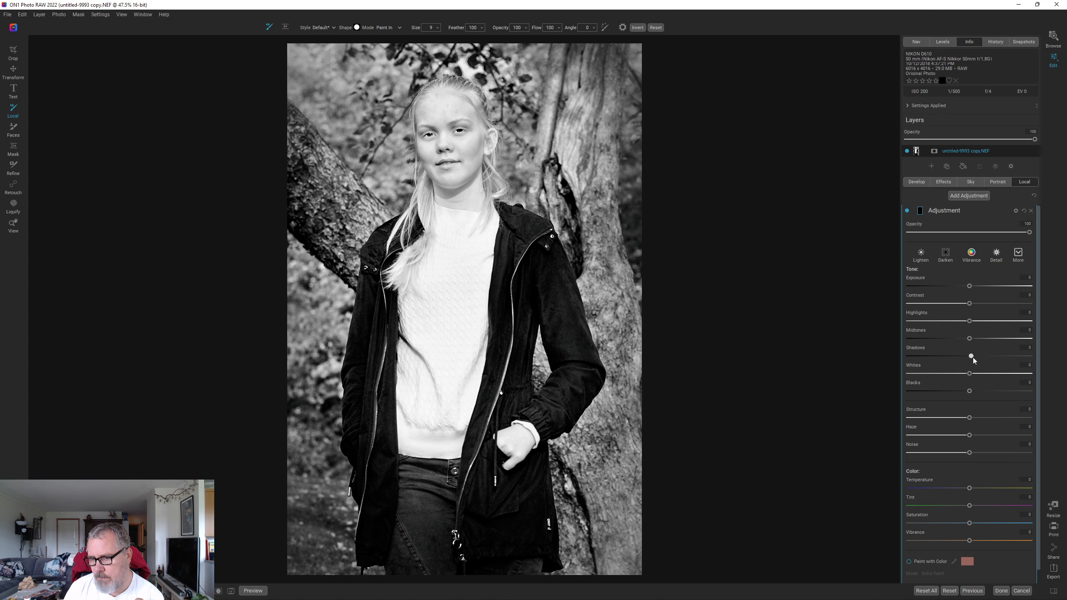
drag(969, 286, 972, 287)
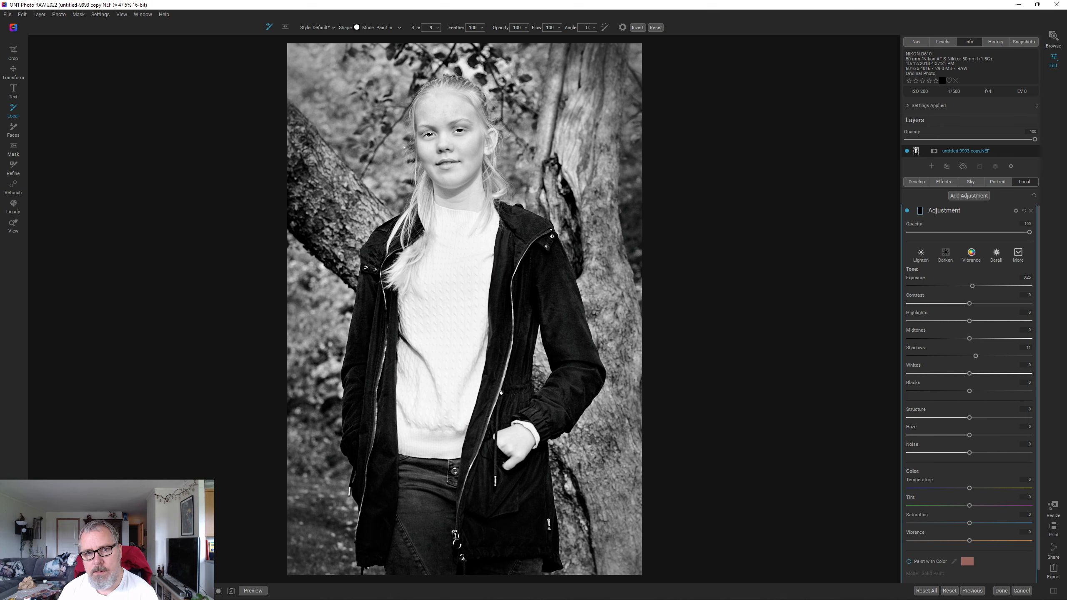
- Show the new adjustment's mask and set its view mode to Red Overlay
key(o)
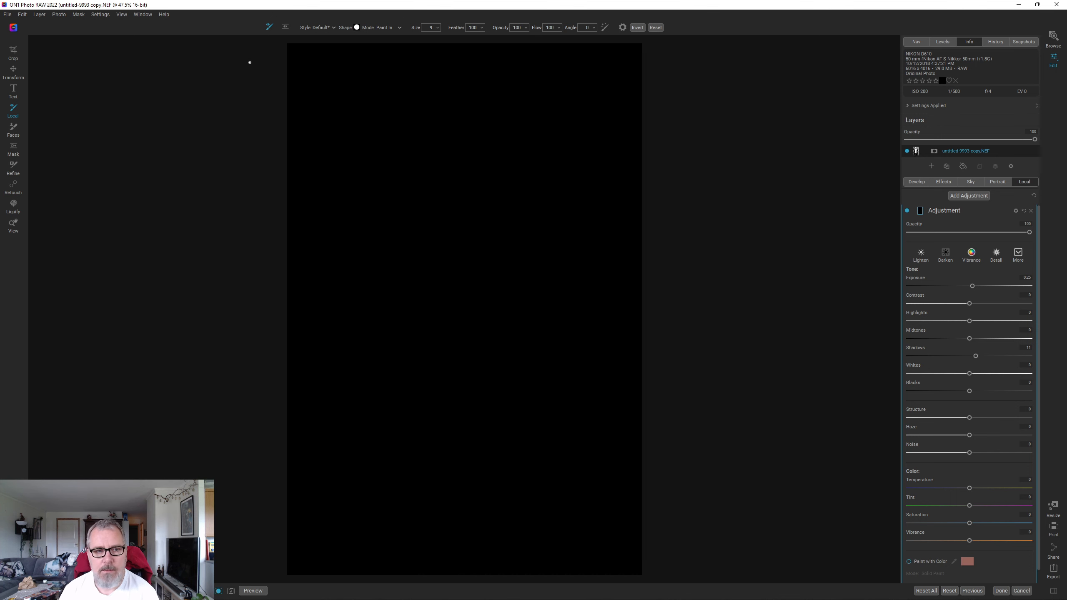
click(78, 15)
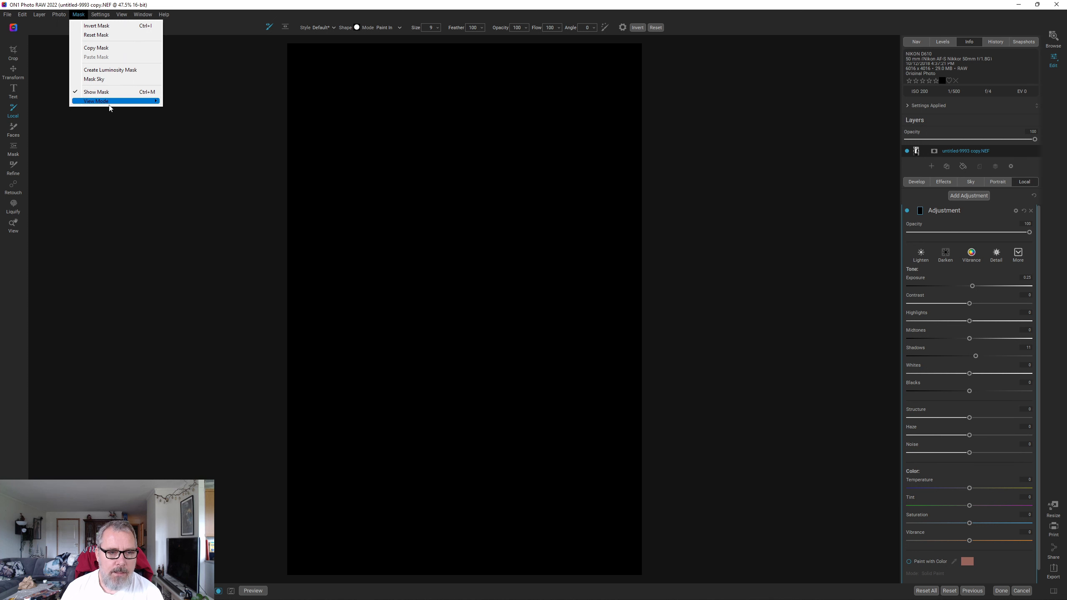
mouse_move(114, 105)
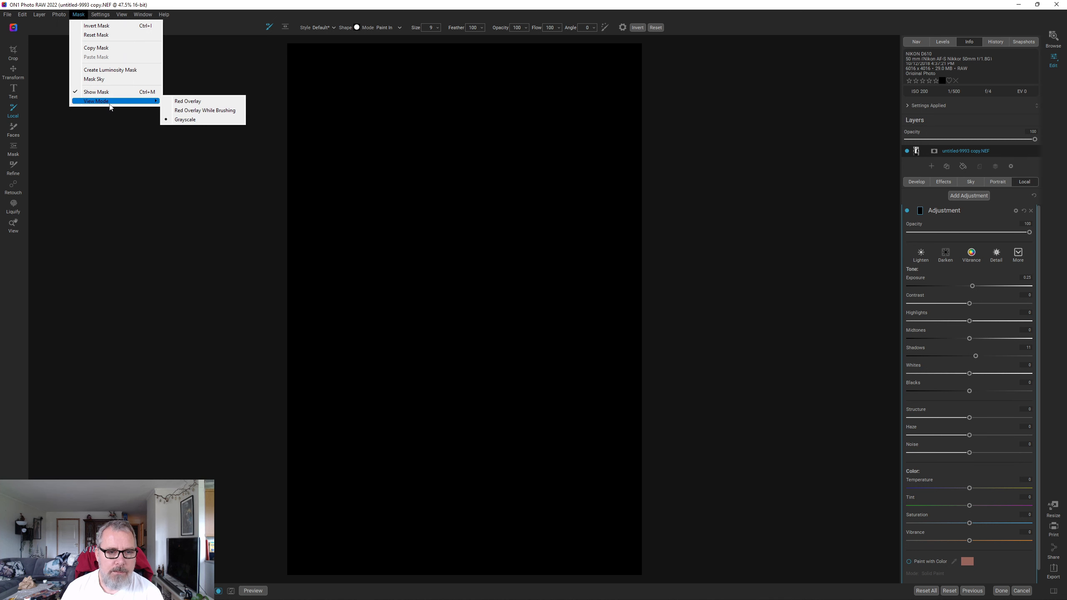
click(188, 102)
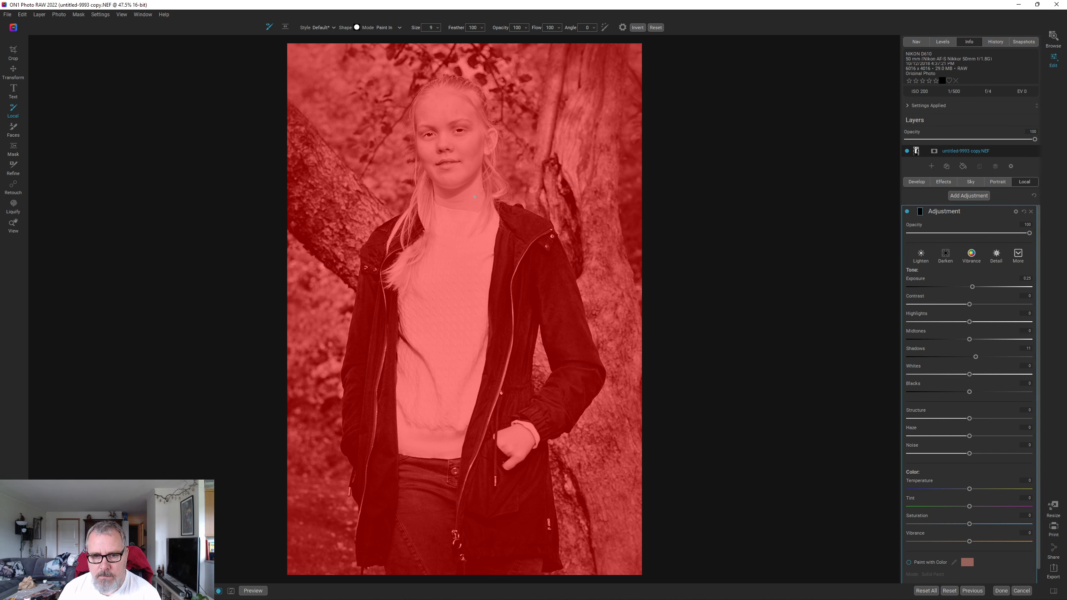
- Set the local adjustment brush to Size 50 and Opacity 15, and hide the mask overlay
key(bracketright)
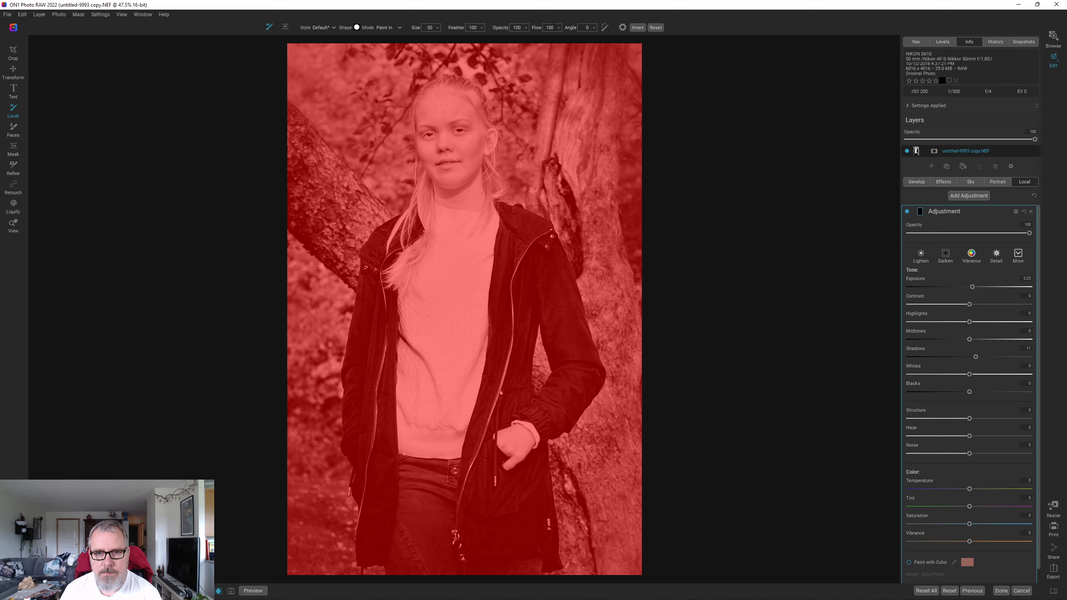
click(525, 29)
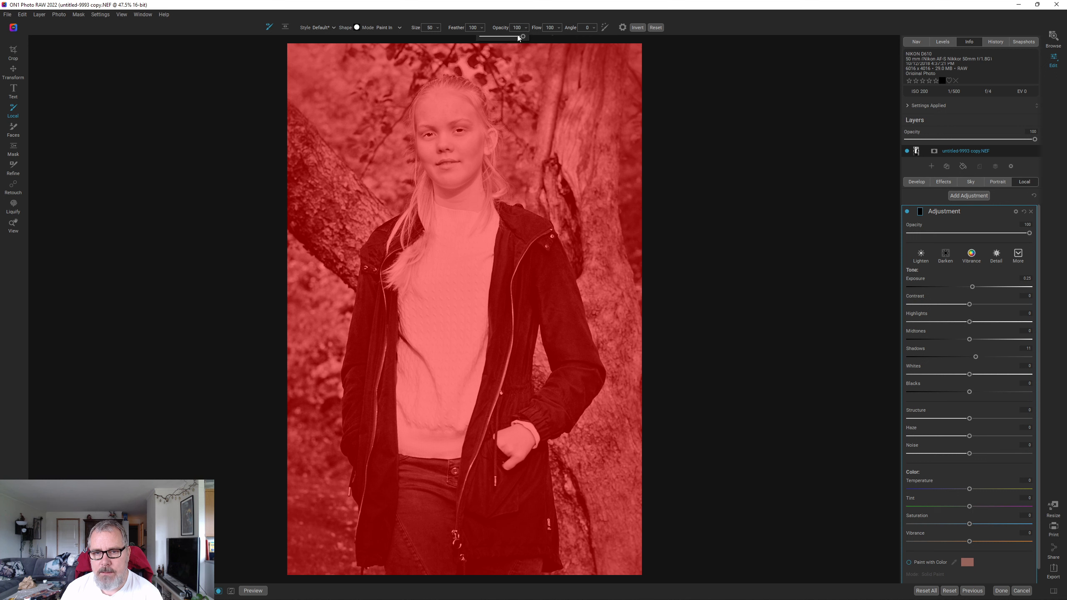
click(487, 36)
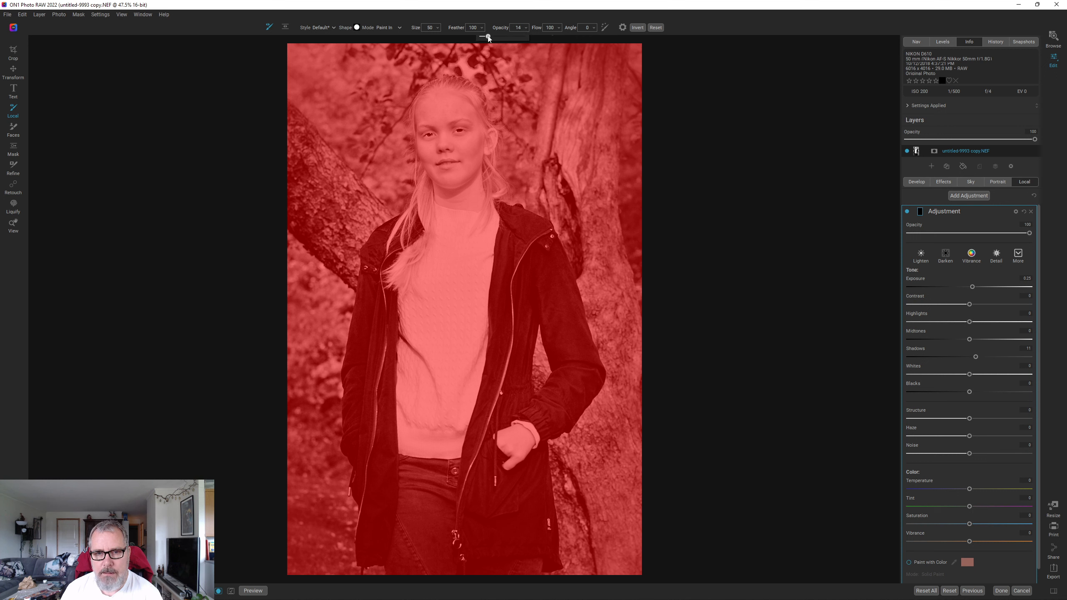
drag(488, 37, 488, 37)
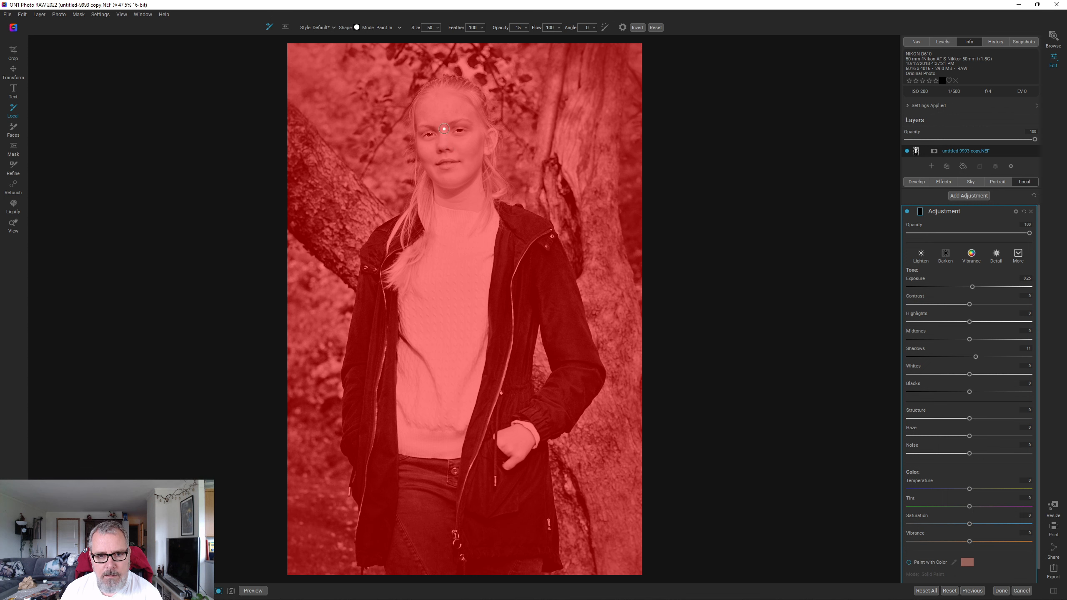
key(ctrl+m)
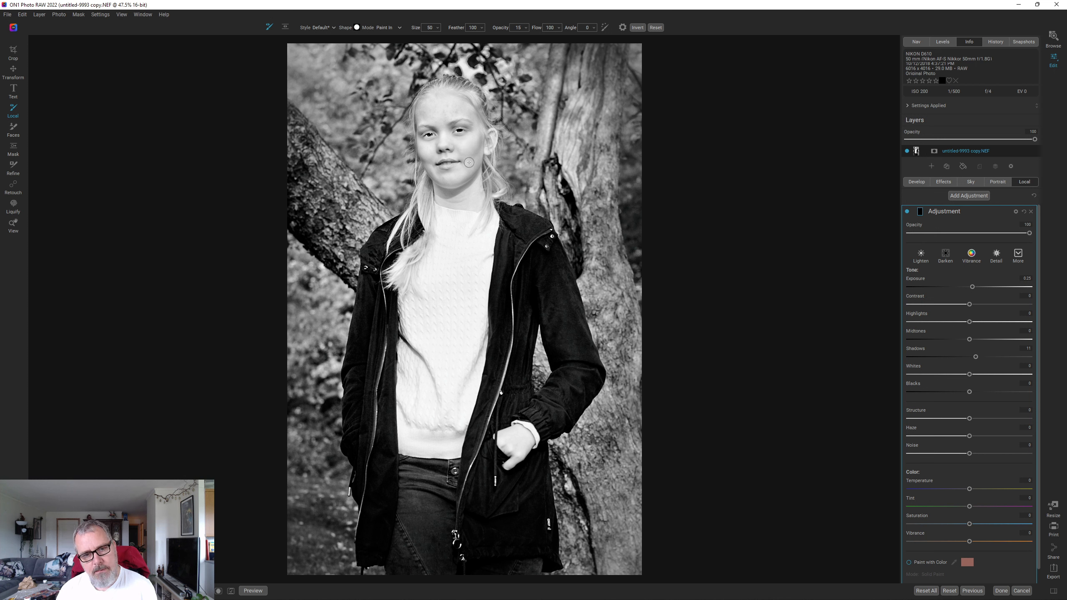
- Compare the portrait with and without the new local adjustment
click(907, 211)
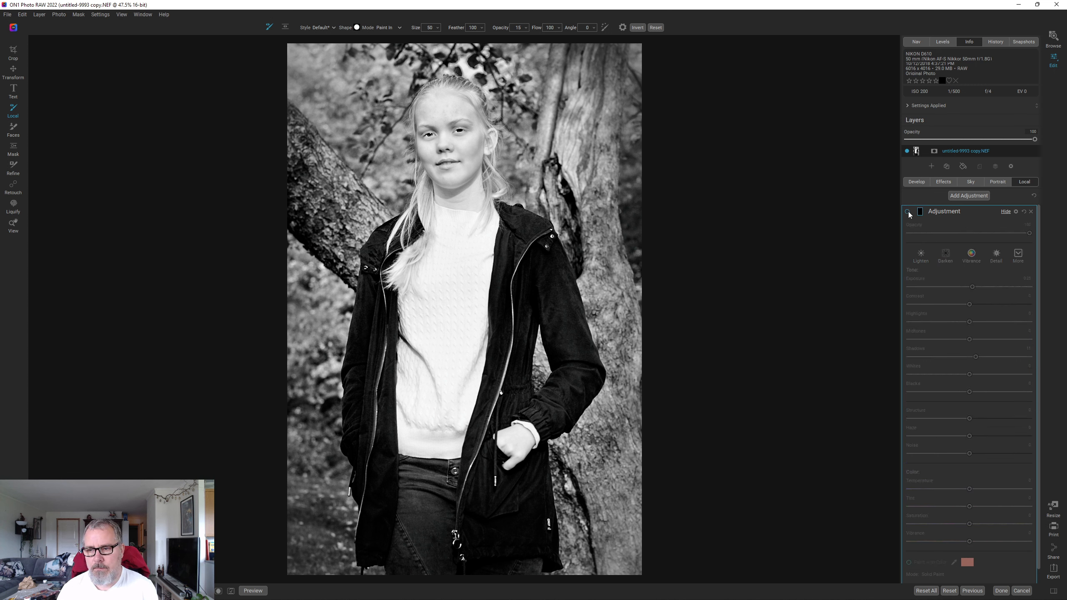
click(907, 212)
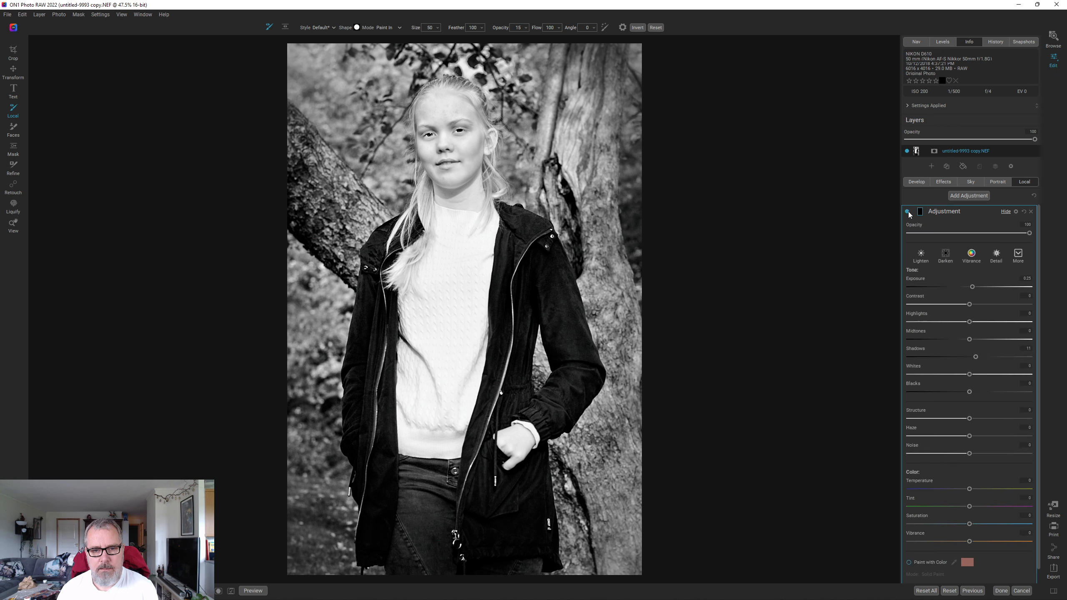
click(908, 212)
click(907, 212)
click(908, 211)
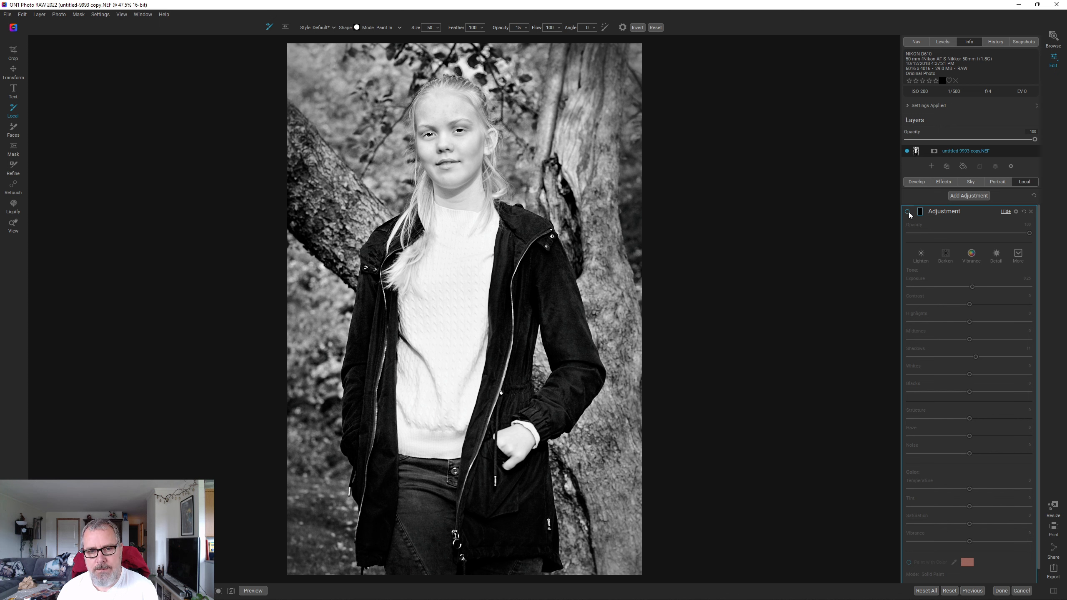
click(907, 212)
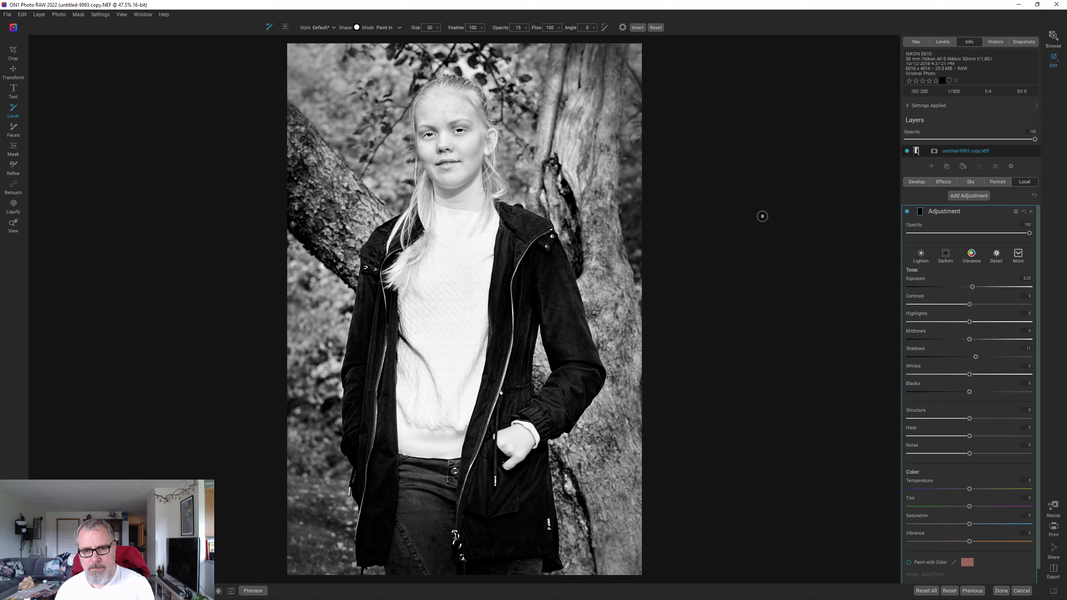
- Raise the local adjustment's Highlights to about 50, check its effect on and off, and compare the edit with the original photo
click(1000, 322)
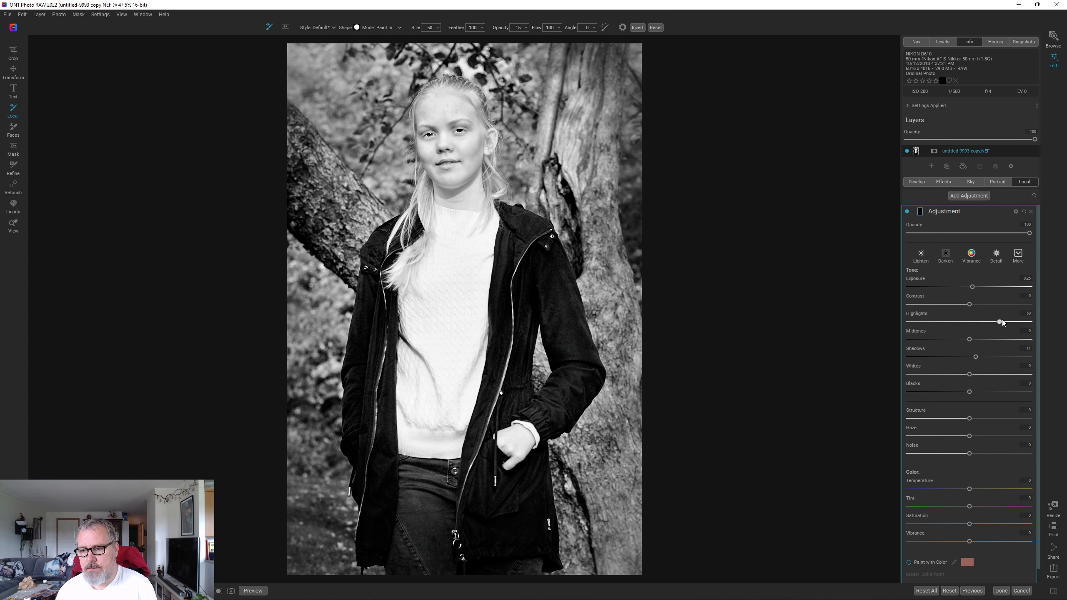
click(907, 211)
click(907, 211)
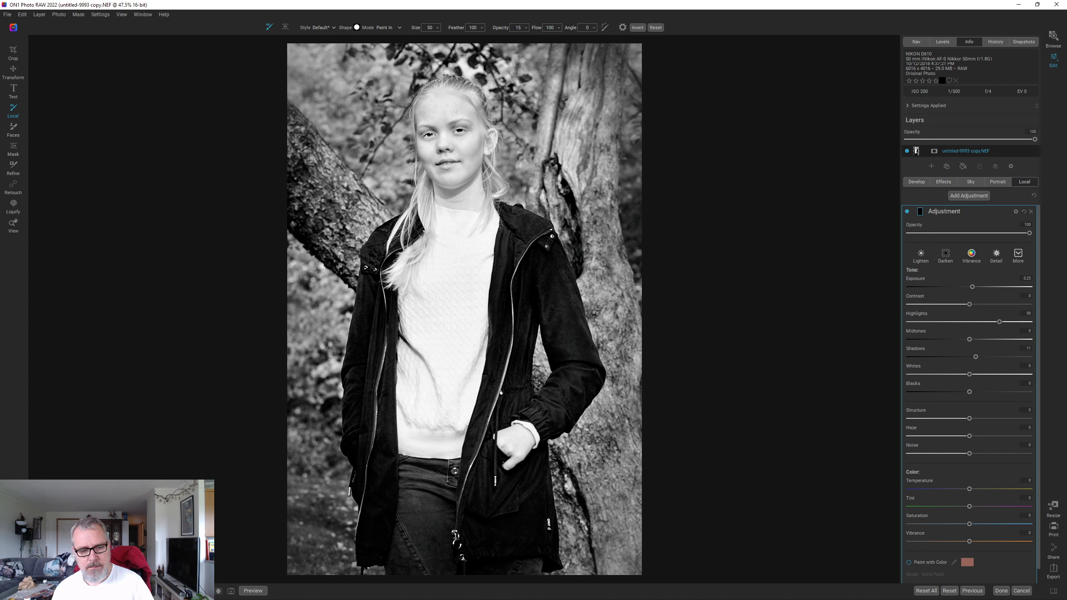
click(254, 590)
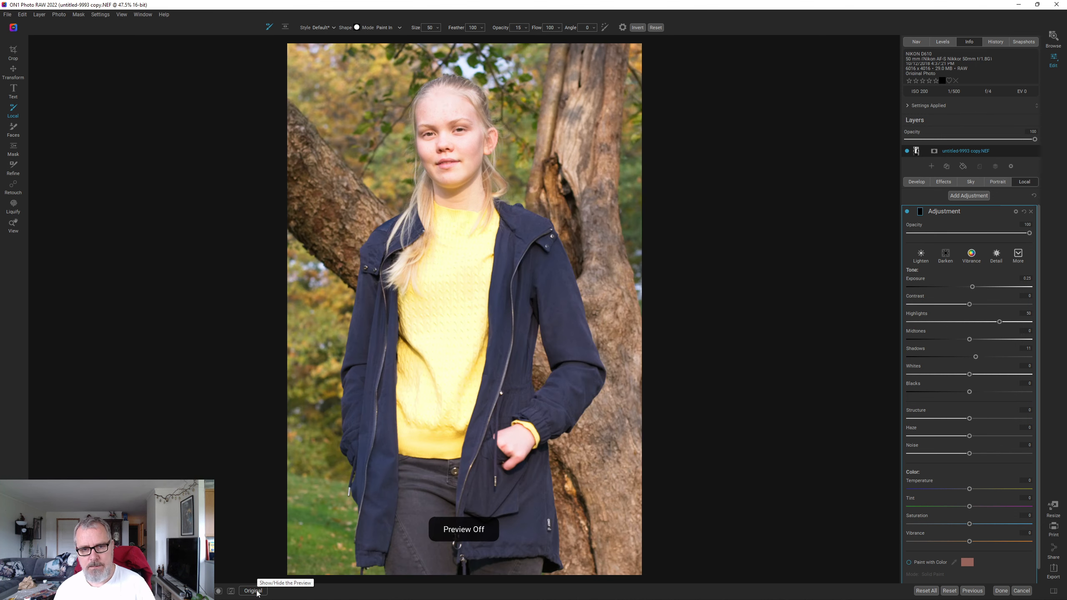
click(257, 591)
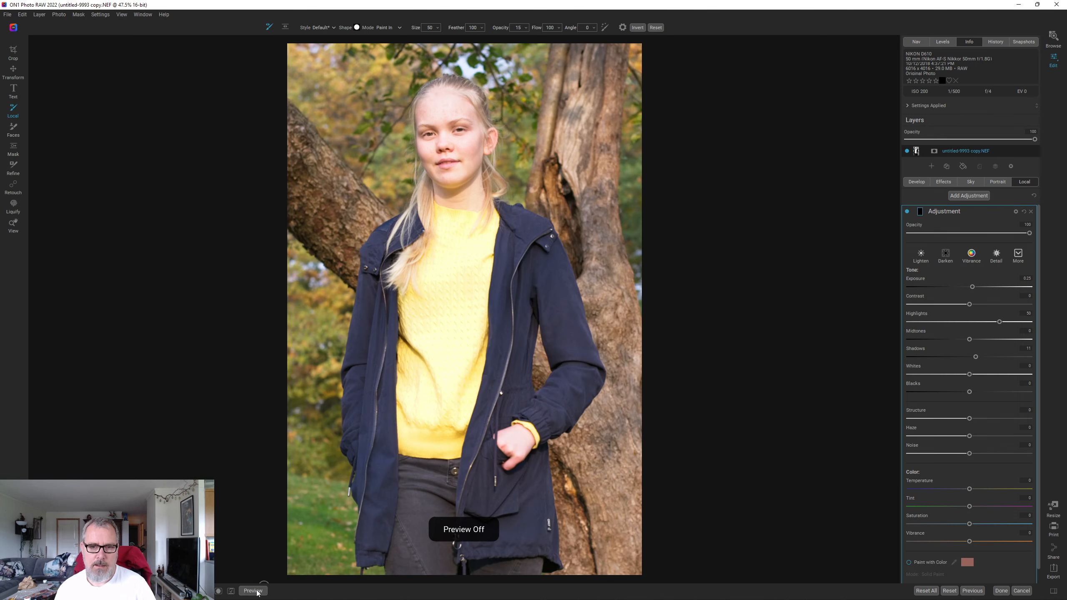